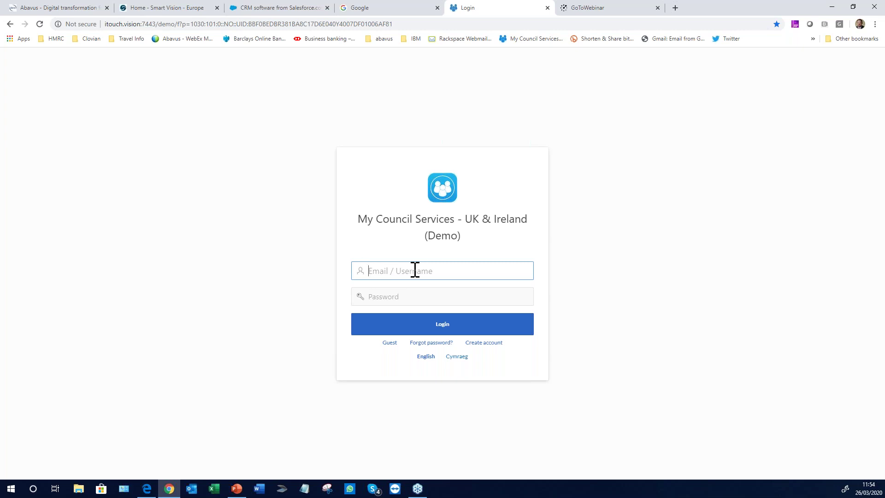
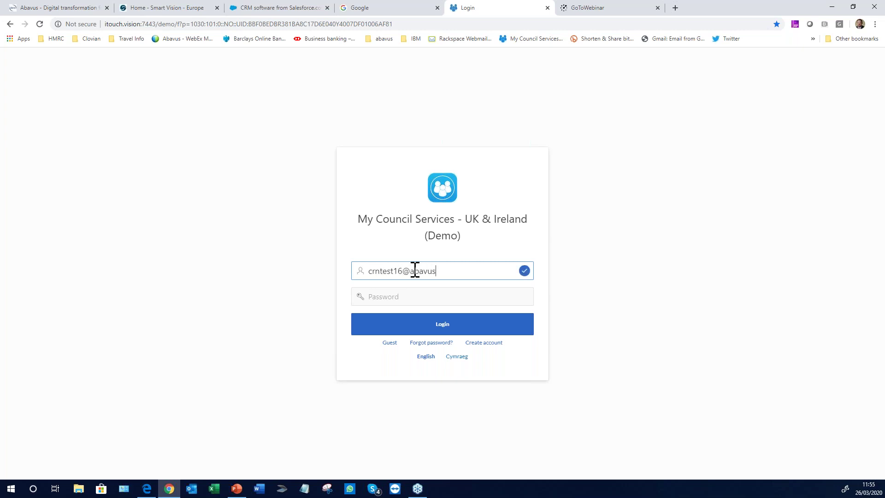
Enter the demo account's email and password and attempt to log in
{"action": "left_click", "coordinate": [420, 295]}
{"action": "type", "text": "********"}
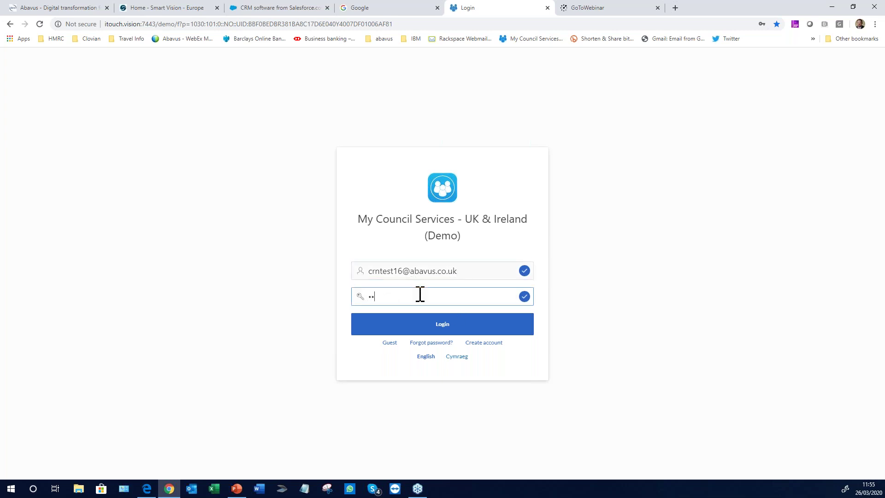
{"action": "type", "text": "**"}
{"action": "left_click", "coordinate": [441, 325]}
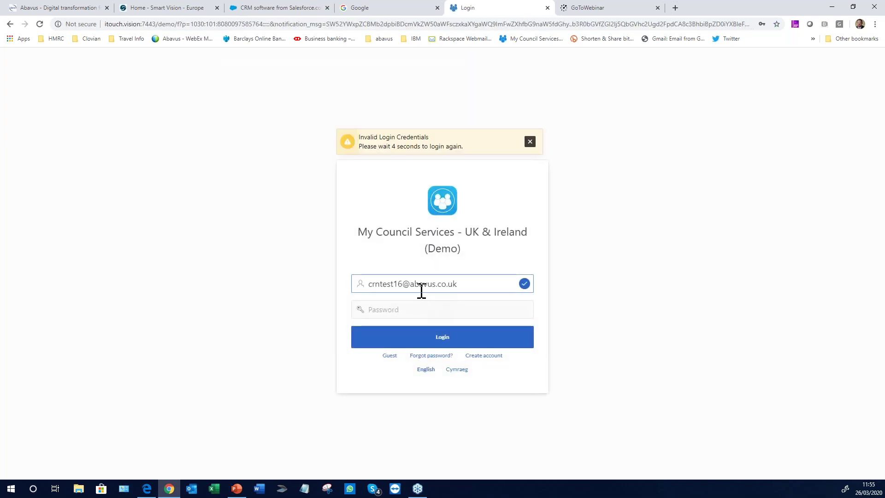
Correct the email typo, re-enter the password and log in successfully
{"action": "left_click", "coordinate": [380, 283]}
{"action": "key", "text": "BackSpace"}
{"action": "type", "text": "m"}
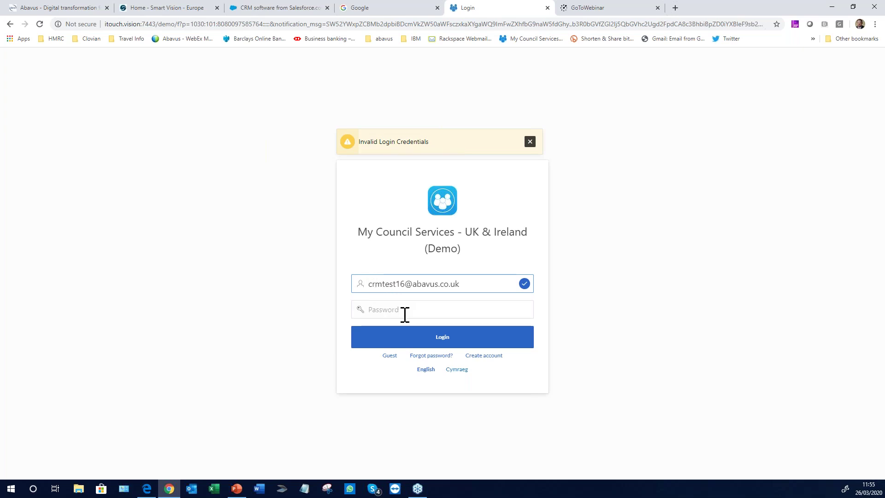
{"action": "left_click", "coordinate": [399, 312]}
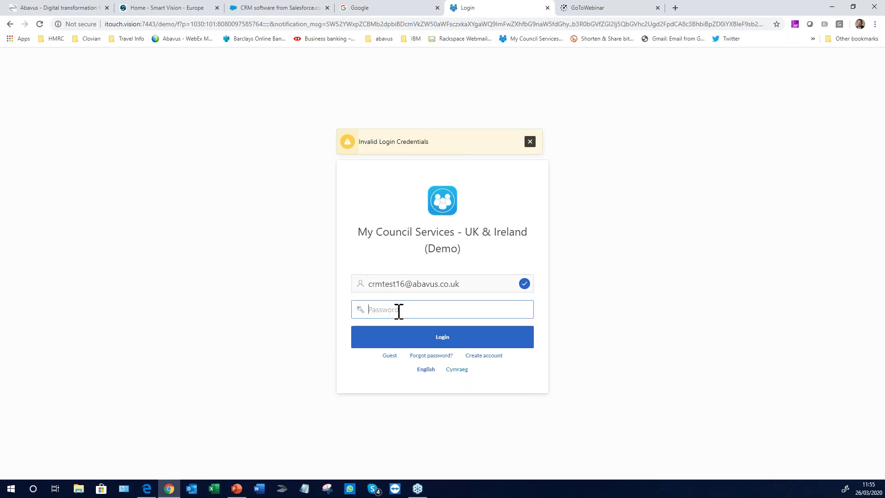
{"action": "type", "text": "********"}
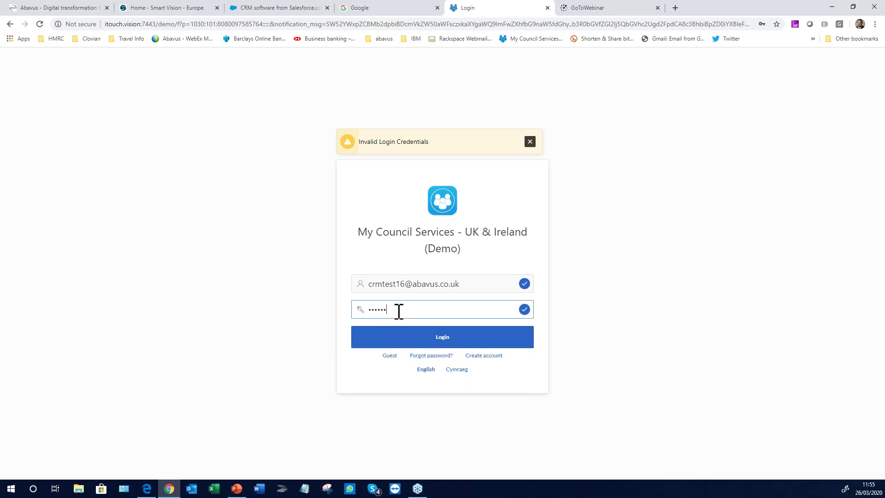
{"action": "type", "text": "**"}
{"action": "left_click", "coordinate": [434, 337]}
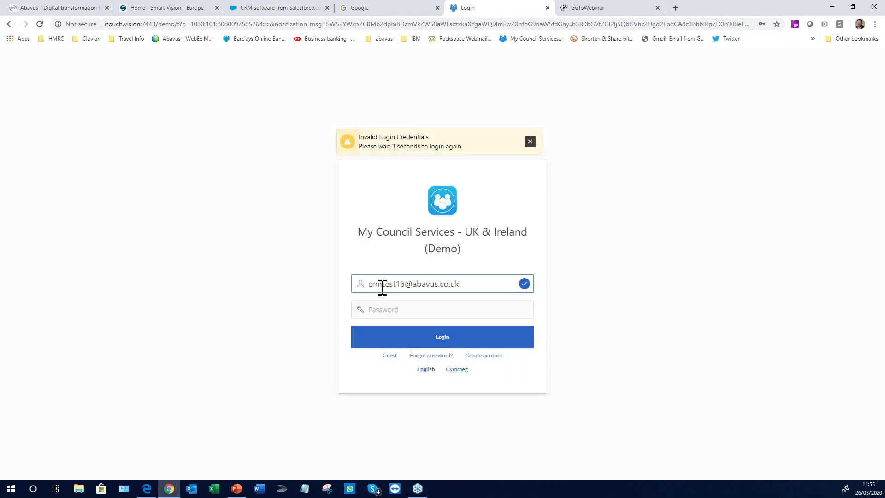
{"action": "left_click", "coordinate": [389, 310]}
{"action": "type", "text": "***"}
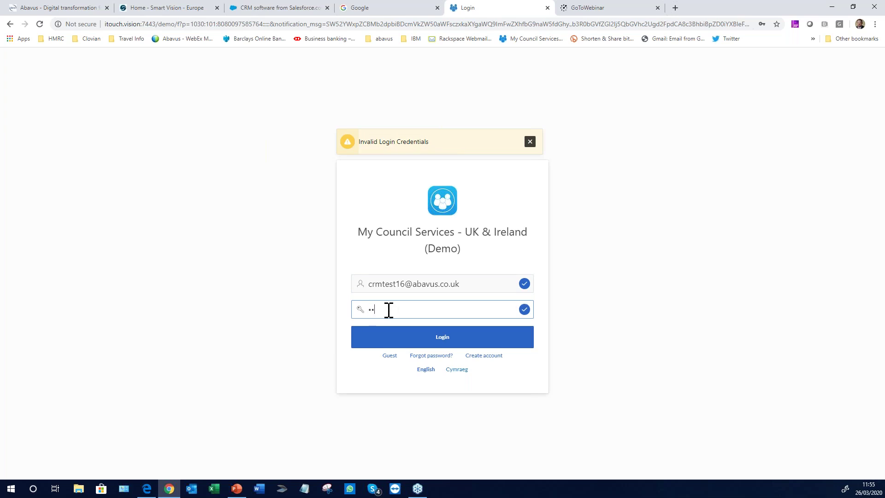
{"action": "type", "text": "*******"}
{"action": "key", "text": "Return"}
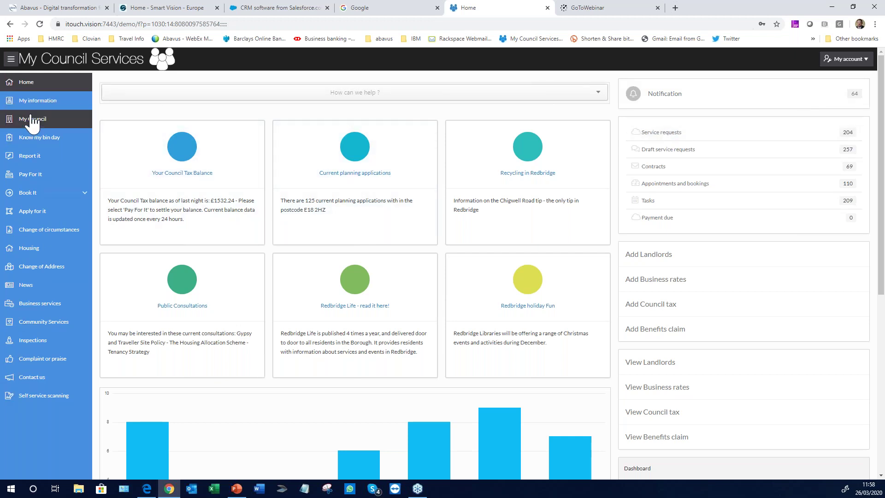
{"action": "left_click", "coordinate": [37, 161]}
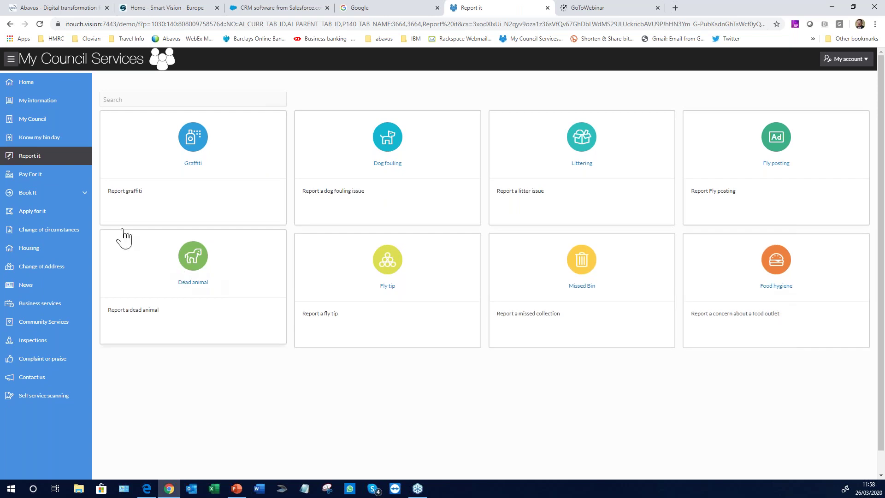
{"action": "left_click", "coordinate": [38, 213]}
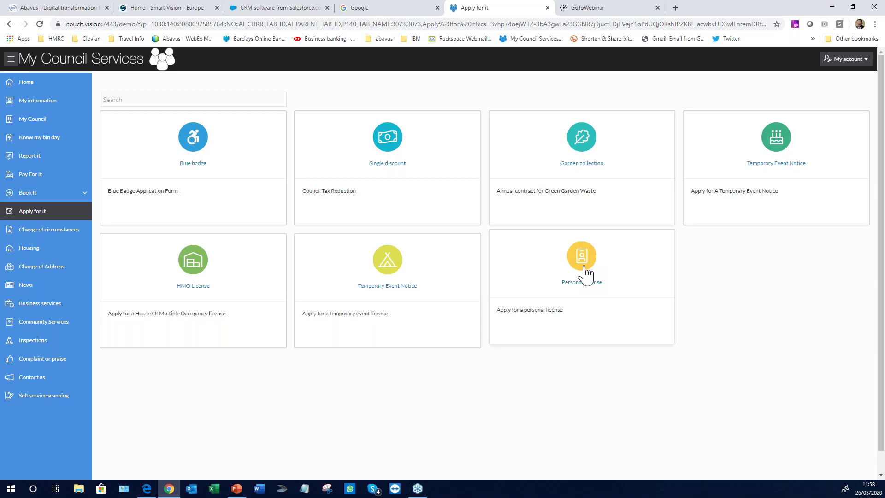
{"action": "left_click", "coordinate": [32, 90]}
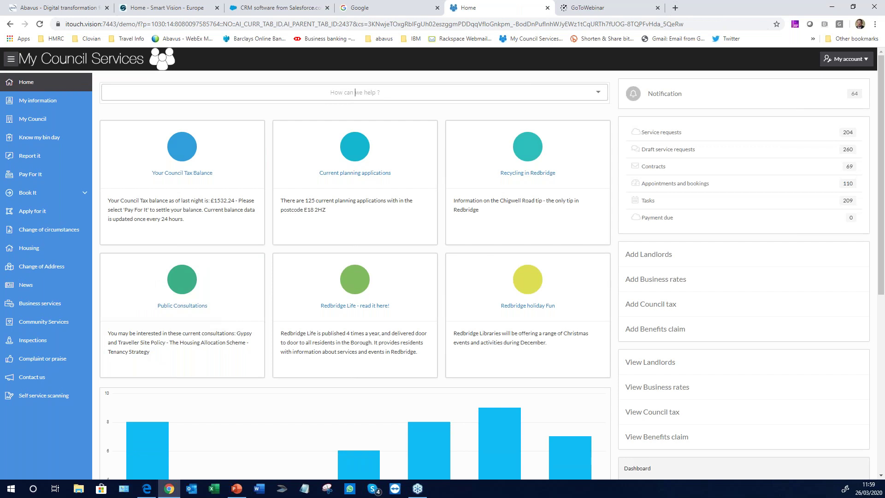
{"action": "type", "text": "HMO"}
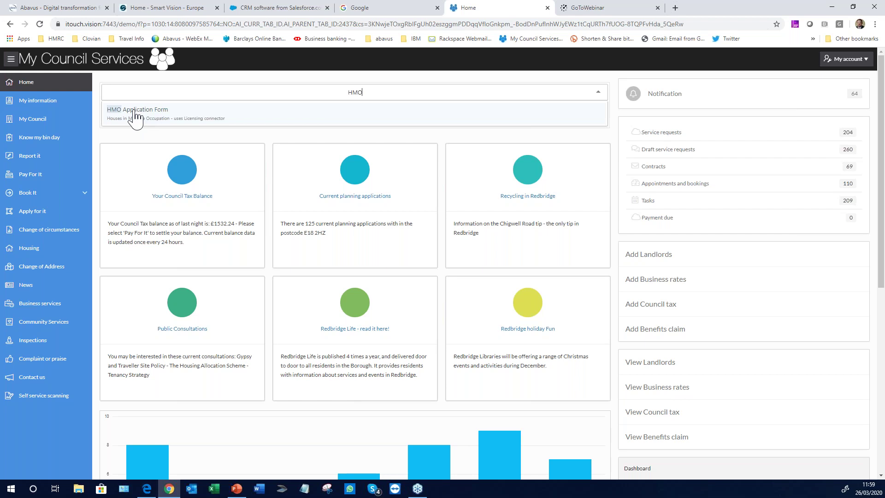
Start the HMO Application Form from the 'HMO' search suggestion
{"action": "left_click", "coordinate": [135, 119]}
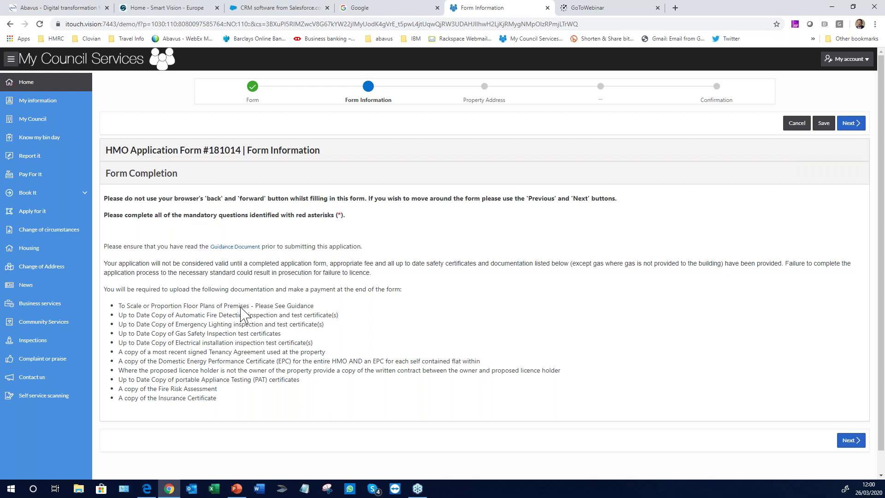
{"action": "left_click", "coordinate": [852, 123]}
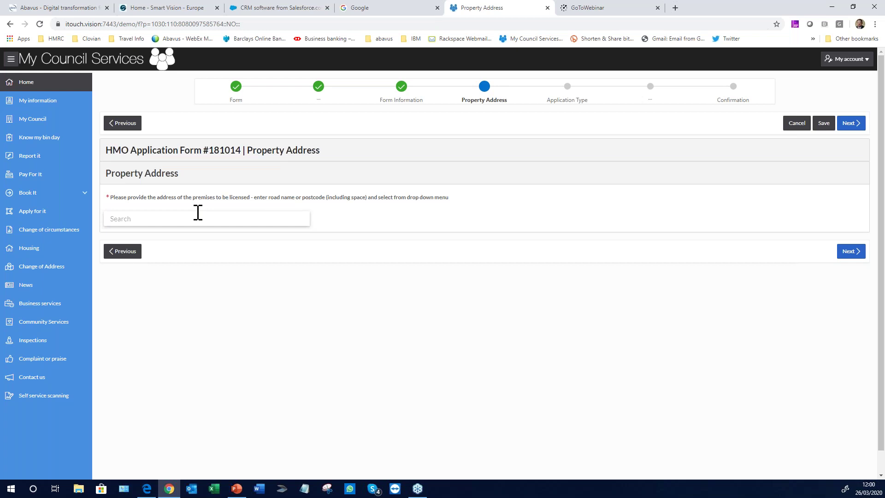
{"action": "left_click", "coordinate": [171, 221]}
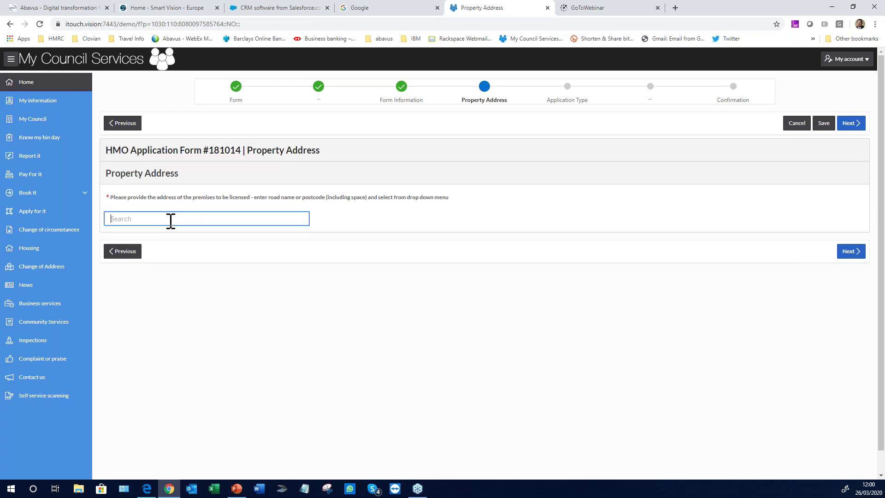
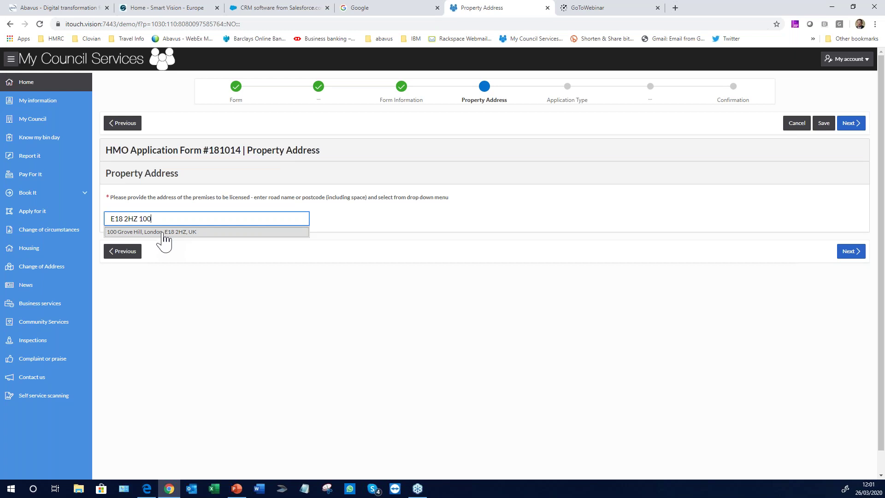
{"action": "left_click", "coordinate": [163, 233]}
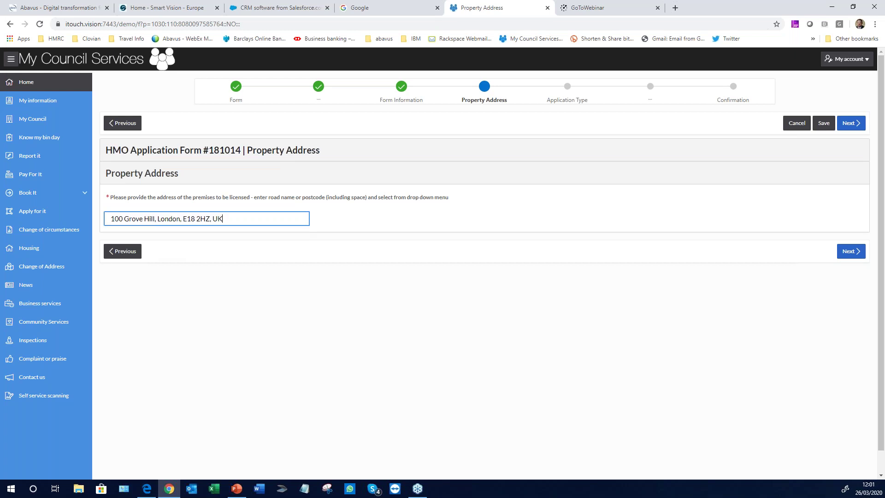
{"action": "left_click", "coordinate": [851, 254]}
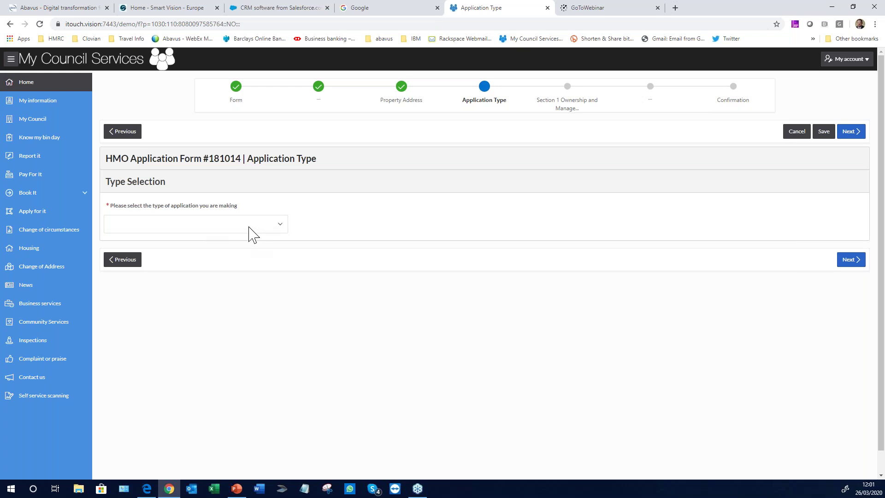
Choose New as the application type and go on to Applicant Details
{"action": "left_click_drag", "start_coordinate": [238, 206], "coordinate": [106, 208]}
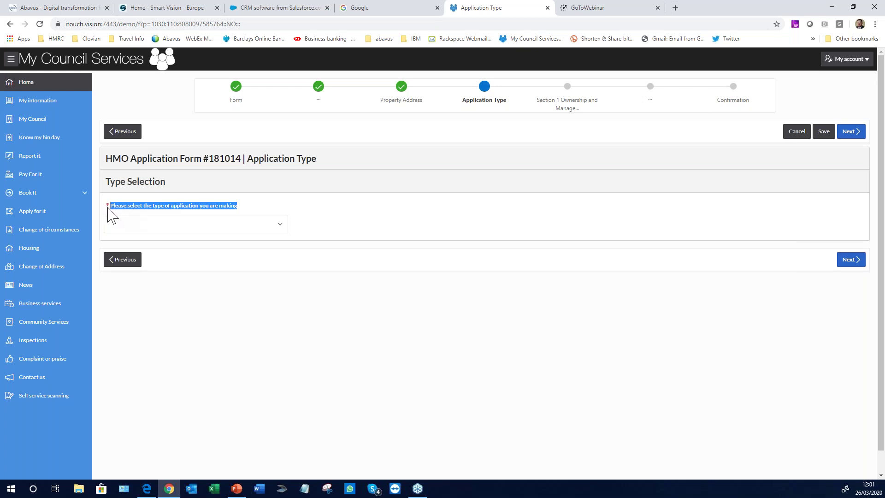
{"action": "left_click", "coordinate": [281, 229]}
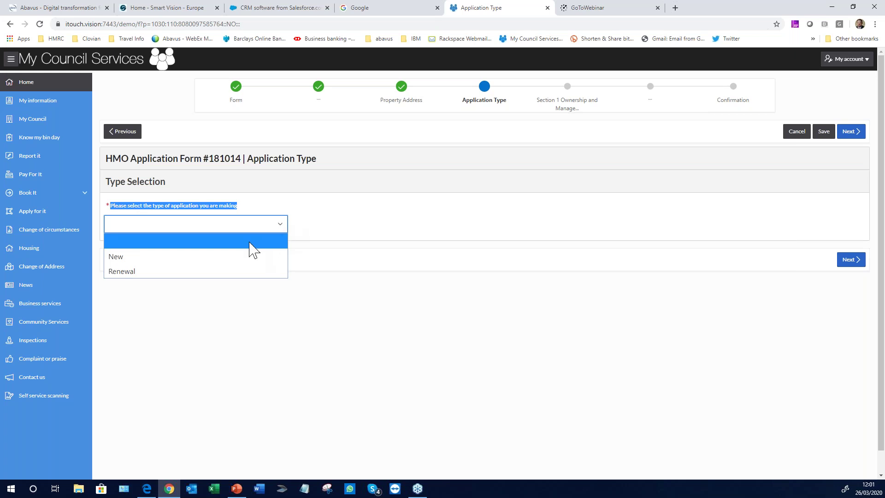
{"action": "left_click", "coordinate": [134, 258]}
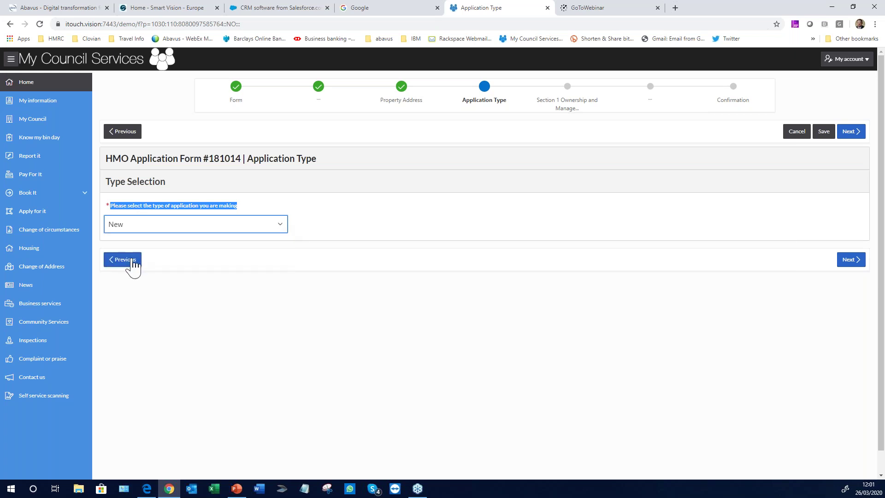
{"action": "left_click", "coordinate": [358, 231]}
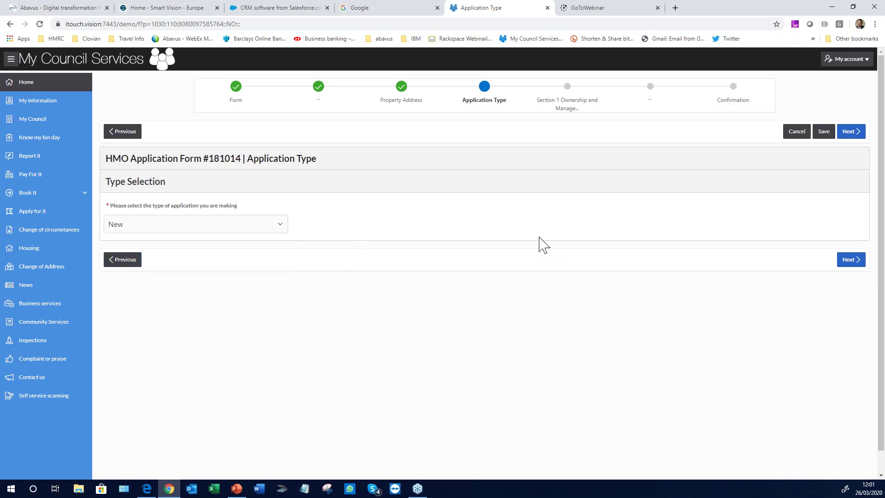
{"action": "left_click", "coordinate": [850, 260]}
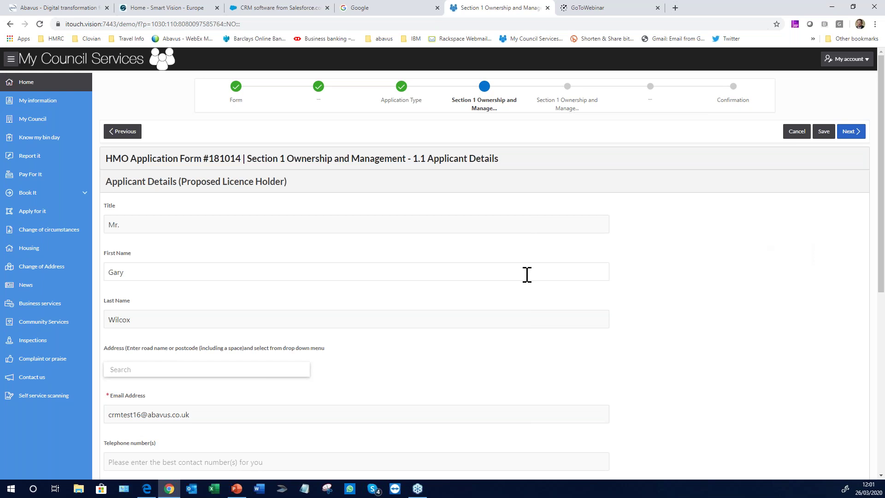
Pick 1 March 1956 as the date of birth and submit Applicant Details
{"action": "scroll", "coordinate": [527, 275], "scroll_direction": "down", "scroll_amount": 6}
{"action": "scroll", "coordinate": [527, 274], "scroll_direction": "down", "scroll_amount": 1}
{"action": "scroll", "coordinate": [524, 275], "scroll_direction": "up", "scroll_amount": 2}
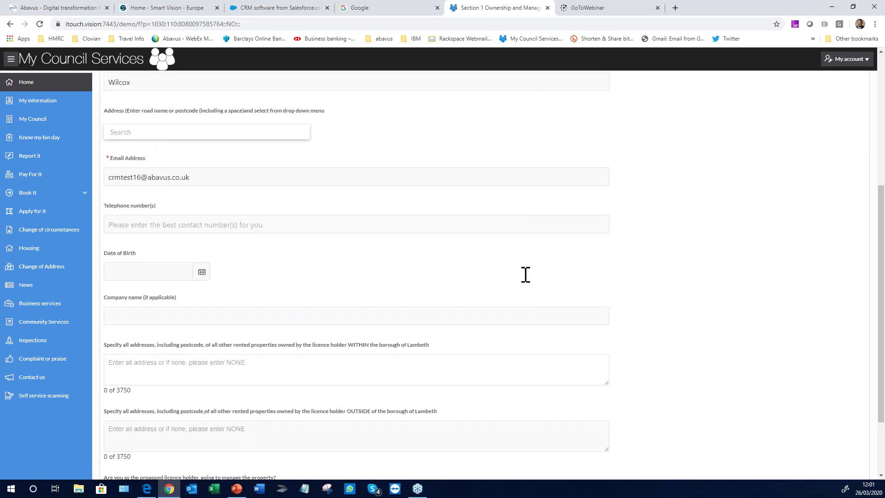
{"action": "left_click", "coordinate": [202, 280]}
{"action": "left_click", "coordinate": [199, 300]}
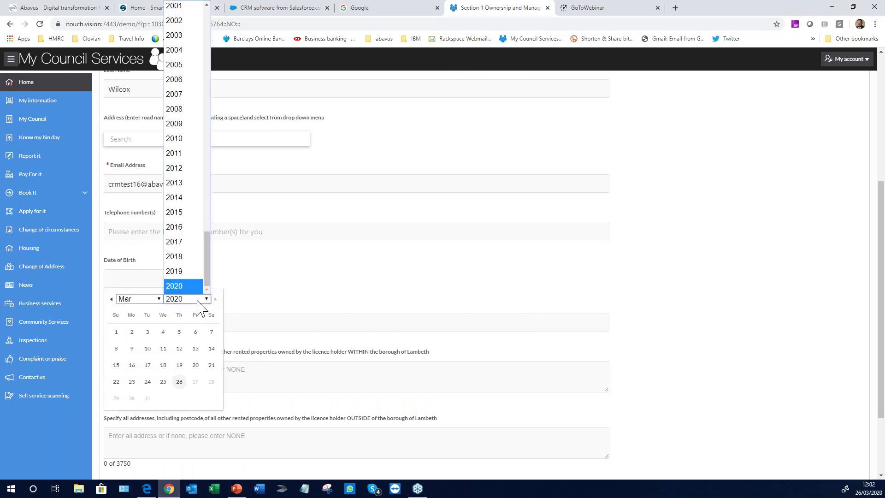
{"action": "scroll", "coordinate": [182, 138], "scroll_direction": "up", "scroll_amount": 18}
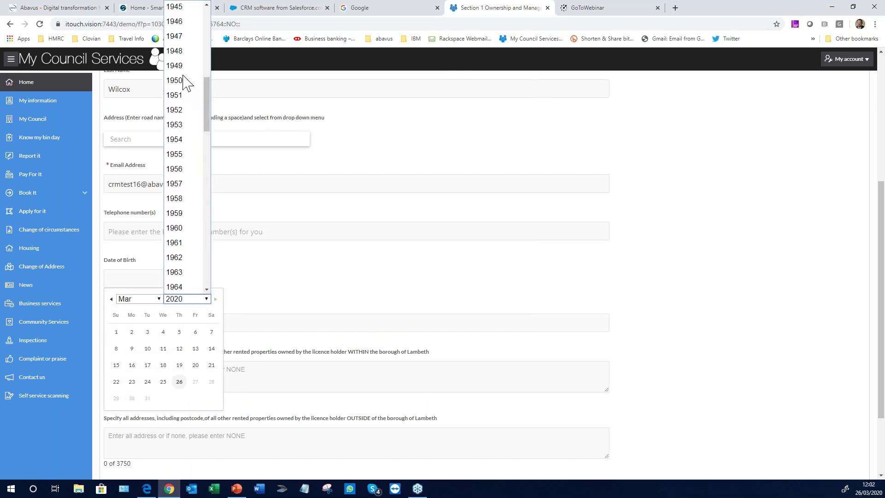
{"action": "left_click", "coordinate": [177, 169]}
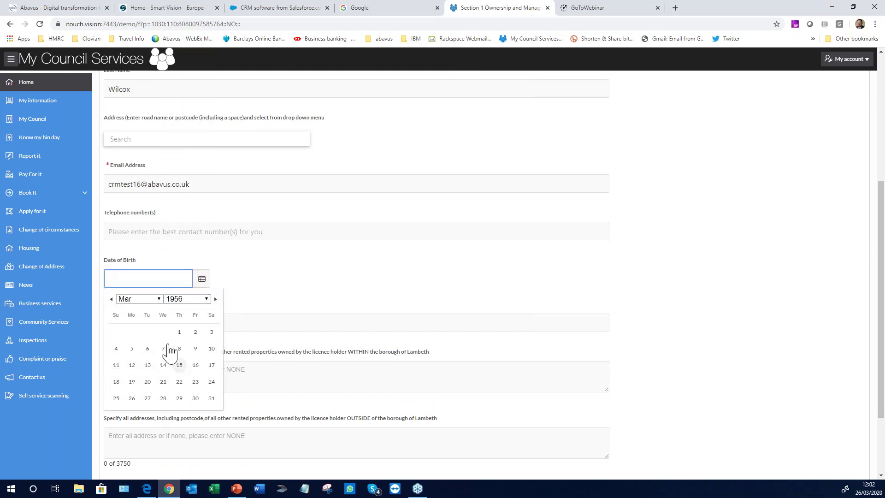
{"action": "left_click", "coordinate": [180, 332]}
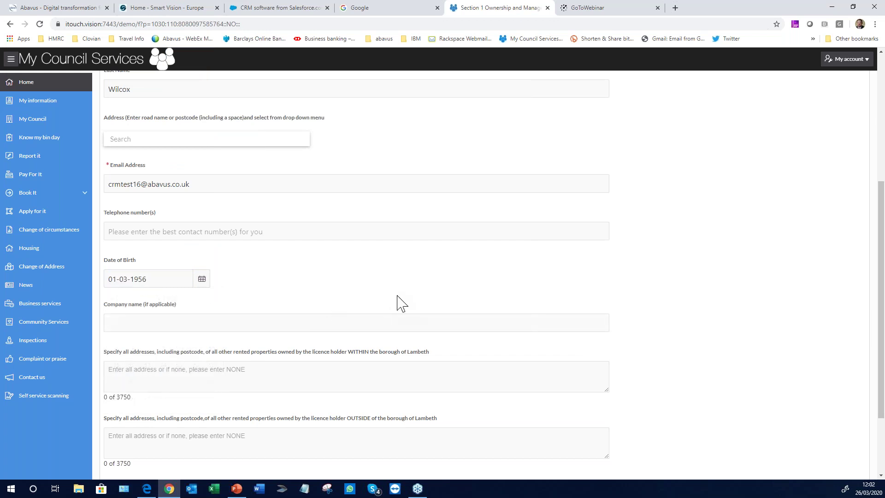
{"action": "scroll", "coordinate": [667, 297], "scroll_direction": "down", "scroll_amount": 3}
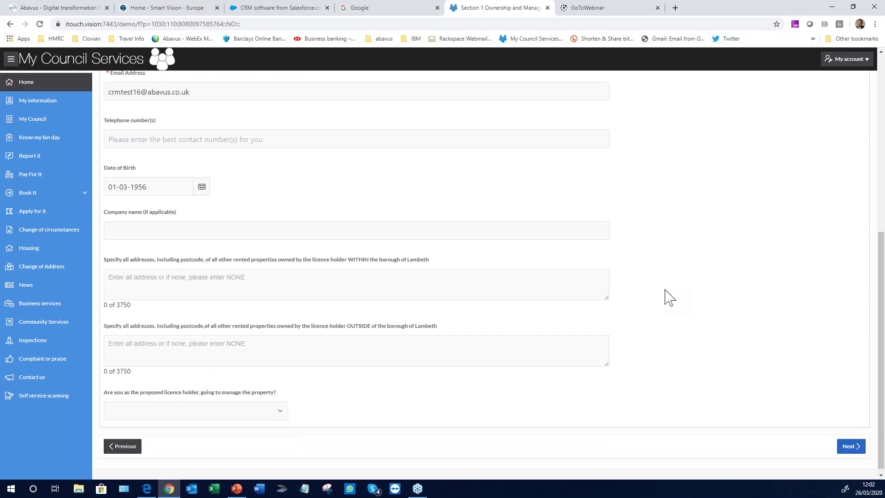
{"action": "scroll", "coordinate": [666, 298], "scroll_direction": "up", "scroll_amount": 7}
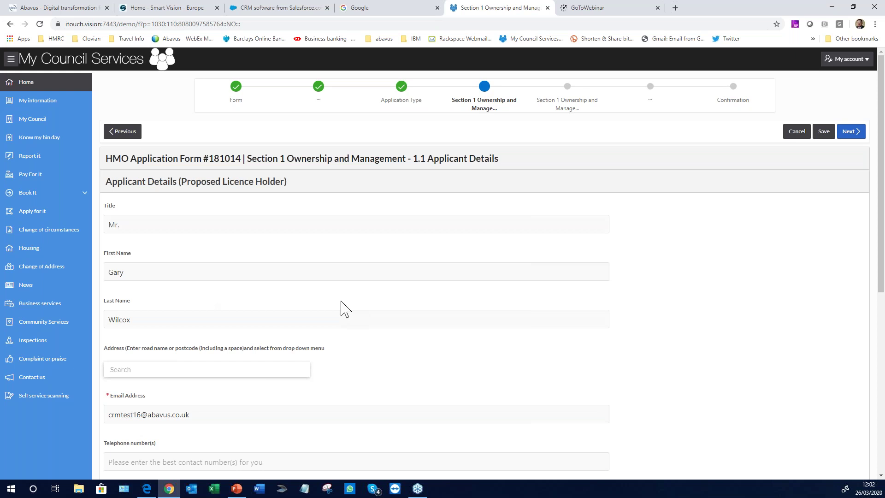
{"action": "left_click", "coordinate": [850, 132]}
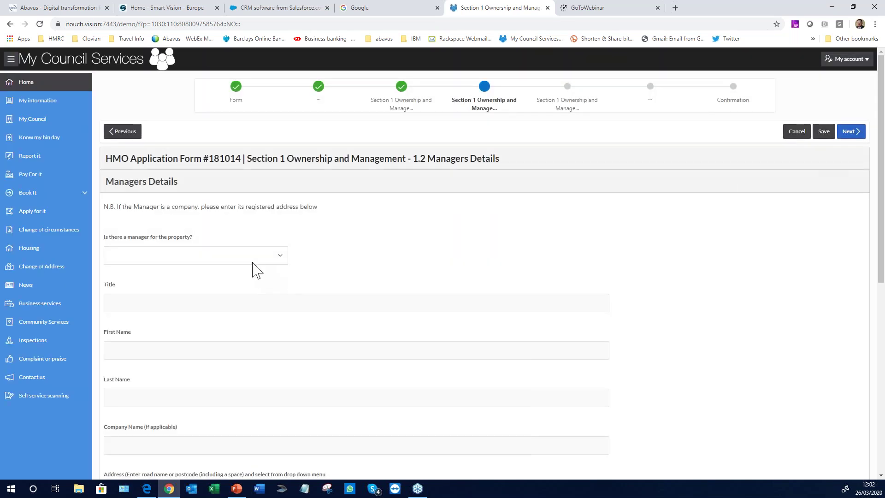
Leave 'Is there a manager' unanswered and go on to Owner/Freeholder Details
{"action": "scroll", "coordinate": [361, 242], "scroll_direction": "down", "scroll_amount": 5}
{"action": "scroll", "coordinate": [362, 248], "scroll_direction": "down", "scroll_amount": 3}
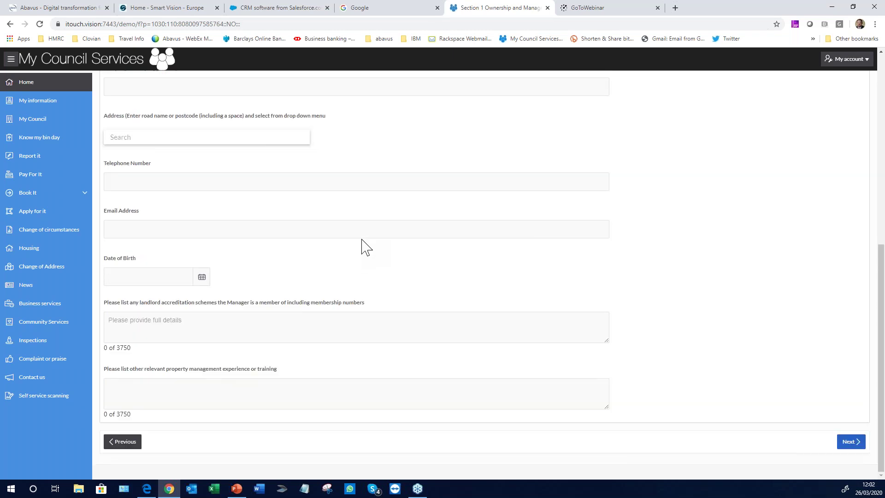
{"action": "scroll", "coordinate": [361, 247], "scroll_direction": "up", "scroll_amount": 8}
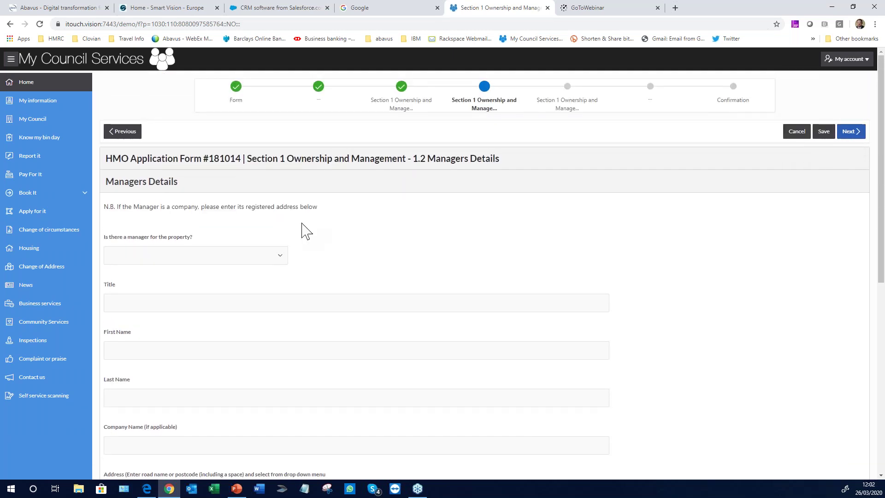
{"action": "left_click", "coordinate": [279, 261]}
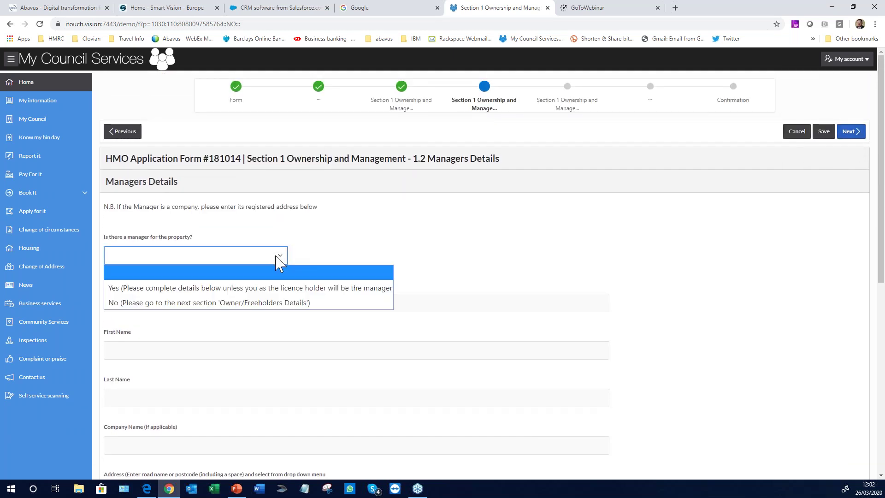
{"action": "left_click", "coordinate": [313, 255]}
{"action": "left_click", "coordinate": [850, 134]}
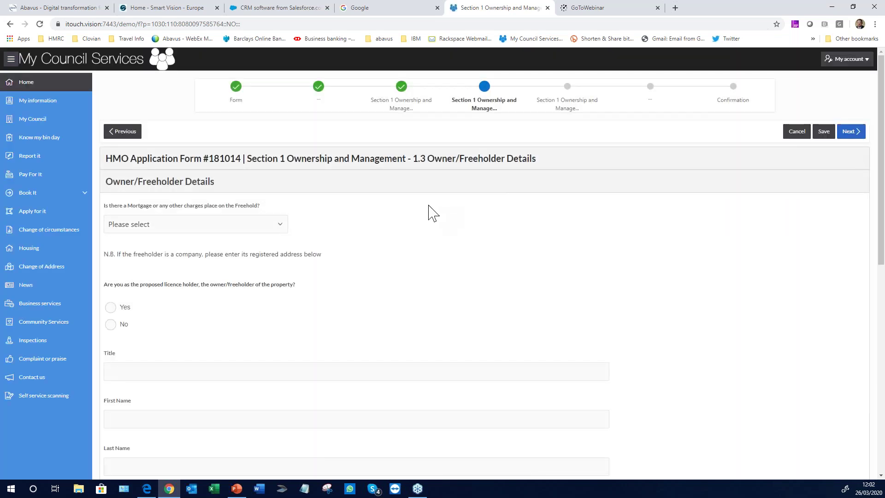
{"action": "left_click", "coordinate": [249, 231]}
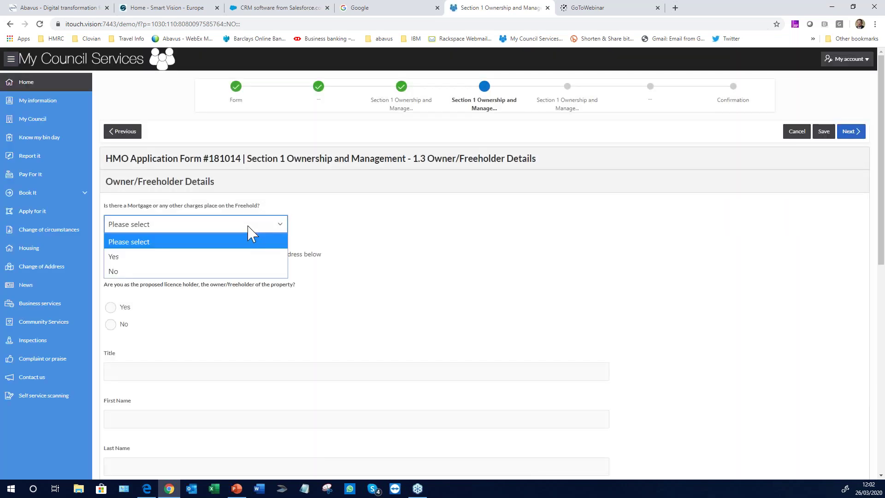
Answer No to a freehold mortgage and Yes to being owner/freeholder, then reach Leaseholder Details
{"action": "left_click", "coordinate": [124, 271]}
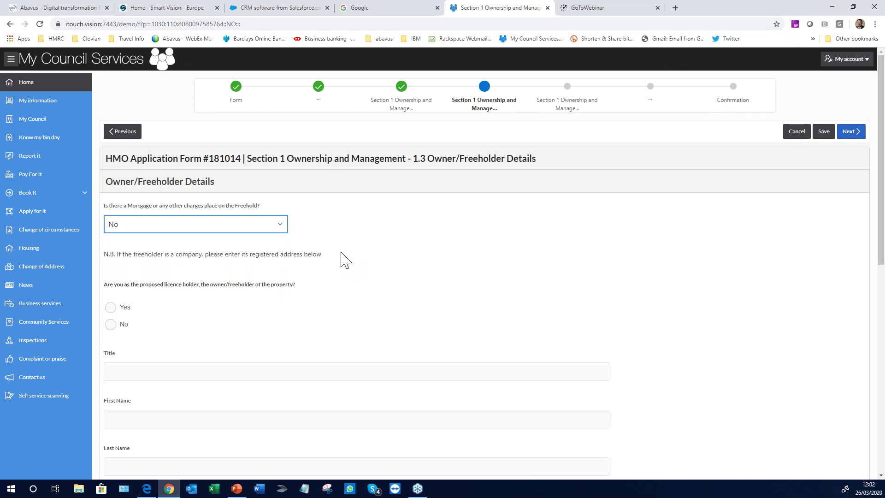
{"action": "scroll", "coordinate": [342, 259], "scroll_direction": "down", "scroll_amount": 1}
{"action": "left_click", "coordinate": [110, 262]}
{"action": "scroll", "coordinate": [372, 268], "scroll_direction": "down", "scroll_amount": 6}
{"action": "scroll", "coordinate": [376, 272], "scroll_direction": "up", "scroll_amount": 7}
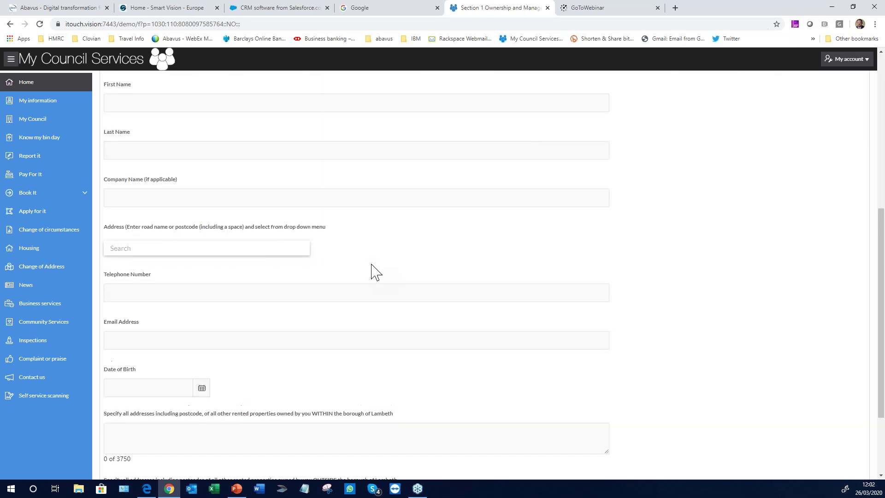
{"action": "left_click", "coordinate": [851, 132]}
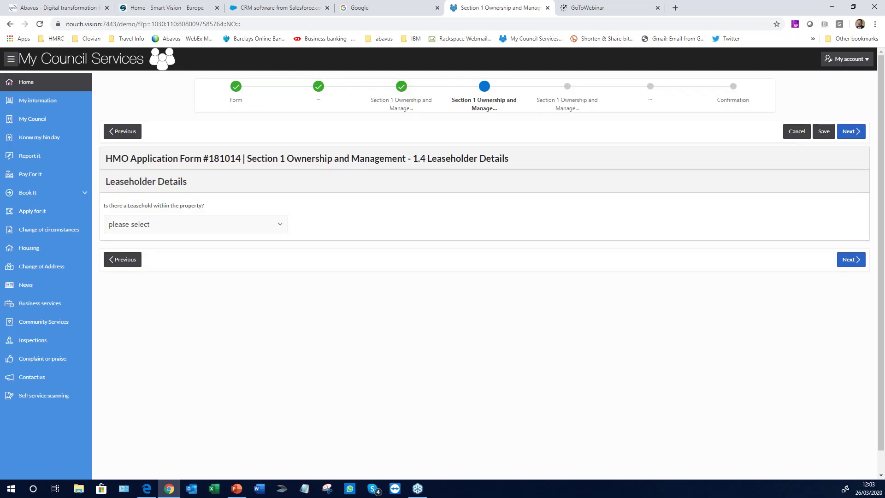
{"action": "left_click", "coordinate": [237, 229]}
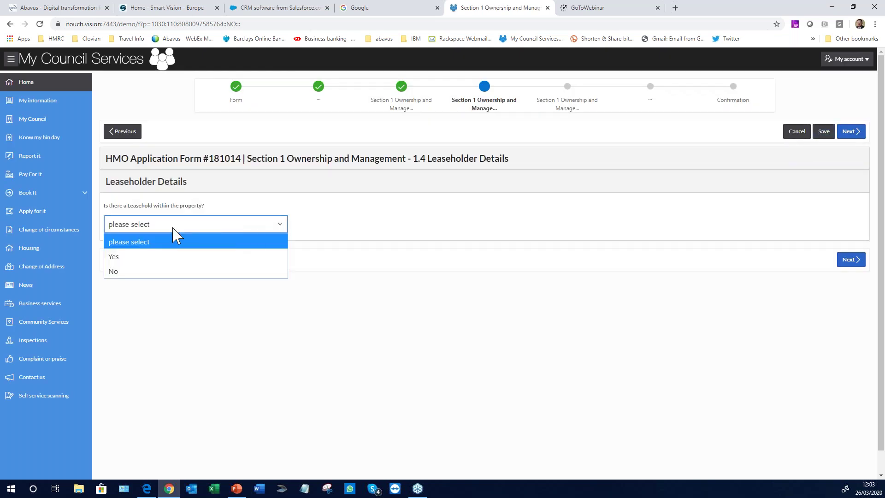
Answer No to a leasehold and skip the blank Other Relevant Persons Details page
{"action": "left_click", "coordinate": [121, 272]}
{"action": "left_click", "coordinate": [851, 135]}
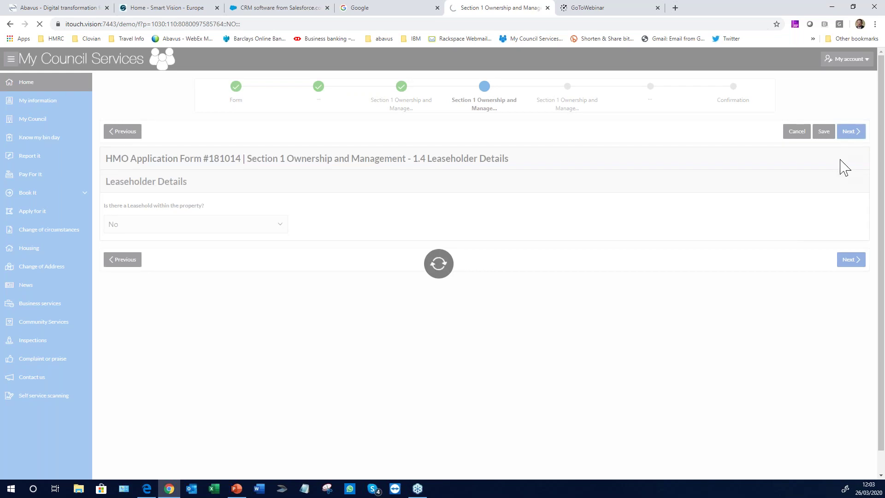
{"action": "scroll", "coordinate": [370, 316], "scroll_direction": "down", "scroll_amount": 4}
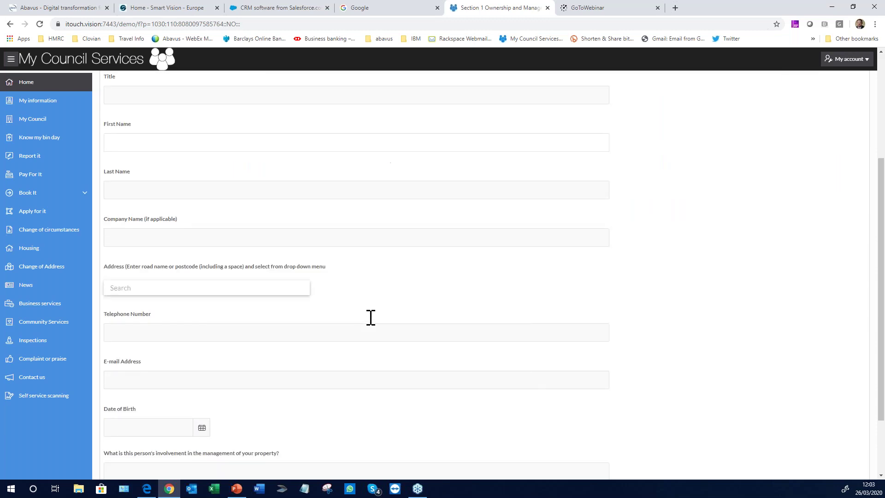
{"action": "scroll", "coordinate": [371, 317], "scroll_direction": "down", "scroll_amount": 2}
{"action": "scroll", "coordinate": [371, 317], "scroll_direction": "up", "scroll_amount": 6}
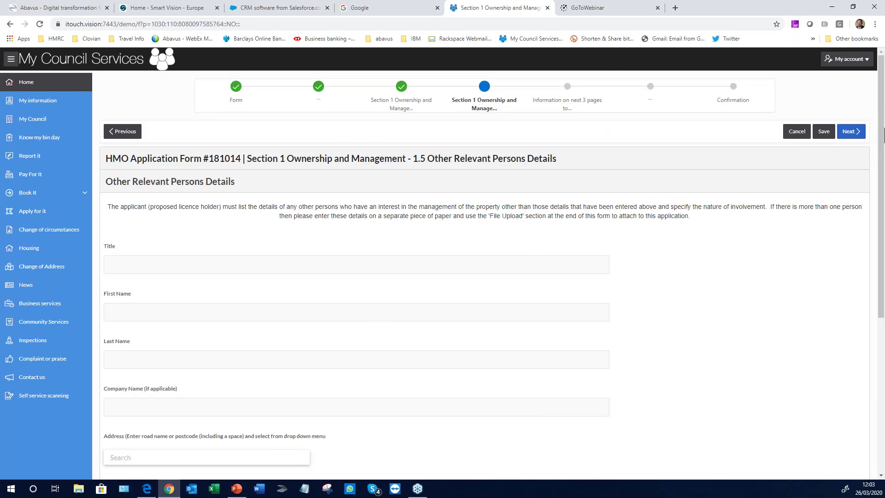
{"action": "left_click", "coordinate": [848, 132]}
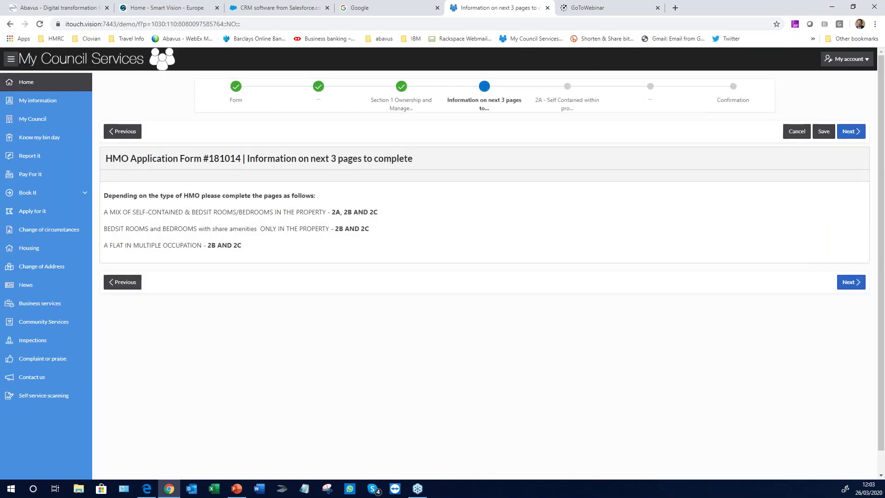
Answer Yes to gas central heating and No to other fixed heating, skipping flat and Bedsit pages
{"action": "left_click", "coordinate": [849, 132]}
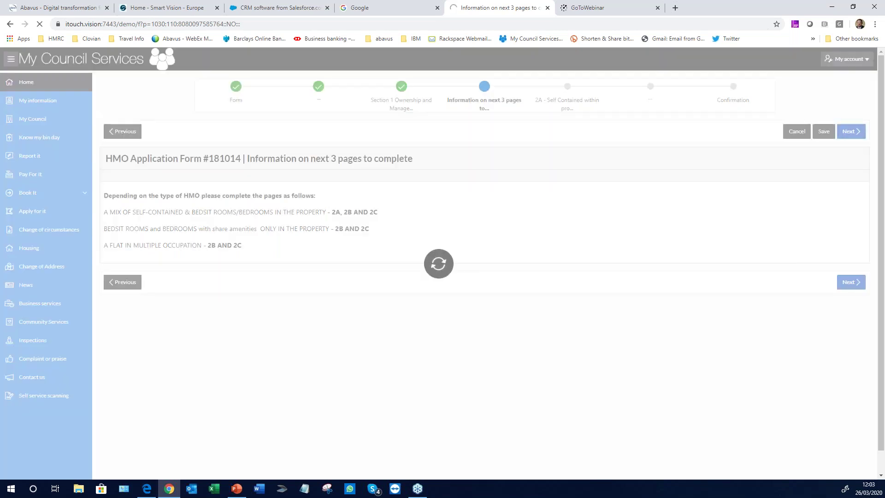
{"action": "left_click", "coordinate": [252, 217]}
{"action": "left_click", "coordinate": [127, 247]}
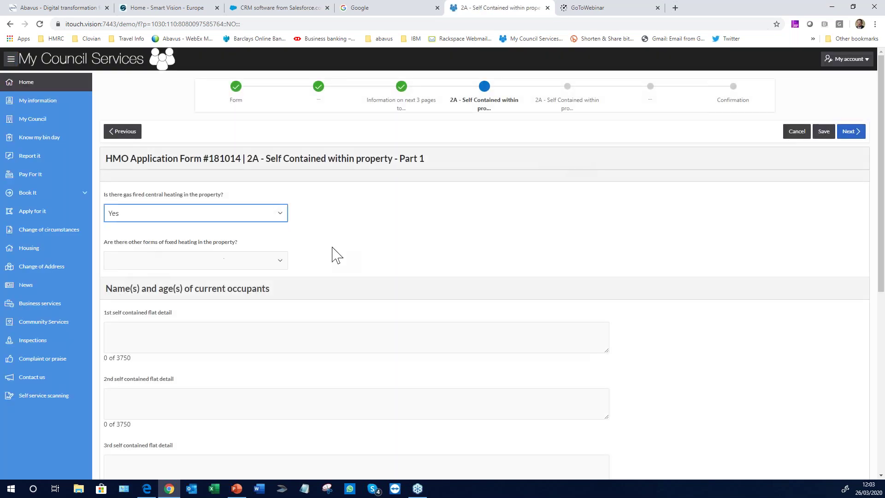
{"action": "left_click", "coordinate": [269, 263]}
{"action": "left_click", "coordinate": [137, 308]}
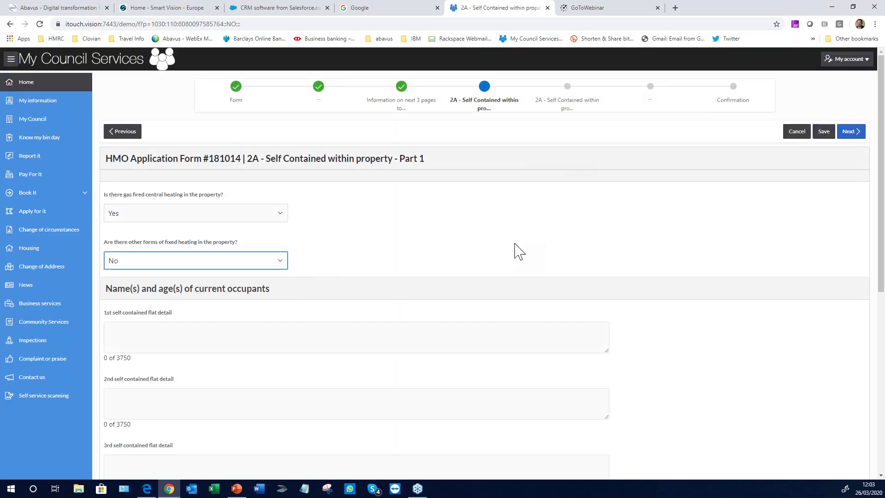
{"action": "scroll", "coordinate": [518, 249], "scroll_direction": "down", "scroll_amount": 5}
{"action": "scroll", "coordinate": [518, 249], "scroll_direction": "up", "scroll_amount": 5}
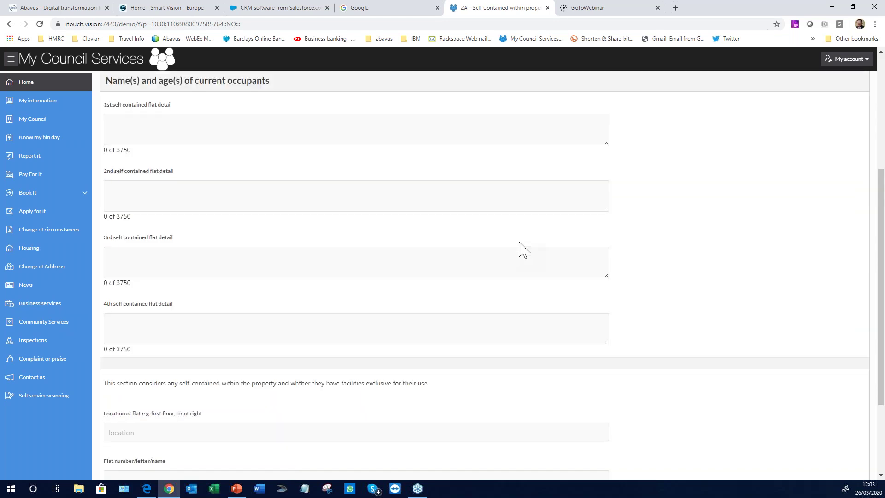
{"action": "left_click", "coordinate": [846, 131]}
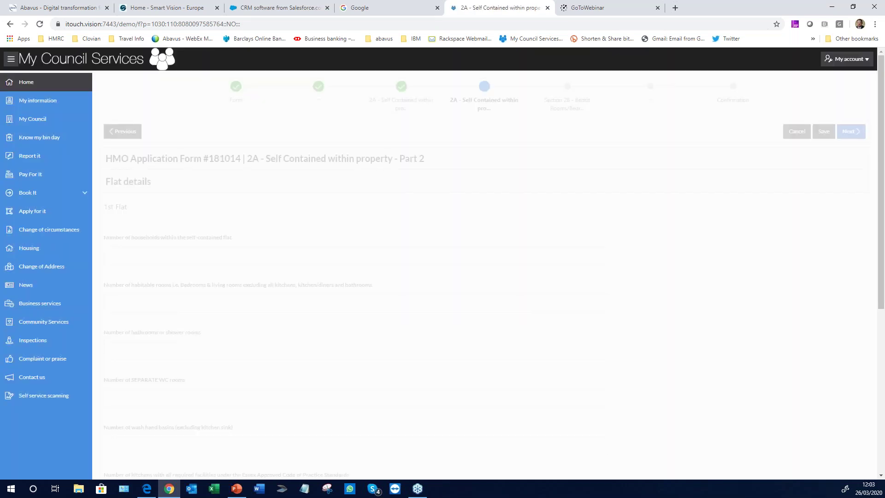
{"action": "left_click", "coordinate": [849, 133]}
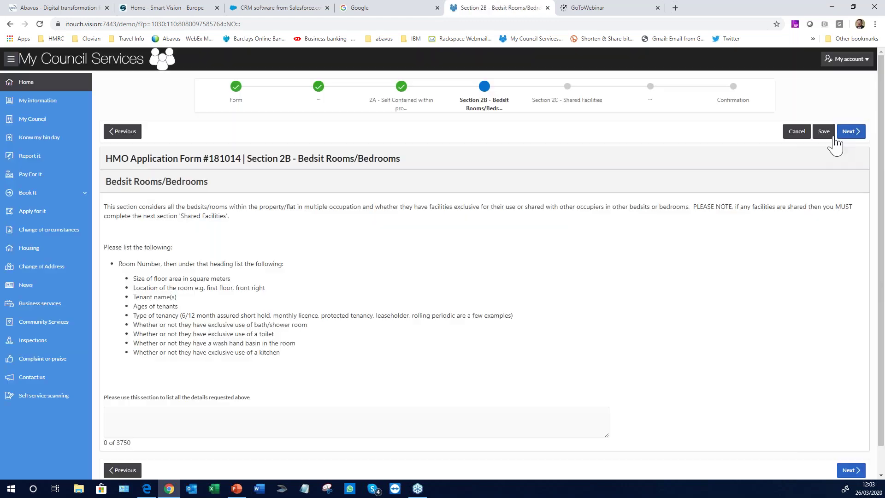
{"action": "left_click", "coordinate": [851, 132]}
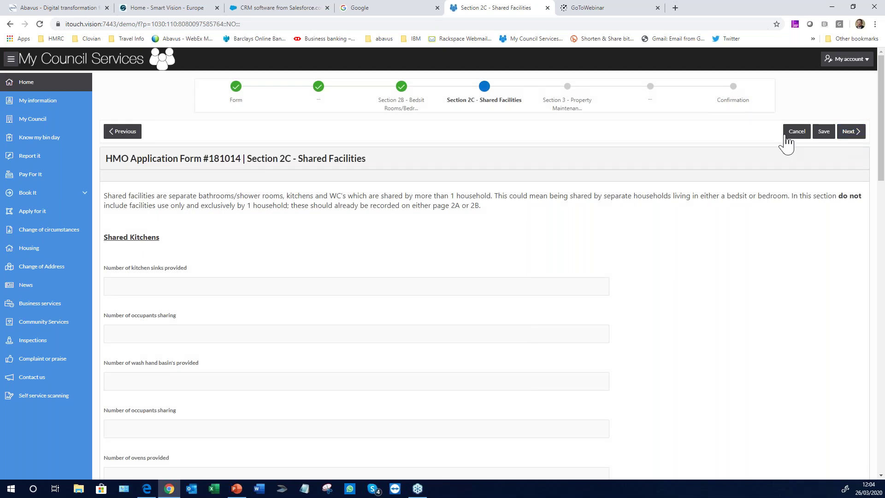
Record 2 shared kitchen sinks and 3 wash hand basins, each shared by 5 occupants
{"action": "left_click", "coordinate": [174, 286]}
{"action": "type", "text": "2"}
{"action": "key", "text": "Tab"}
{"action": "left_click", "coordinate": [143, 421]}
{"action": "left_click", "coordinate": [157, 379]}
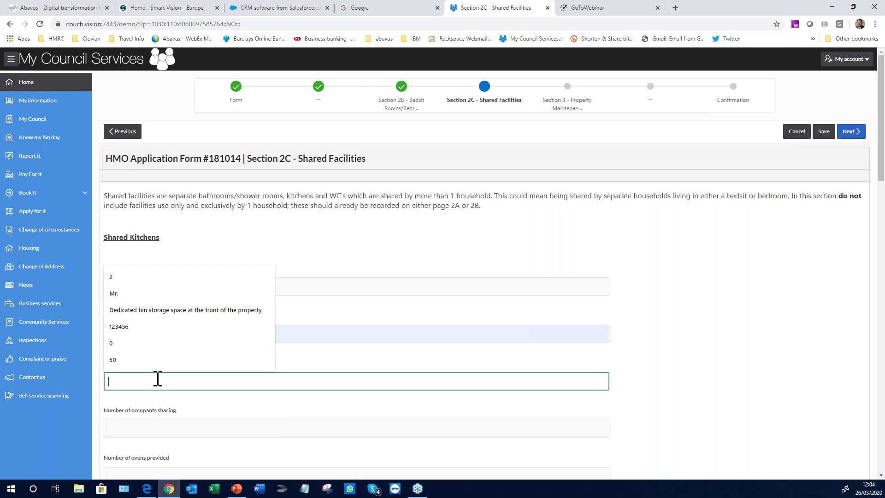
{"action": "type", "text": "2"}
{"action": "left_click", "coordinate": [133, 425]}
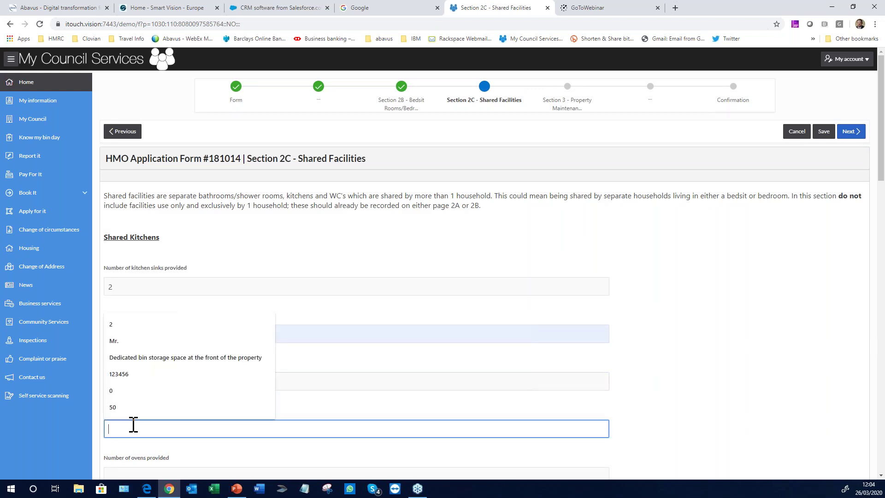
{"action": "type", "text": "5"}
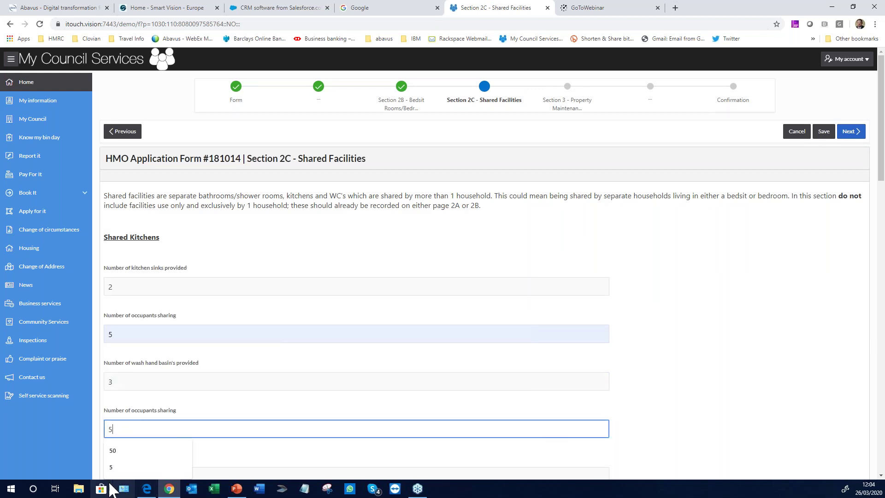
{"action": "left_click", "coordinate": [318, 414]}
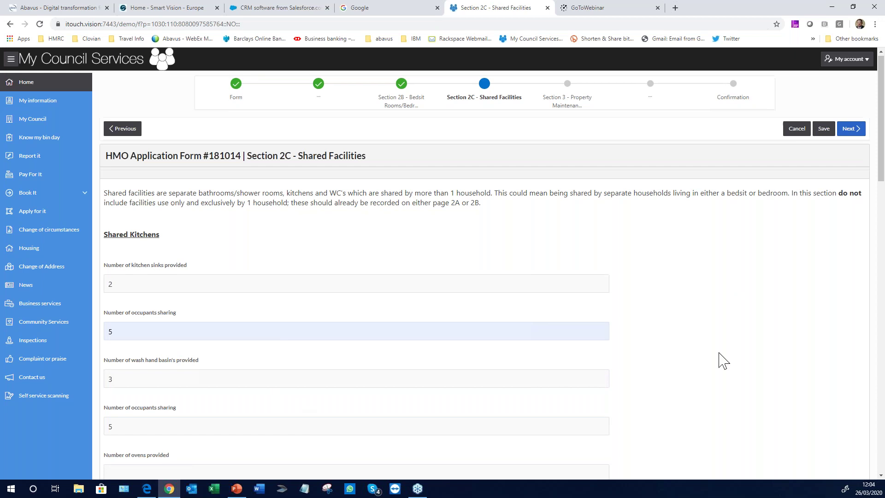
Continue to Section 3 Property Maintenance and bring up the regular maintenance answers
{"action": "scroll", "coordinate": [723, 361], "scroll_direction": "down", "scroll_amount": 1}
{"action": "scroll", "coordinate": [723, 361], "scroll_direction": "down", "scroll_amount": 2}
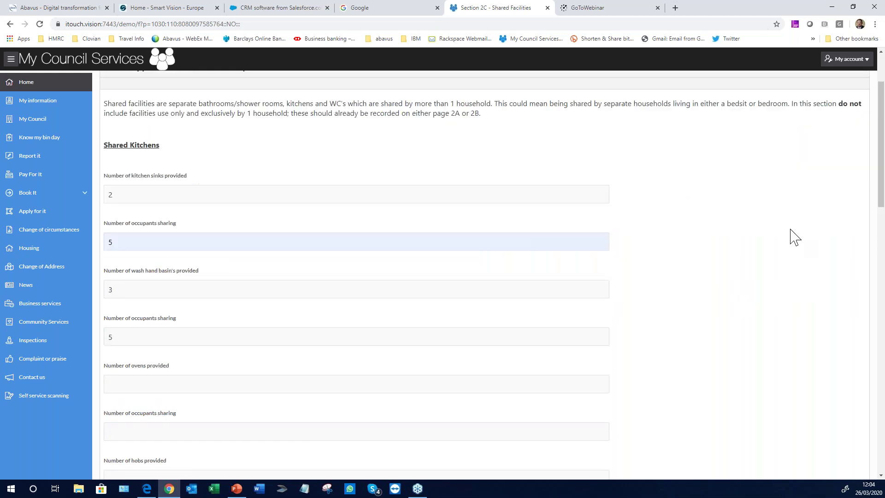
{"action": "scroll", "coordinate": [791, 237], "scroll_direction": "up", "scroll_amount": 2}
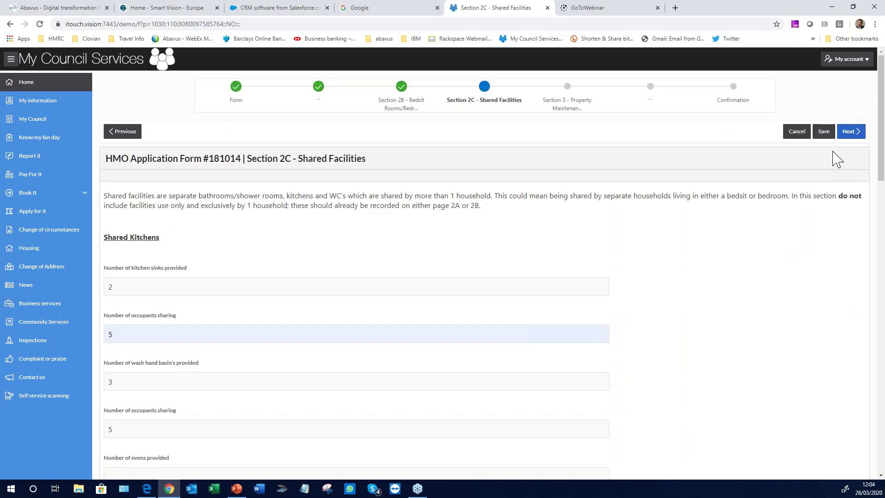
{"action": "left_click", "coordinate": [851, 131]}
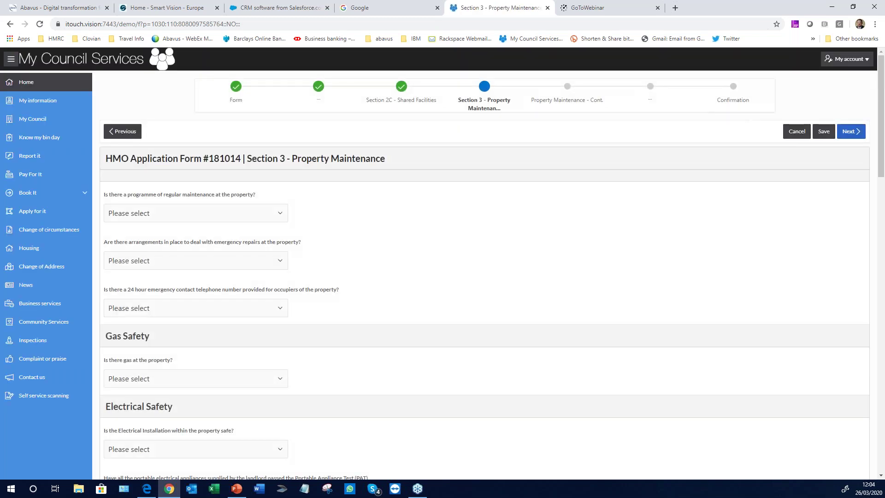
{"action": "left_click", "coordinate": [274, 218]}
Answer No to the maintenance programme and Yes to emergency repairs with procedure 'Direct line to maintenance staff'
{"action": "left_click", "coordinate": [113, 245]}
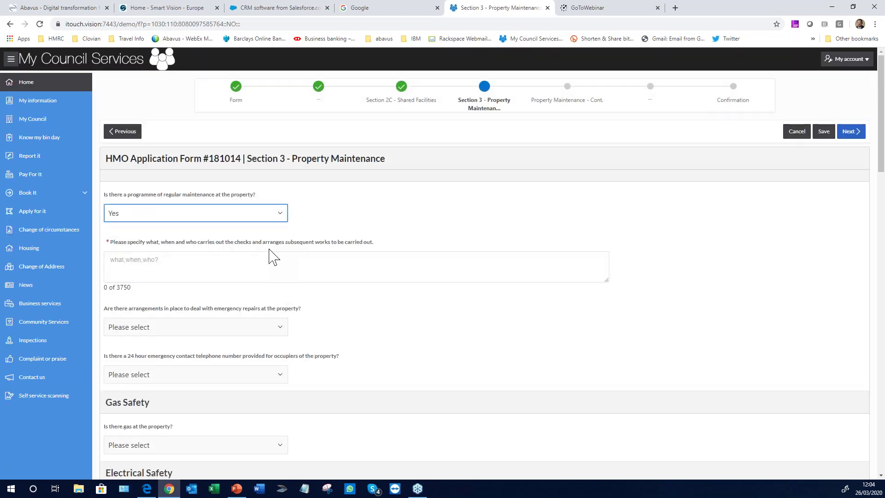
{"action": "left_click", "coordinate": [256, 215]}
{"action": "left_click", "coordinate": [152, 259]}
{"action": "left_click", "coordinate": [218, 261]}
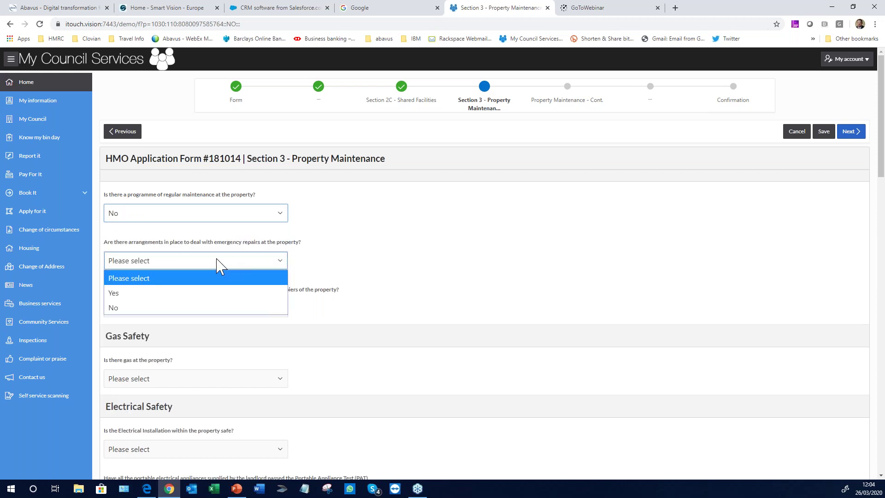
{"action": "left_click", "coordinate": [129, 294]}
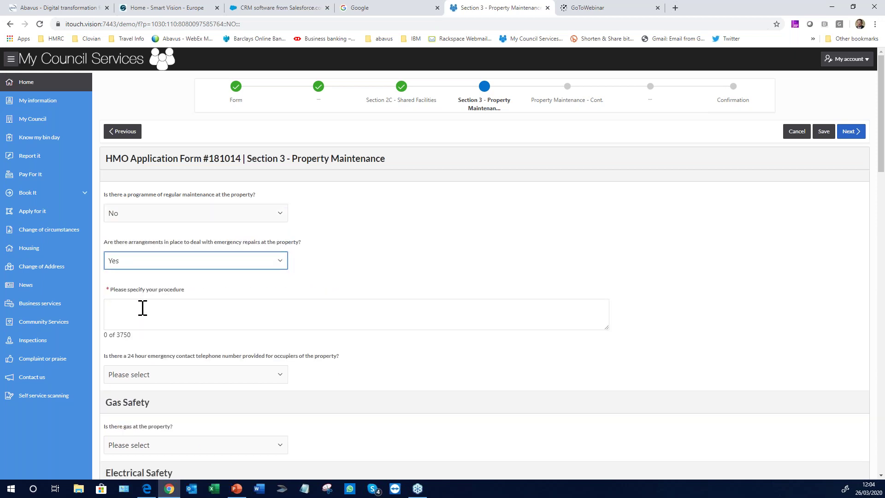
{"action": "left_click", "coordinate": [142, 309]}
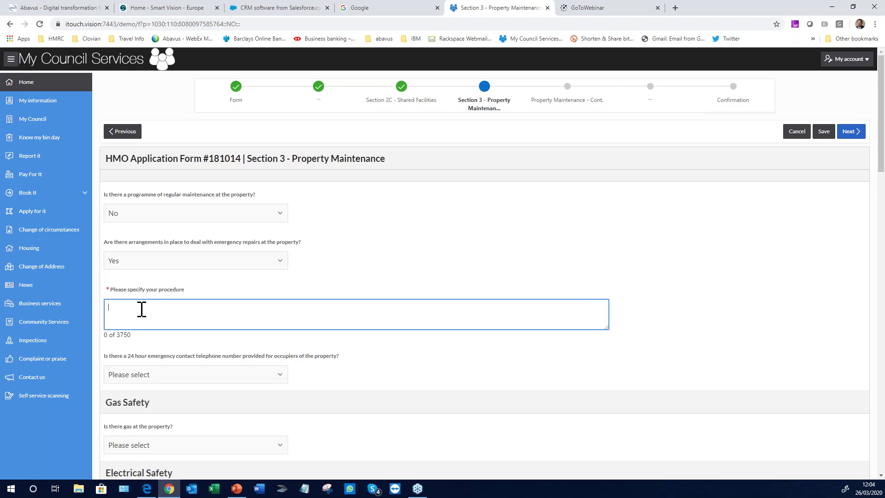
{"action": "type", "text": "Direct line to maintenance staff"}
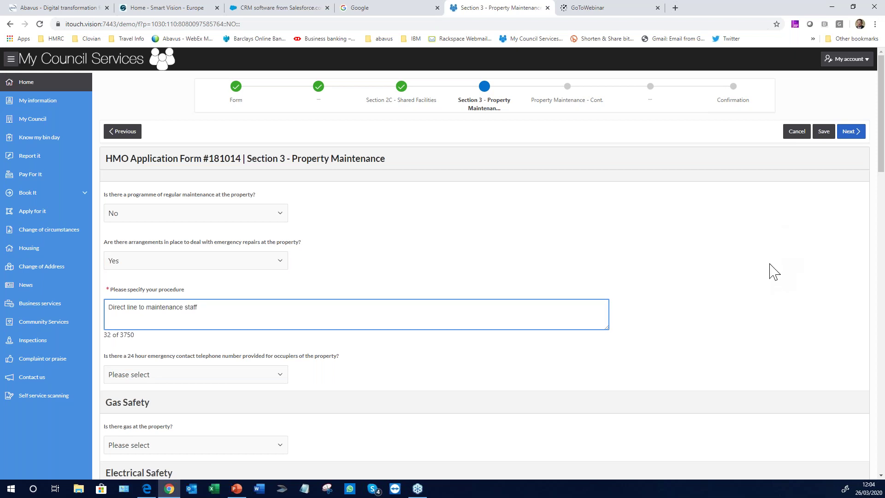
{"action": "scroll", "coordinate": [775, 272], "scroll_direction": "down", "scroll_amount": 4}
{"action": "scroll", "coordinate": [772, 271], "scroll_direction": "down", "scroll_amount": 5}
{"action": "scroll", "coordinate": [774, 270], "scroll_direction": "up", "scroll_amount": 10}
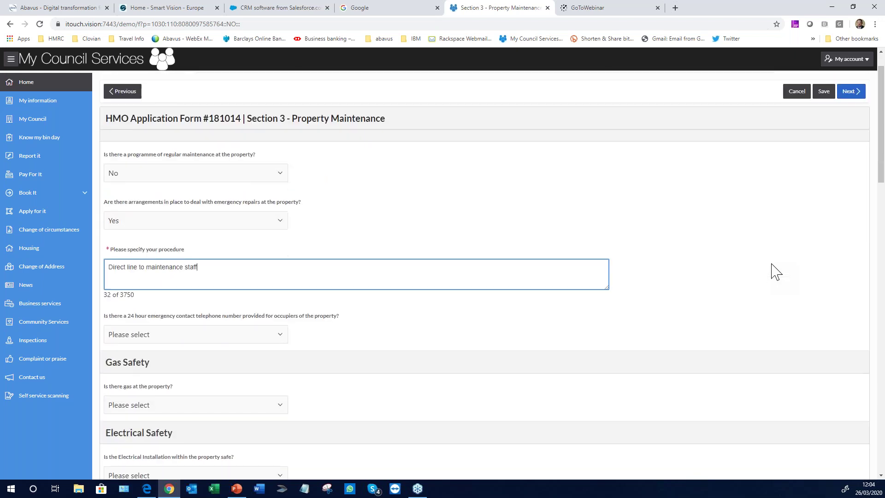
Move past the Property Maintenance continuation page to the Fit and Proper Person section
{"action": "left_click", "coordinate": [848, 132]}
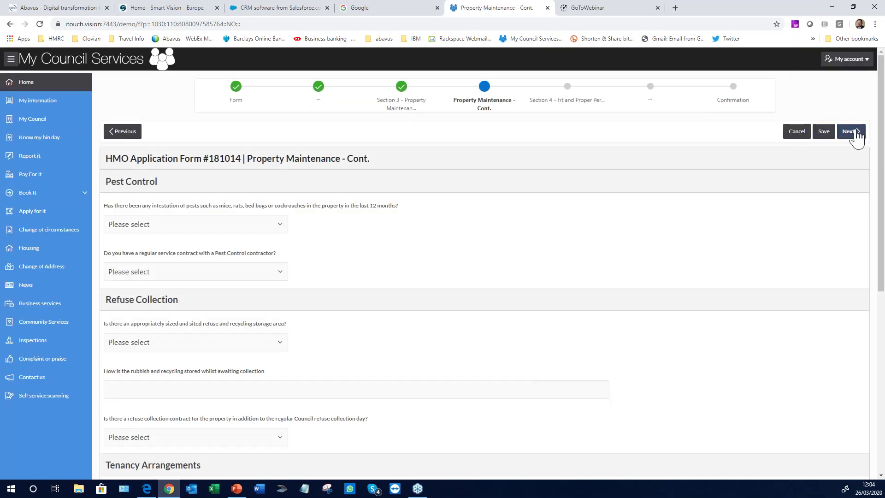
{"action": "scroll", "coordinate": [770, 221], "scroll_direction": "down", "scroll_amount": 6}
{"action": "scroll", "coordinate": [770, 223], "scroll_direction": "up", "scroll_amount": 6}
{"action": "left_click", "coordinate": [851, 131]}
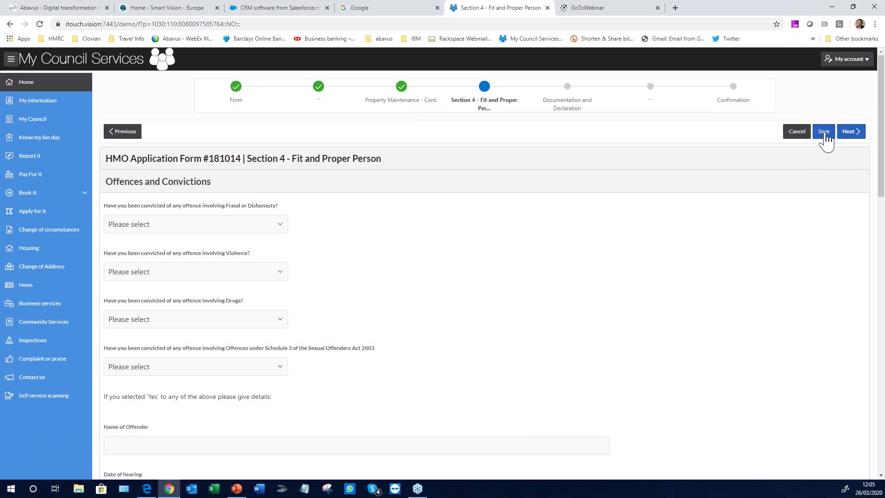
Leave the Offences and Convictions questions unanswered and advance to Documentation and Declaration
{"action": "left_click", "coordinate": [852, 132]}
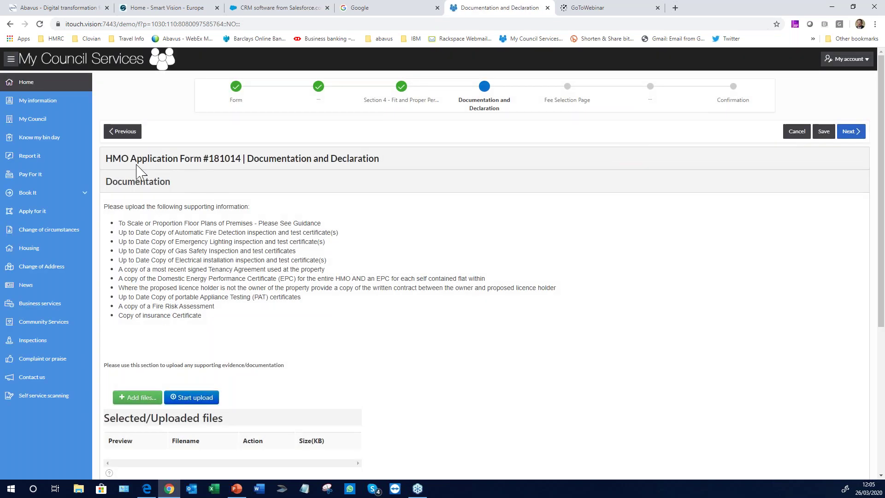
Upload Safety Certificate HMO.jpg as a supporting document
{"action": "scroll", "coordinate": [301, 157], "scroll_direction": "down", "scroll_amount": 1}
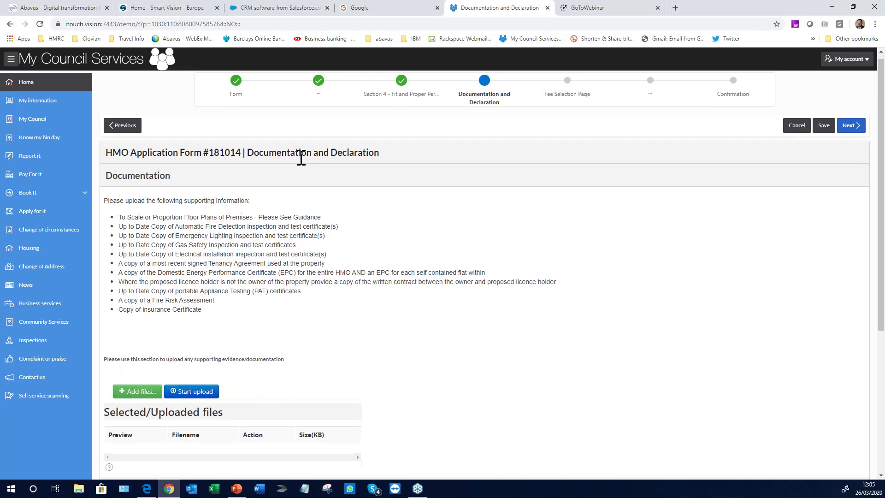
{"action": "scroll", "coordinate": [143, 300], "scroll_direction": "down", "scroll_amount": 1}
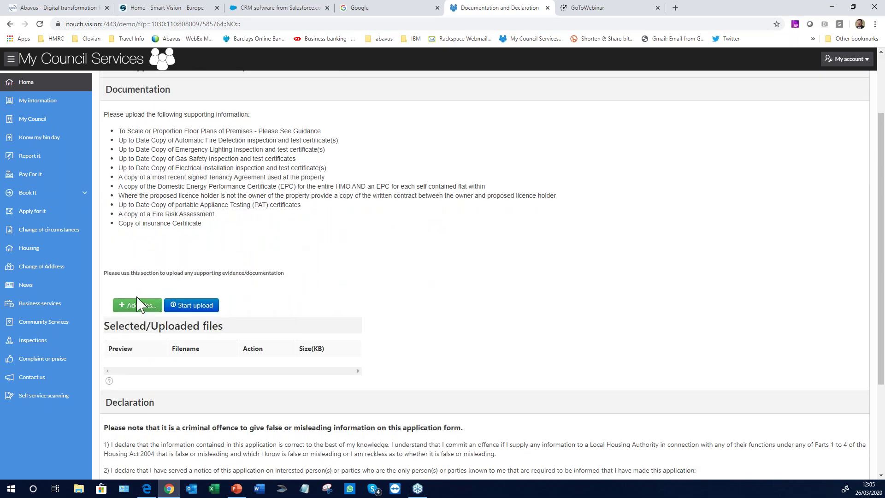
{"action": "scroll", "coordinate": [254, 299], "scroll_direction": "down", "scroll_amount": 1}
{"action": "left_click", "coordinate": [142, 261]}
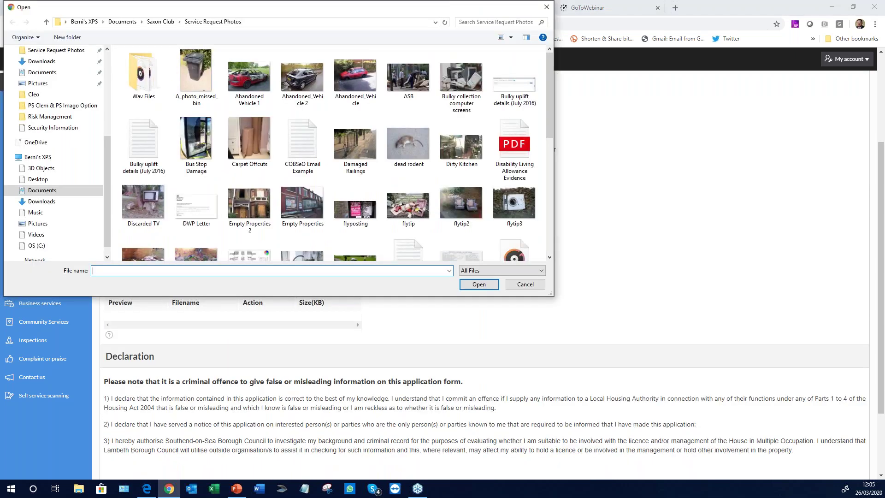
{"action": "scroll", "coordinate": [157, 174], "scroll_direction": "down", "scroll_amount": 10}
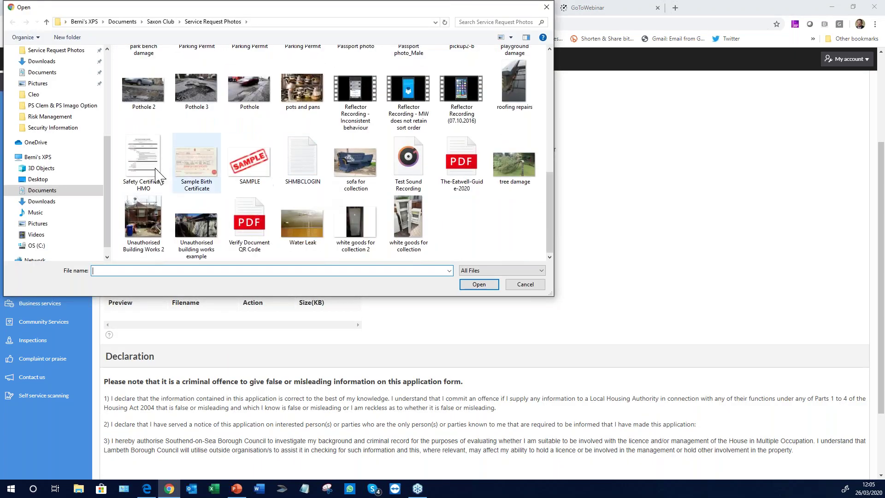
{"action": "left_click", "coordinate": [141, 171]}
{"action": "double_click", "coordinate": [140, 171]}
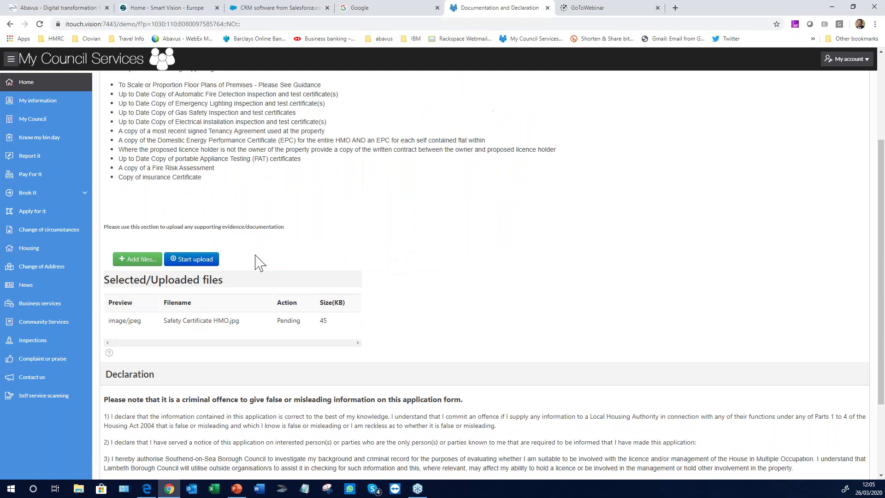
{"action": "left_click", "coordinate": [197, 258]}
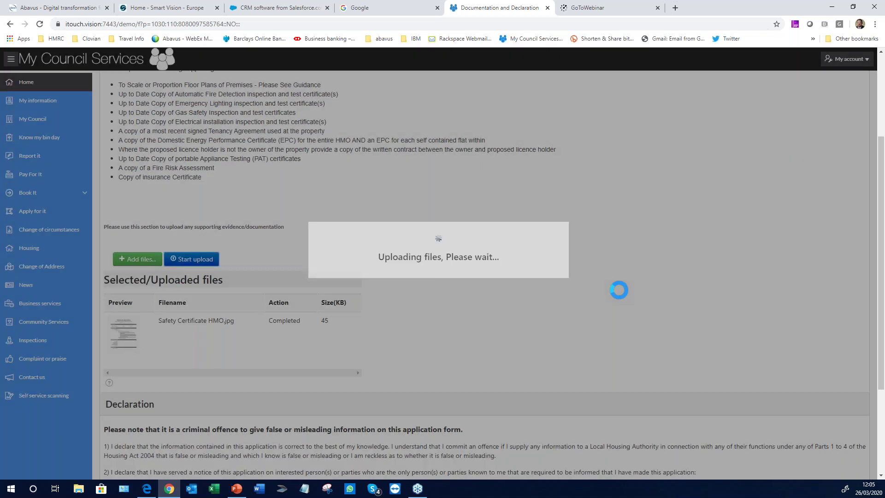
Agree to the declaration and continue to the Fee Selection page
{"action": "scroll", "coordinate": [617, 295], "scroll_direction": "down", "scroll_amount": 3}
{"action": "left_click", "coordinate": [111, 407]}
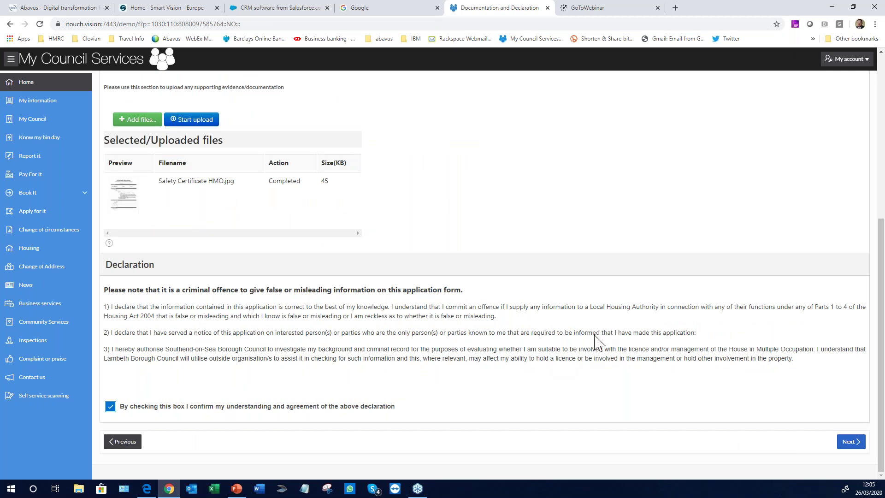
{"action": "scroll", "coordinate": [599, 341], "scroll_direction": "up", "scroll_amount": 6}
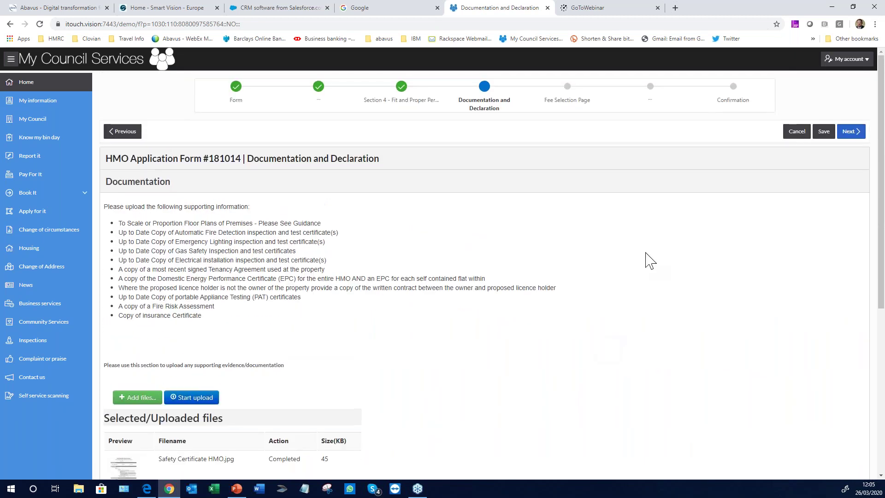
{"action": "left_click", "coordinate": [851, 132]}
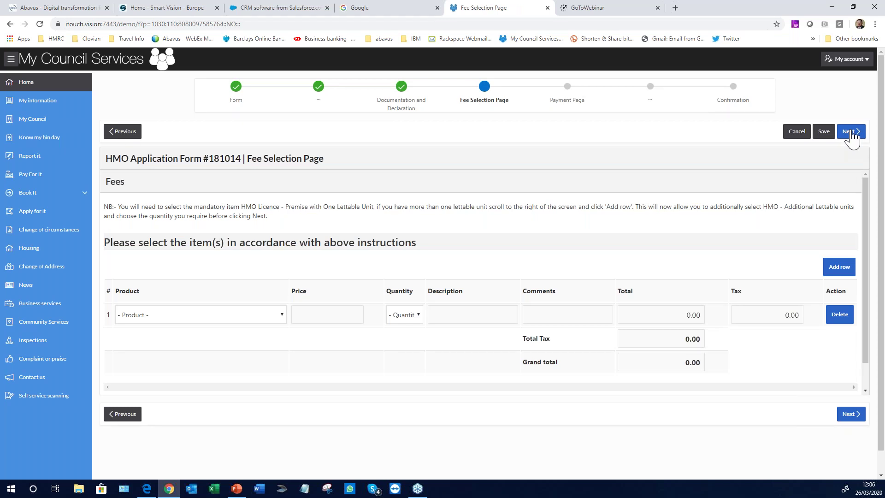
Choose the HMO Licence - Premise one lettable unit fee (279.00) and proceed to the £558.00 payment page
{"action": "left_click", "coordinate": [282, 315]}
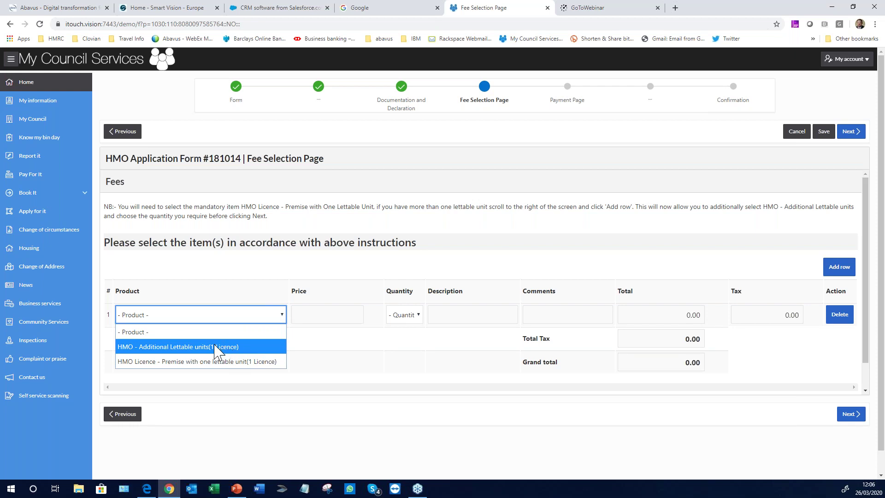
{"action": "left_click", "coordinate": [215, 349]}
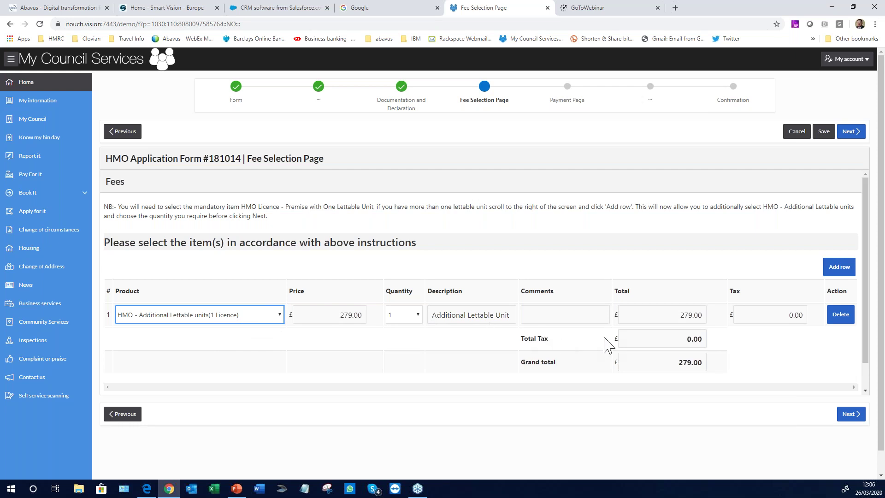
{"action": "left_click", "coordinate": [849, 417]}
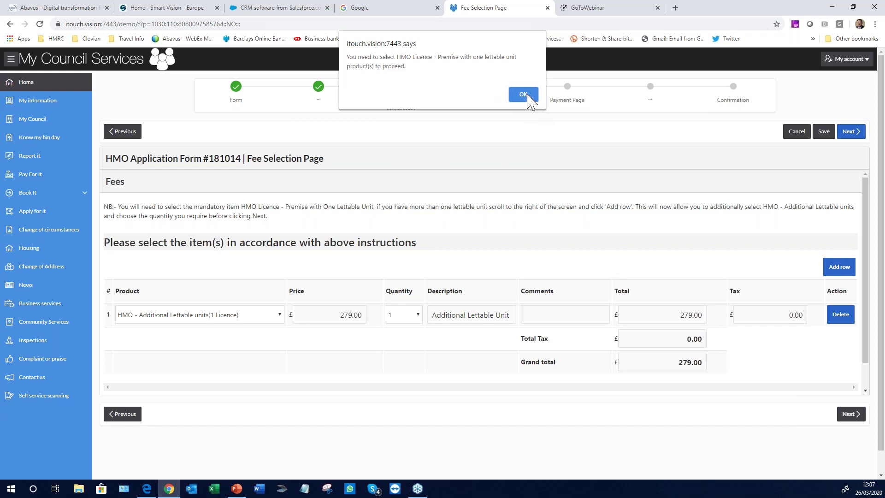
{"action": "left_click", "coordinate": [524, 94]}
{"action": "left_click", "coordinate": [266, 319]}
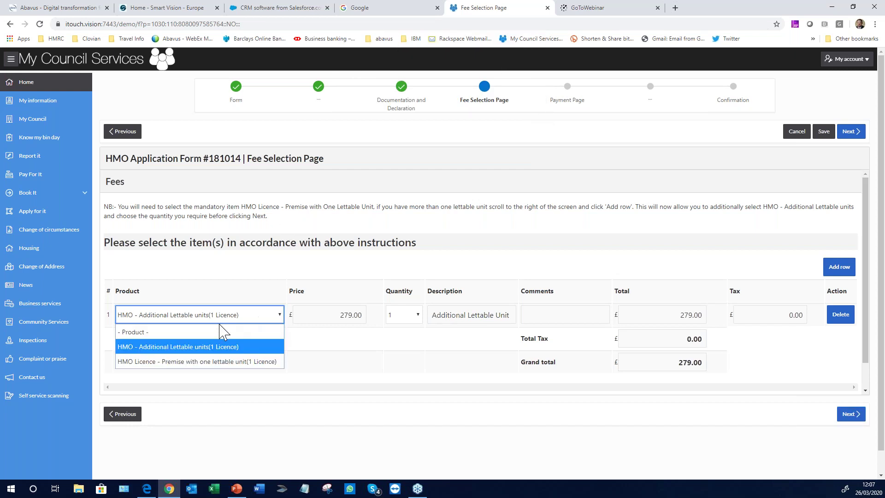
{"action": "left_click", "coordinate": [190, 362]}
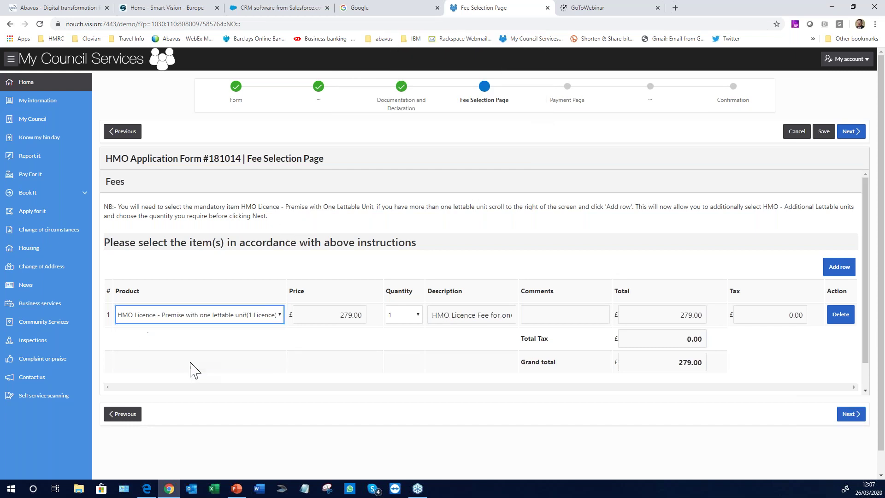
{"action": "left_click", "coordinate": [851, 414]}
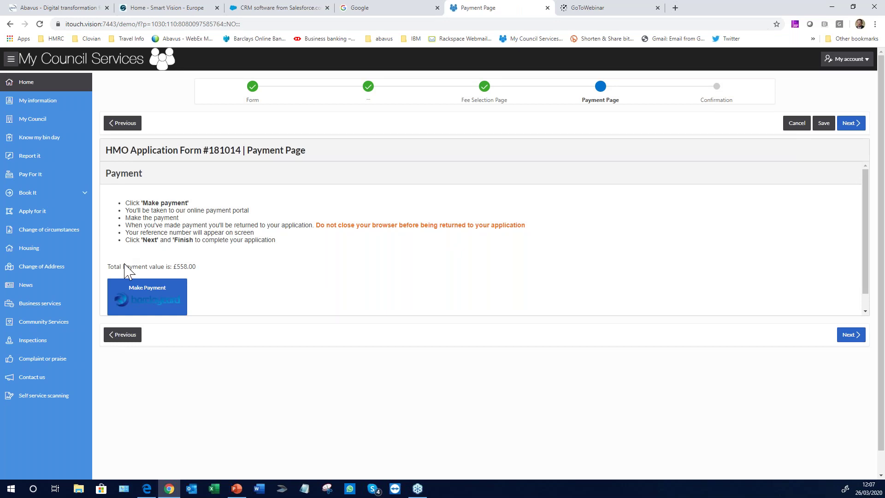
Start the Barclaycard payment with Visa, filling in the cardholder's name and card number
{"action": "left_click", "coordinate": [153, 305]}
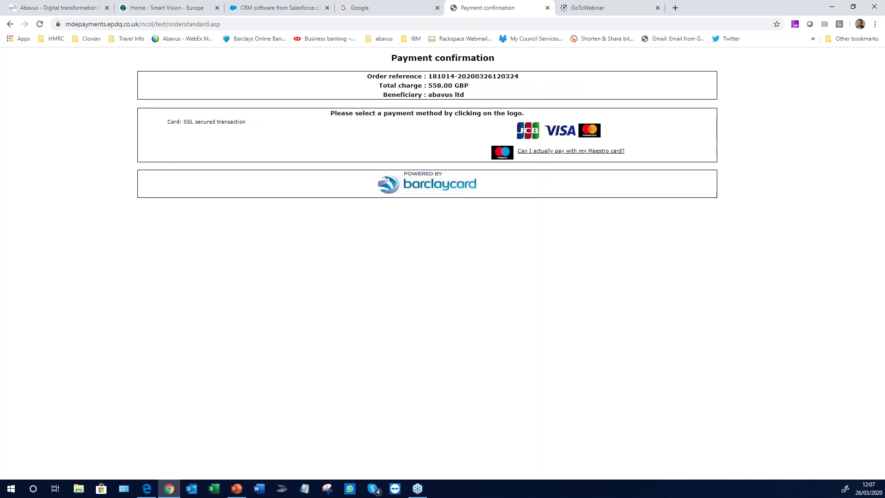
{"action": "left_click", "coordinate": [559, 136]}
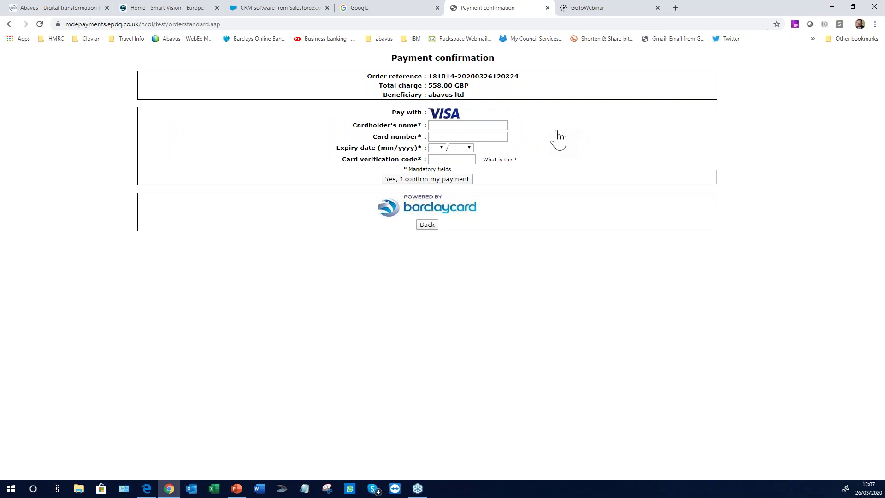
{"action": "left_click", "coordinate": [439, 125]}
{"action": "left_click", "coordinate": [451, 142]}
{"action": "left_click", "coordinate": [451, 136]}
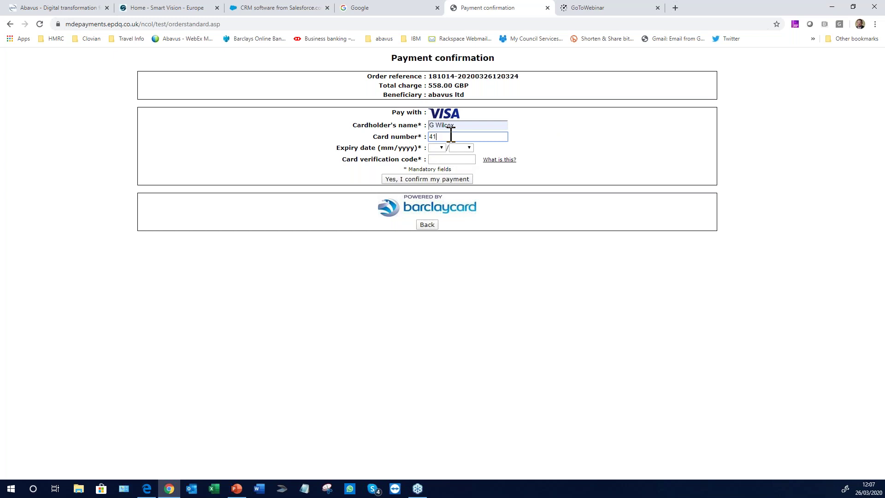
{"action": "type", "text": "4111111111111111"}
Set expiry 02/2021, enter the CVV, and confirm the £558.00 payment
{"action": "left_click", "coordinate": [437, 147]}
{"action": "left_click", "coordinate": [434, 188]}
{"action": "left_click", "coordinate": [461, 147]}
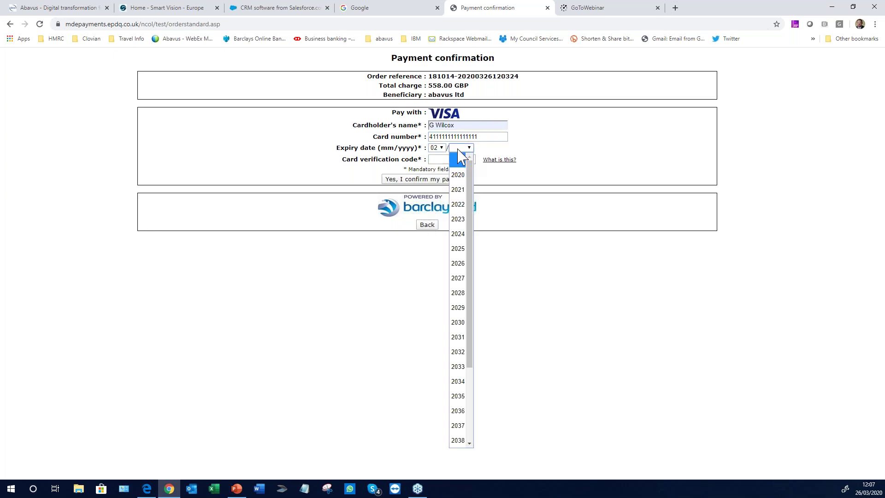
{"action": "left_click", "coordinate": [450, 188]}
{"action": "left_click", "coordinate": [437, 159]}
{"action": "type", "text": "123"}
{"action": "left_click", "coordinate": [434, 181]}
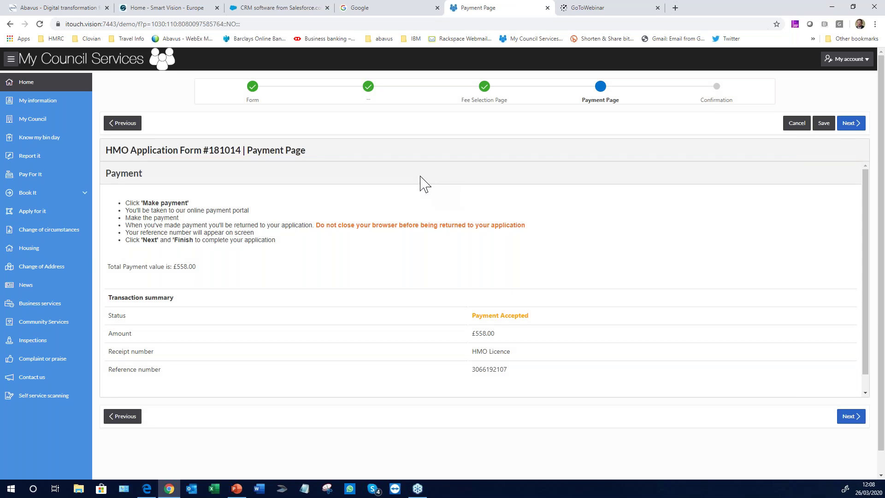
Check the Payment Accepted status and continue to the confirmation summary for request 181014
{"action": "left_click_drag", "start_coordinate": [473, 317], "coordinate": [530, 323]}
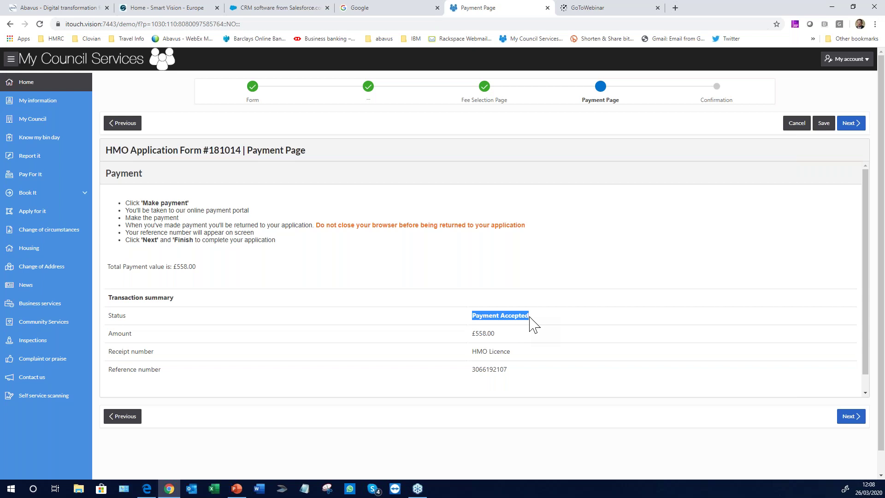
{"action": "left_click", "coordinate": [559, 317]}
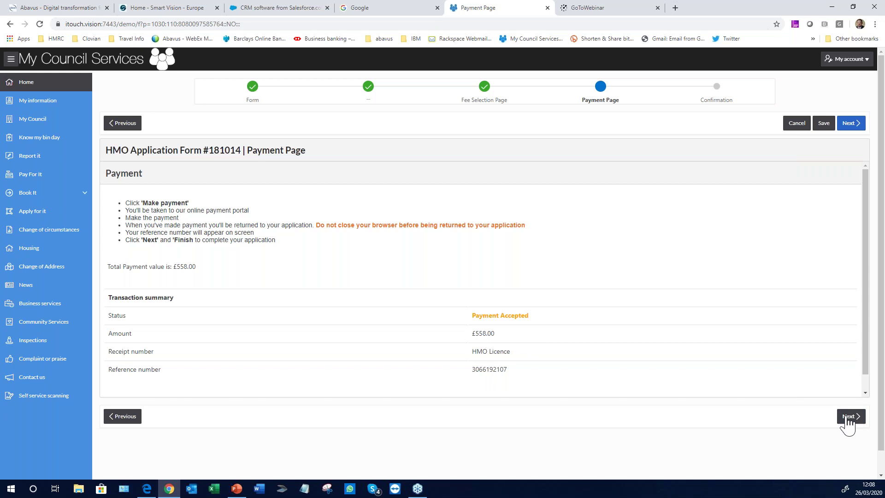
{"action": "left_click", "coordinate": [849, 417]}
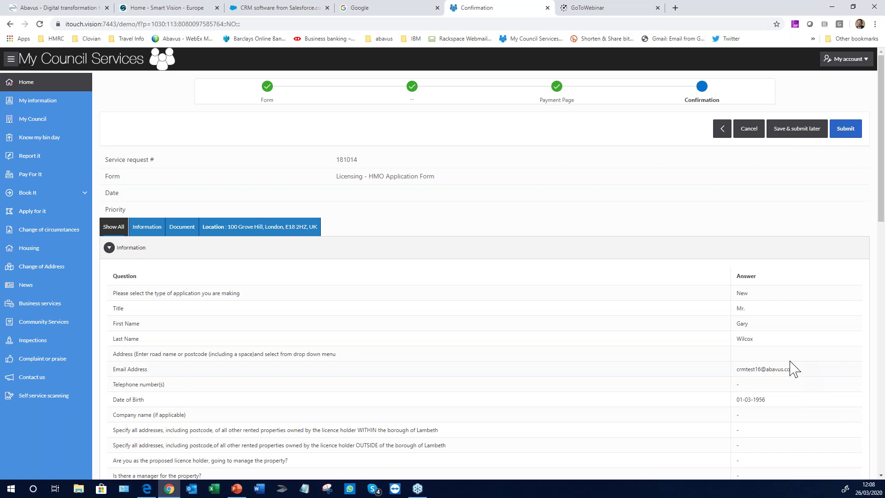
Review the Information, Safety Certificate document and location map, then submit the HMO application
{"action": "scroll", "coordinate": [434, 304], "scroll_direction": "down", "scroll_amount": 1}
{"action": "scroll", "coordinate": [434, 304], "scroll_direction": "down", "scroll_amount": 3}
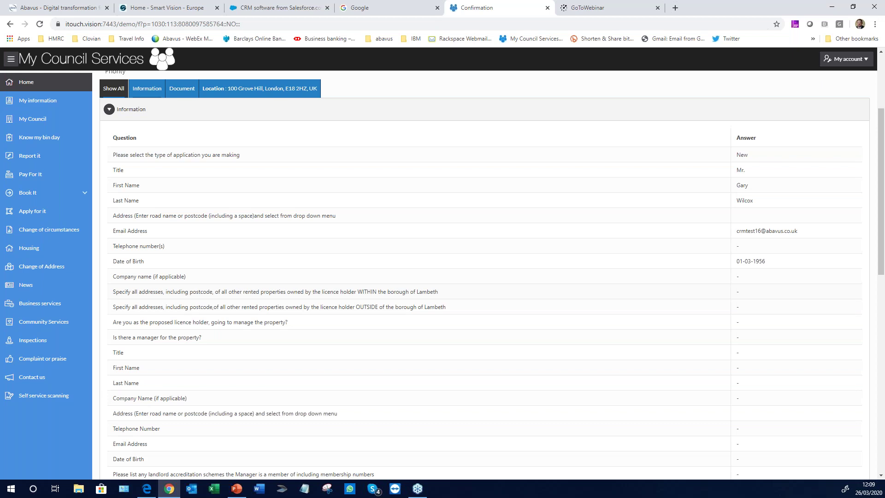
{"action": "scroll", "coordinate": [573, 306], "scroll_direction": "up", "scroll_amount": 3}
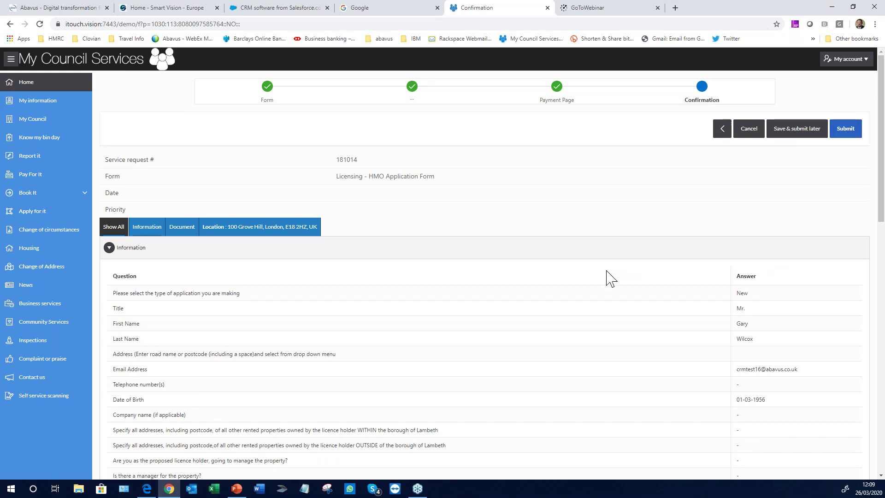
{"action": "scroll", "coordinate": [611, 278], "scroll_direction": "down", "scroll_amount": 10}
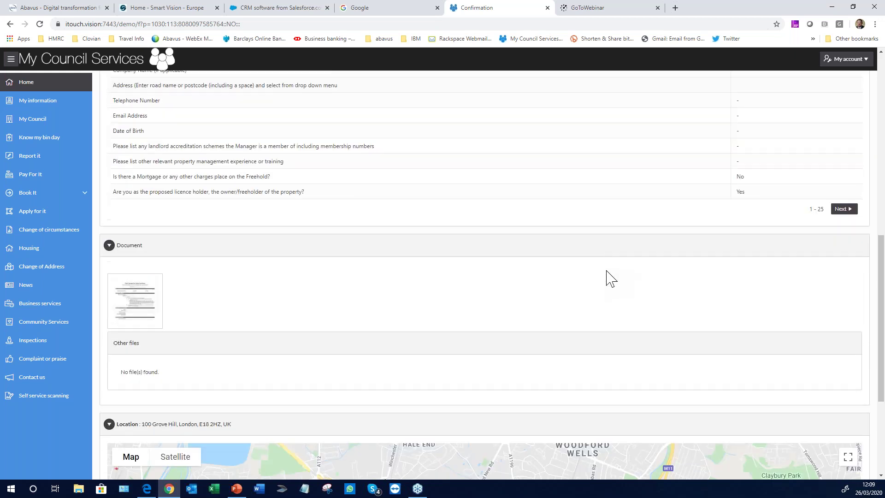
{"action": "scroll", "coordinate": [579, 317], "scroll_direction": "down", "scroll_amount": 4}
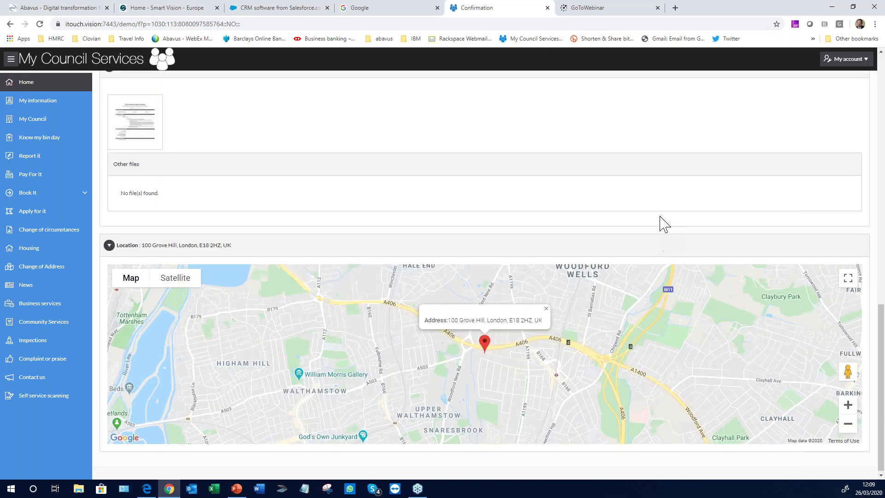
{"action": "scroll", "coordinate": [664, 225], "scroll_direction": "up", "scroll_amount": 15}
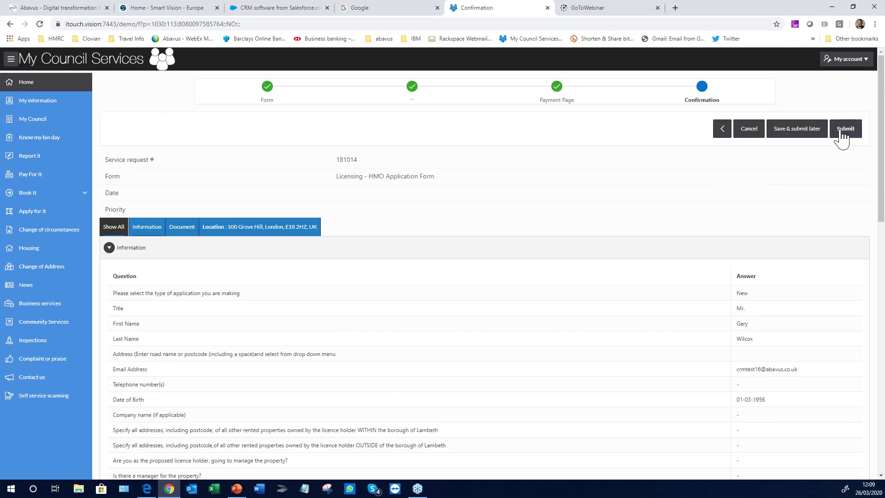
{"action": "left_click", "coordinate": [845, 129]}
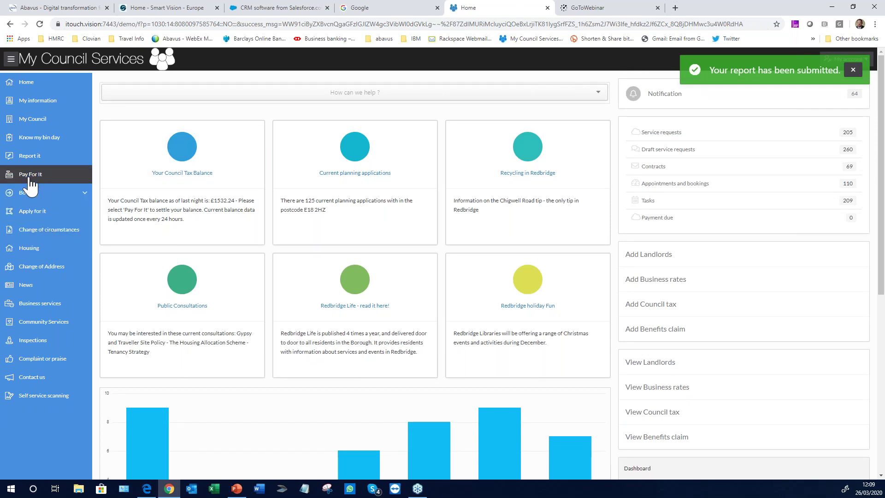
Browse the Apply for services list, return Home, and open the service request list
{"action": "left_click", "coordinate": [33, 215]}
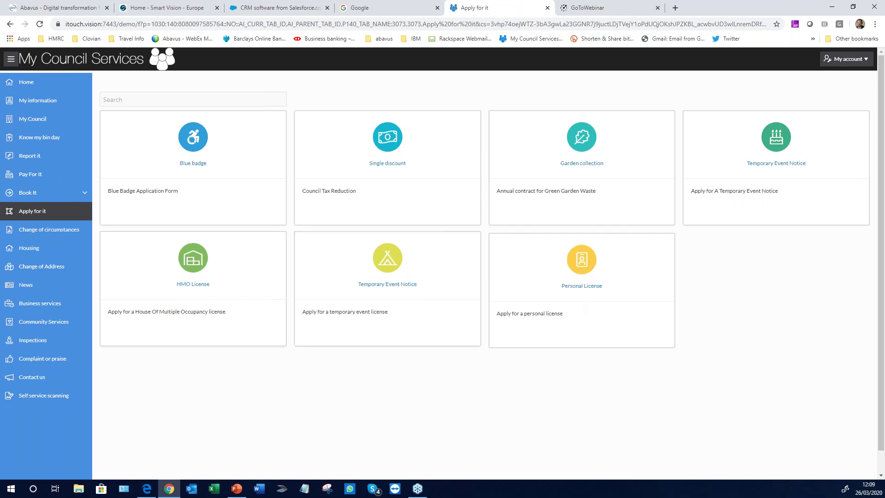
{"action": "left_click", "coordinate": [9, 84]}
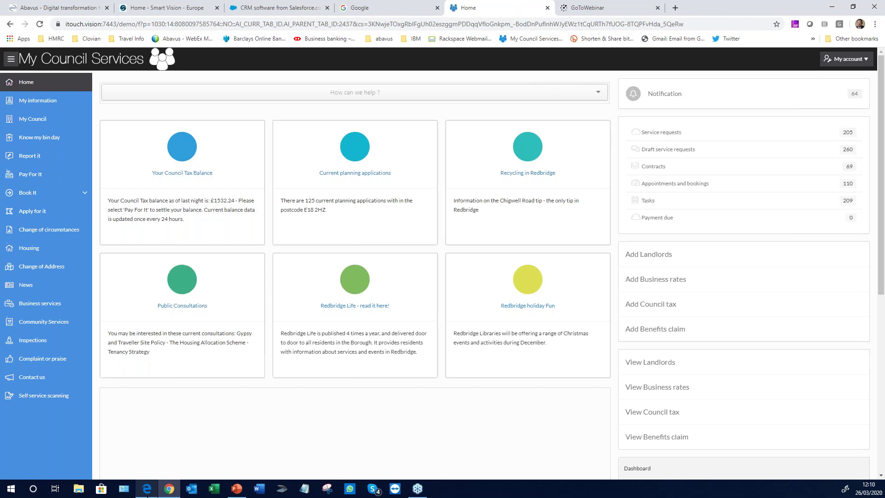
{"action": "mouse_move", "coordinate": [146, 492]}
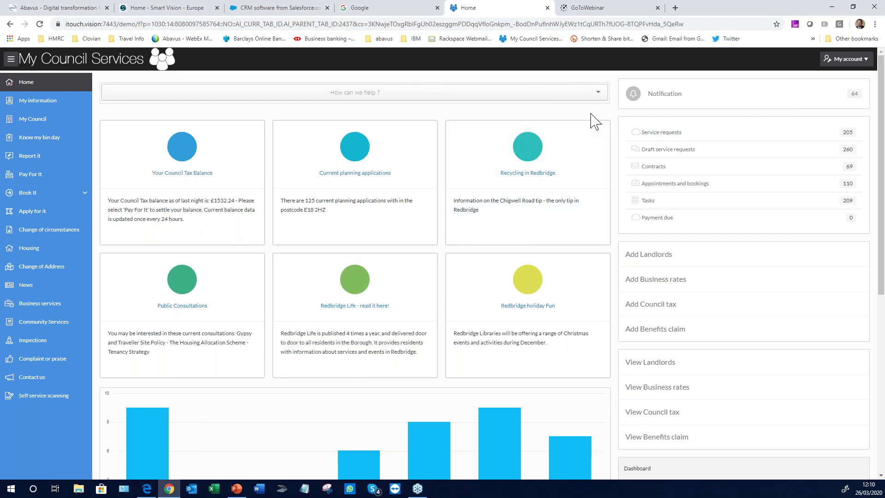
{"action": "left_click", "coordinate": [654, 138]}
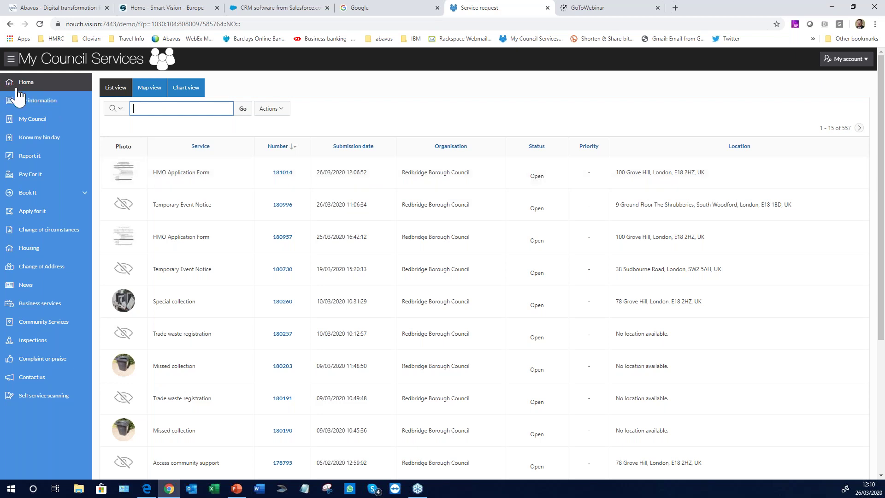
Return to the home dashboard and switch to the back-office login page in Edge
{"action": "left_click", "coordinate": [18, 89]}
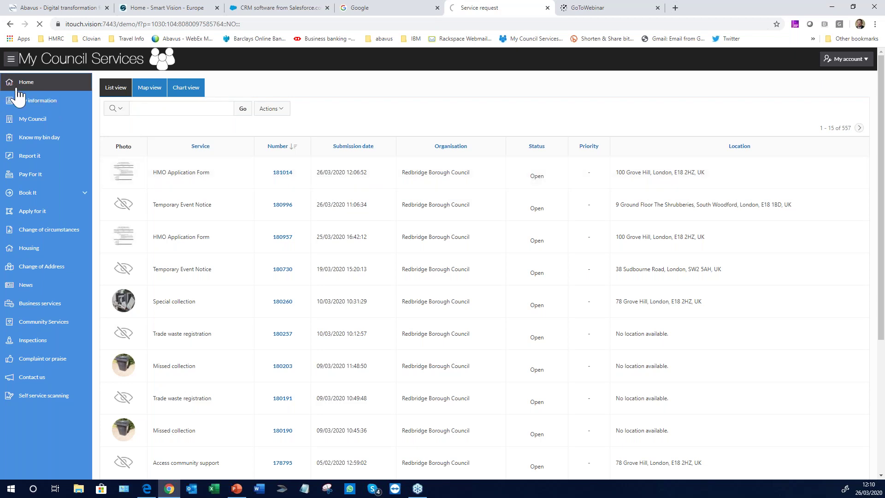
{"action": "left_click", "coordinate": [147, 490]}
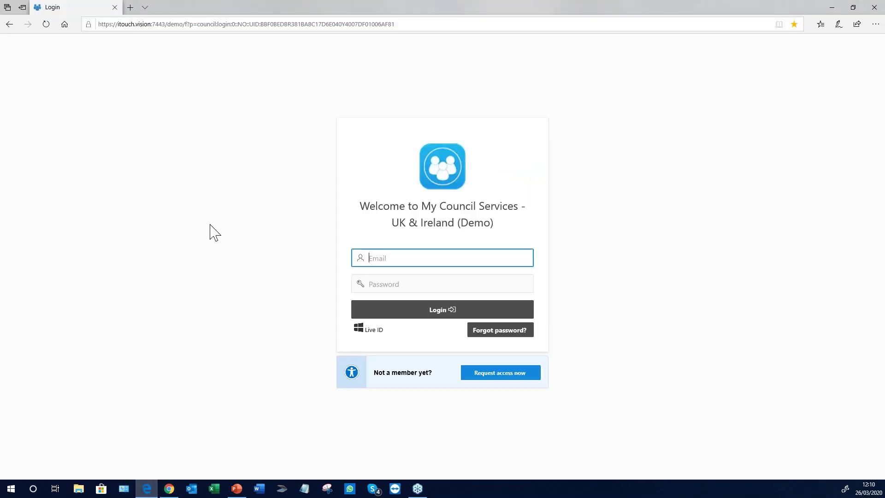
Log into the back office with the staff email and password, then continue to the client's service list
{"action": "left_click", "coordinate": [46, 24]}
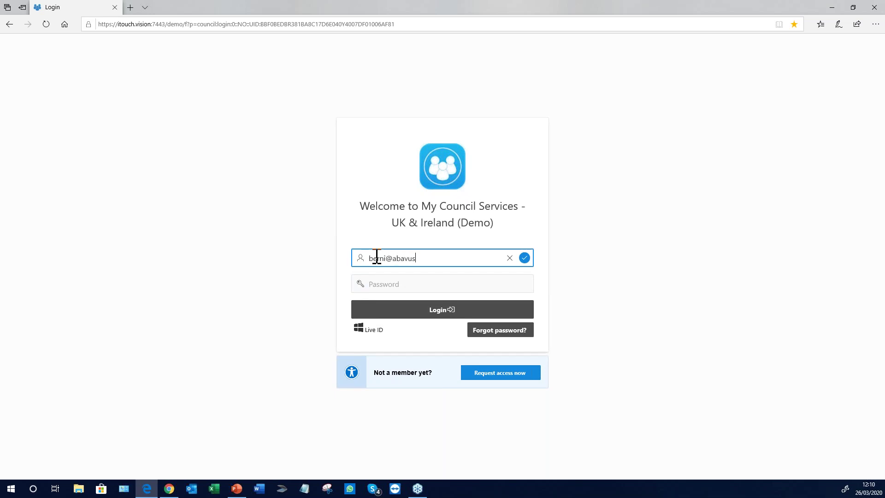
{"action": "left_click", "coordinate": [383, 285]}
{"action": "type", "text": "********"}
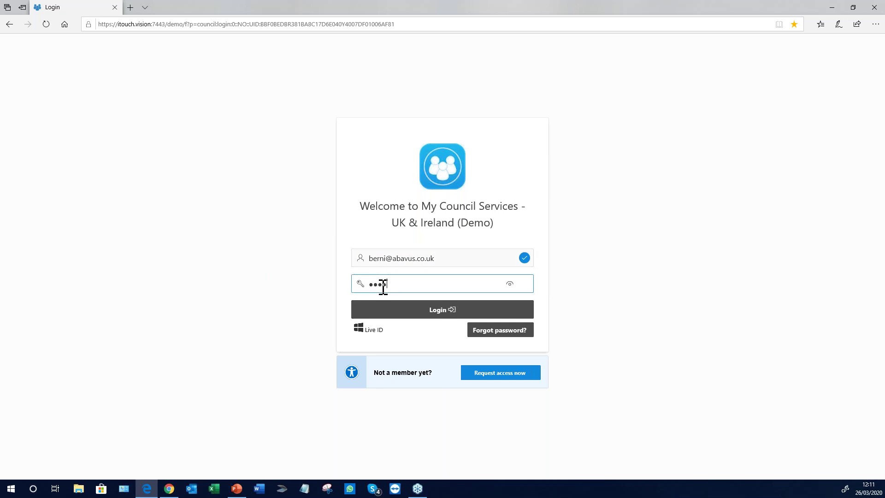
{"action": "type", "text": "**"}
{"action": "left_click", "coordinate": [447, 316]}
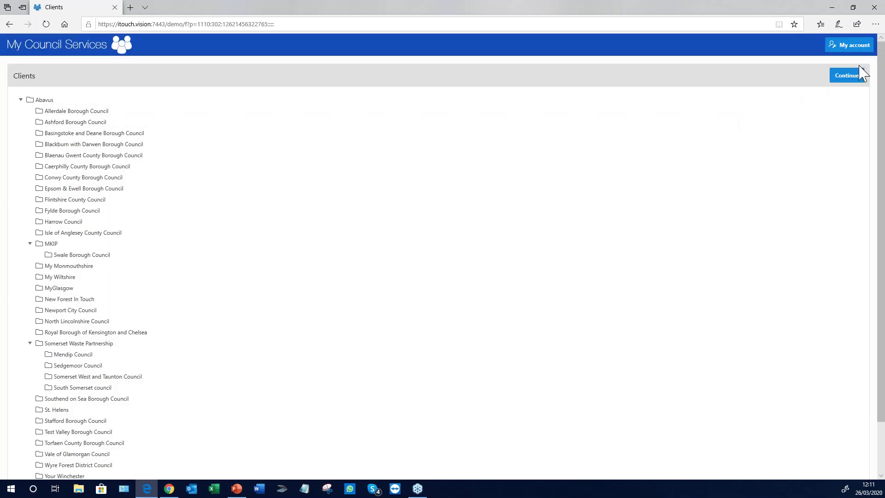
{"action": "left_click", "coordinate": [854, 80]}
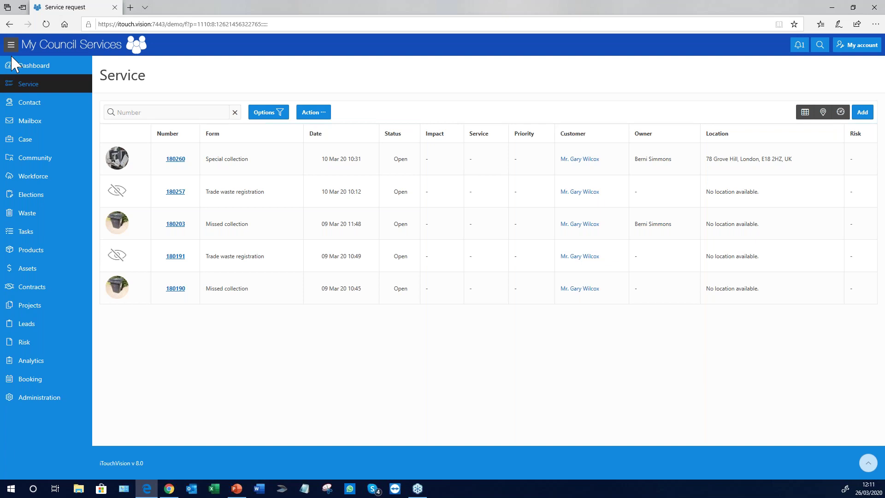
Filter the service requests to the Licensing catalogue for 25-FEB-2020 to 26-MAR-2020
{"action": "left_click", "coordinate": [267, 112]}
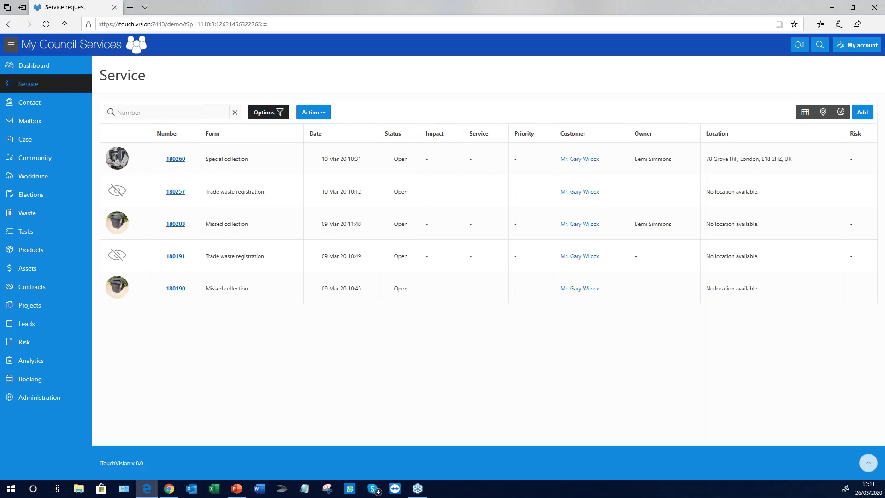
{"action": "left_click", "coordinate": [381, 206]}
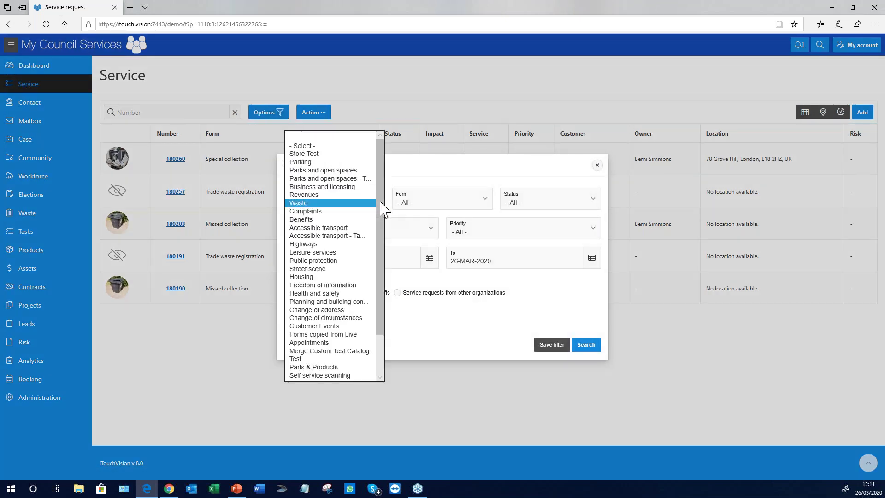
{"action": "scroll", "coordinate": [312, 261], "scroll_direction": "down", "scroll_amount": 2}
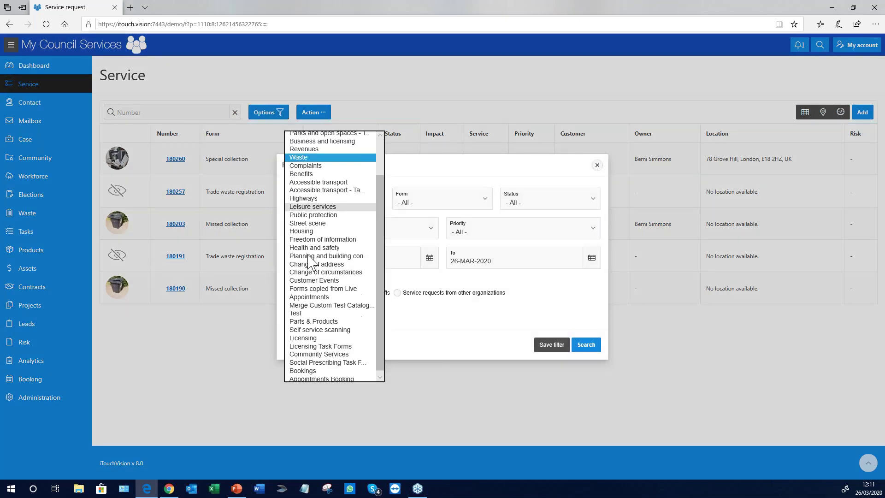
{"action": "left_click", "coordinate": [309, 334]}
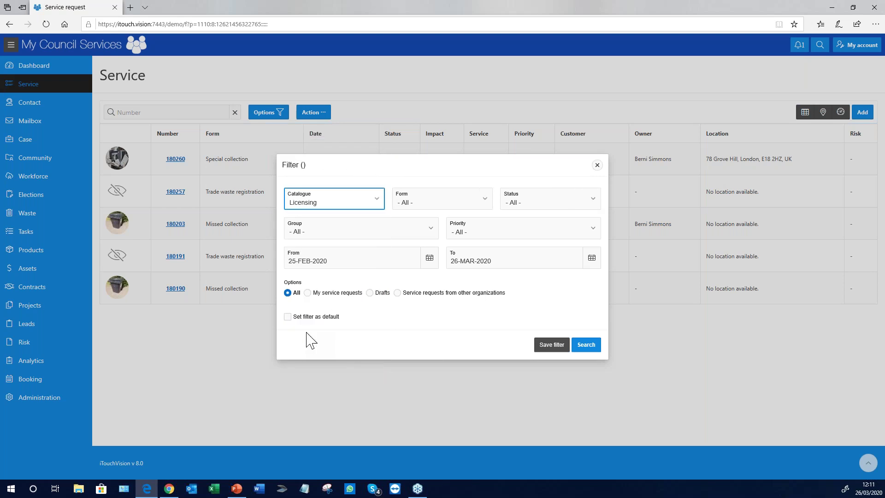
{"action": "left_click", "coordinate": [587, 346]}
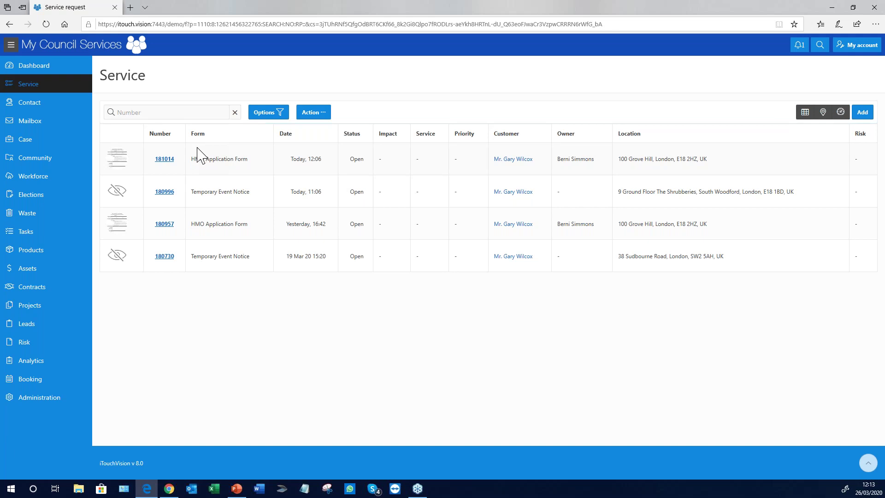
Open HMO Application Form request 181014 from the filtered Licensing list
{"action": "left_click", "coordinate": [164, 159]}
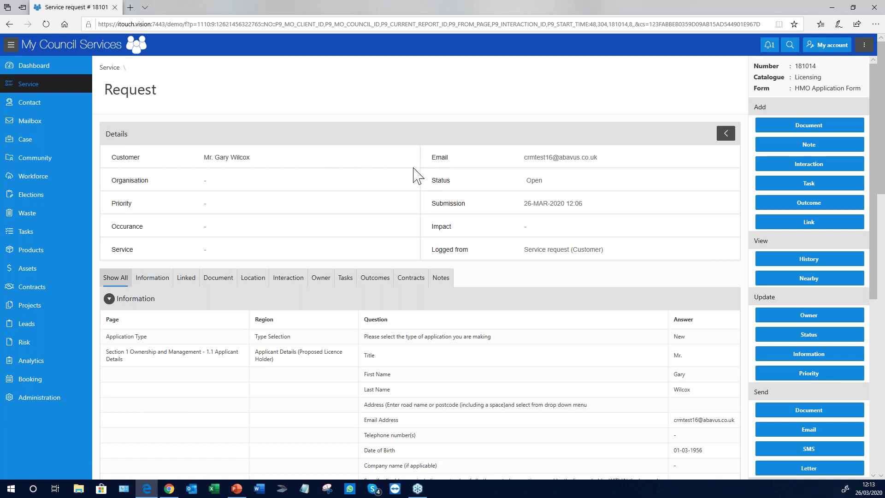
Review request 181014's submitted answers and open the attached Safety Certificate image full-size
{"action": "scroll", "coordinate": [332, 253], "scroll_direction": "down", "scroll_amount": 3}
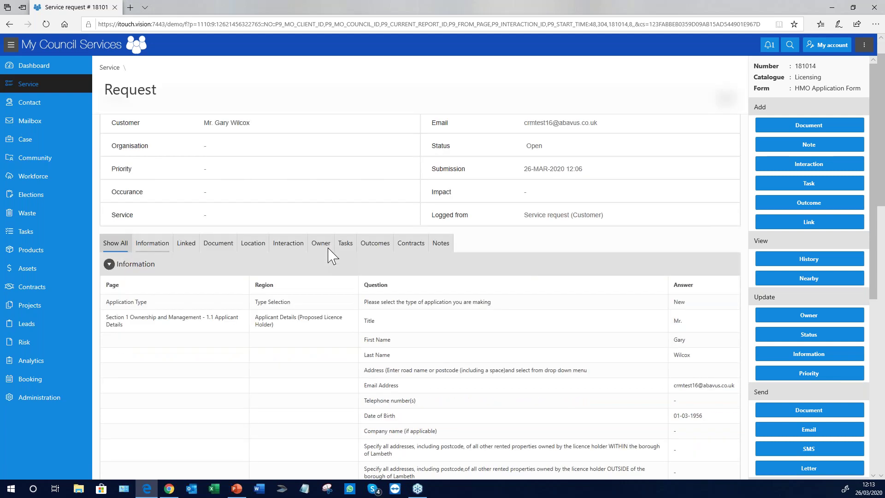
{"action": "scroll", "coordinate": [443, 272], "scroll_direction": "down", "scroll_amount": 4}
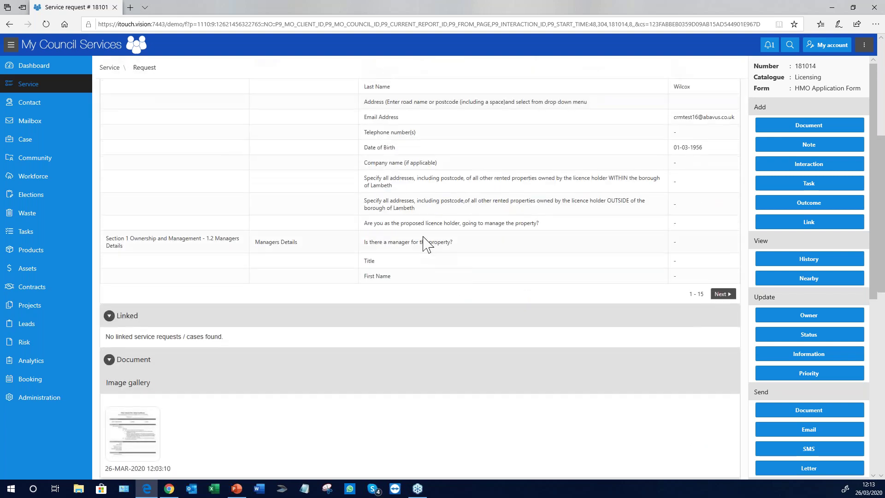
{"action": "scroll", "coordinate": [424, 237], "scroll_direction": "up", "scroll_amount": 4}
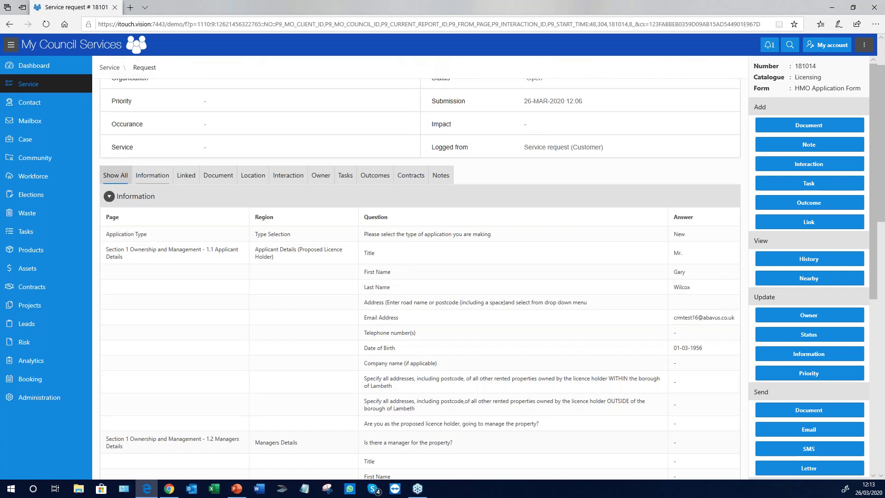
{"action": "scroll", "coordinate": [456, 307], "scroll_direction": "down", "scroll_amount": 2}
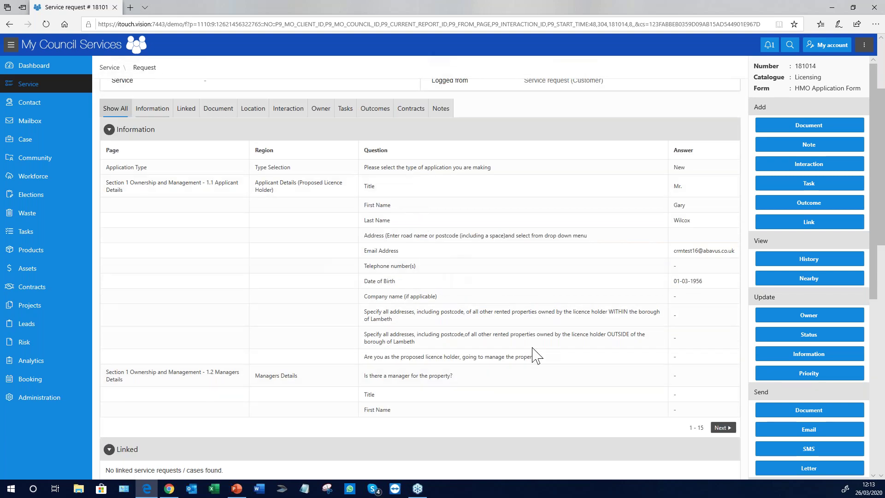
{"action": "scroll", "coordinate": [425, 228], "scroll_direction": "down", "scroll_amount": 3}
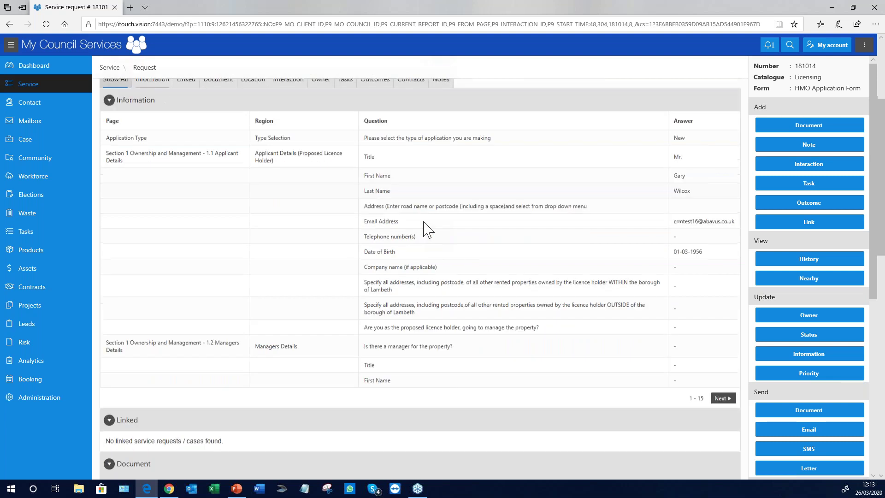
{"action": "scroll", "coordinate": [423, 229], "scroll_direction": "down", "scroll_amount": 5}
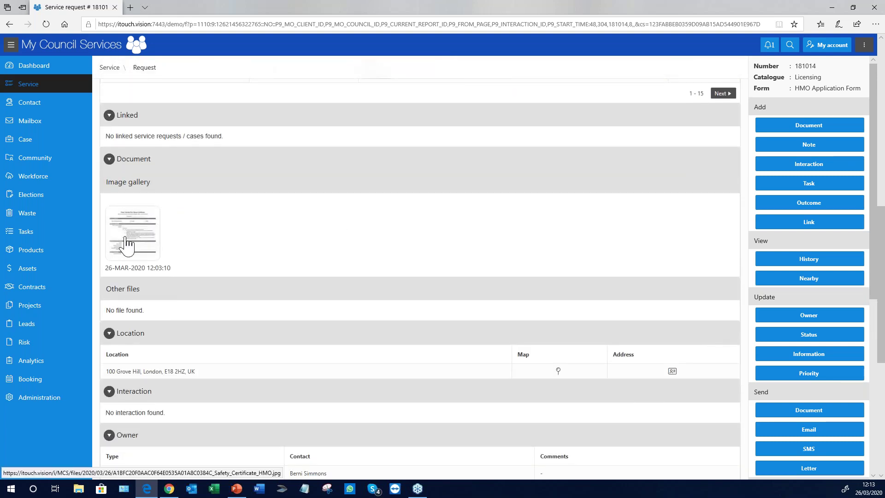
{"action": "left_click", "coordinate": [126, 245]}
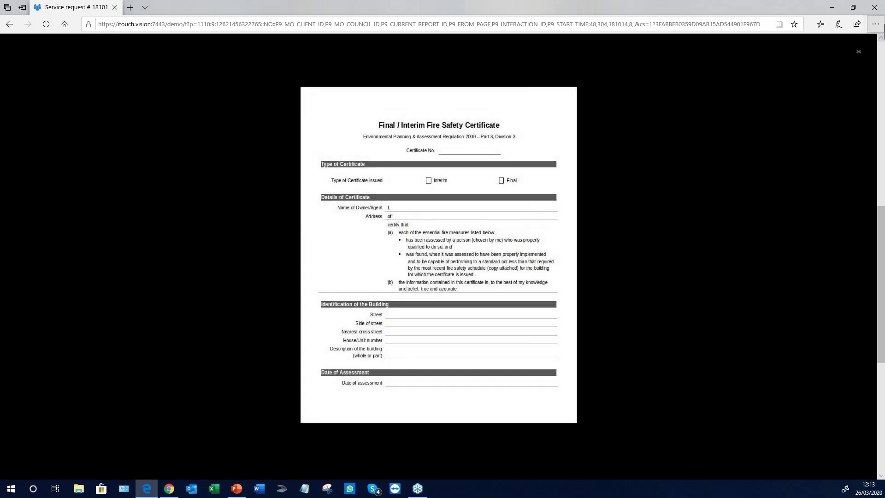
Close the certificate preview and scroll down to the open Housing Inspection task
{"action": "left_click", "coordinate": [860, 52]}
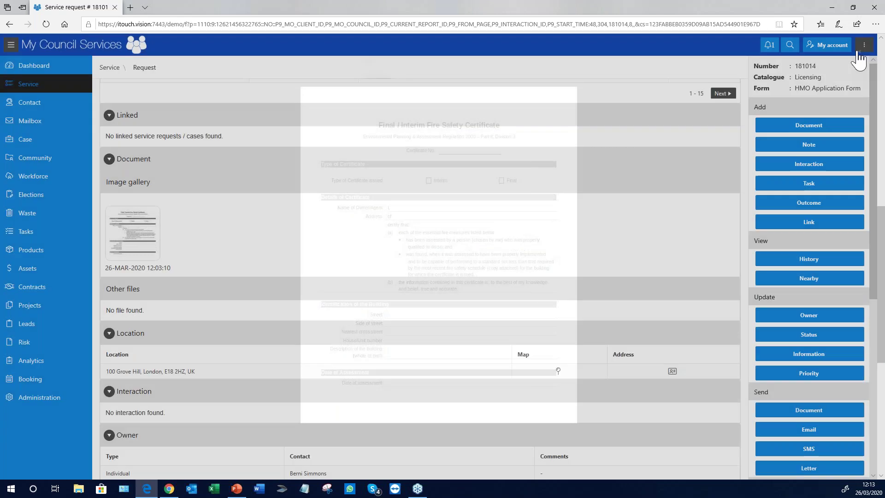
{"action": "scroll", "coordinate": [304, 242], "scroll_direction": "down", "scroll_amount": 2}
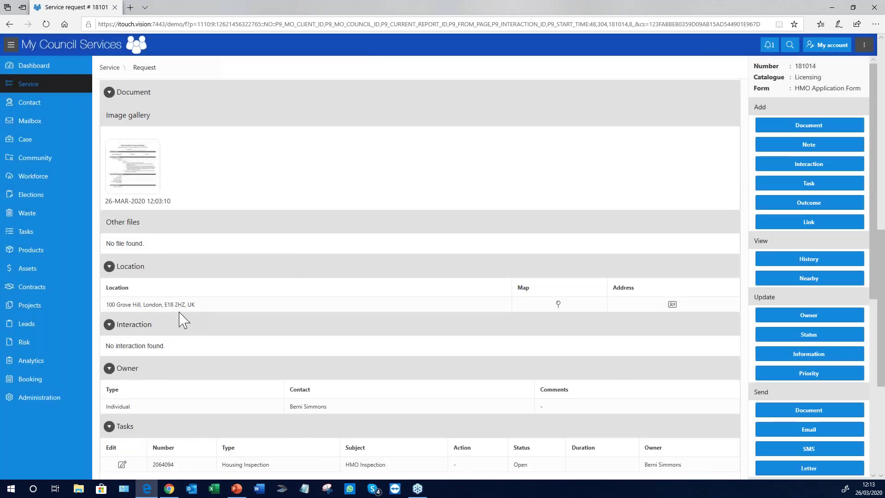
{"action": "scroll", "coordinate": [221, 305], "scroll_direction": "down", "scroll_amount": 6}
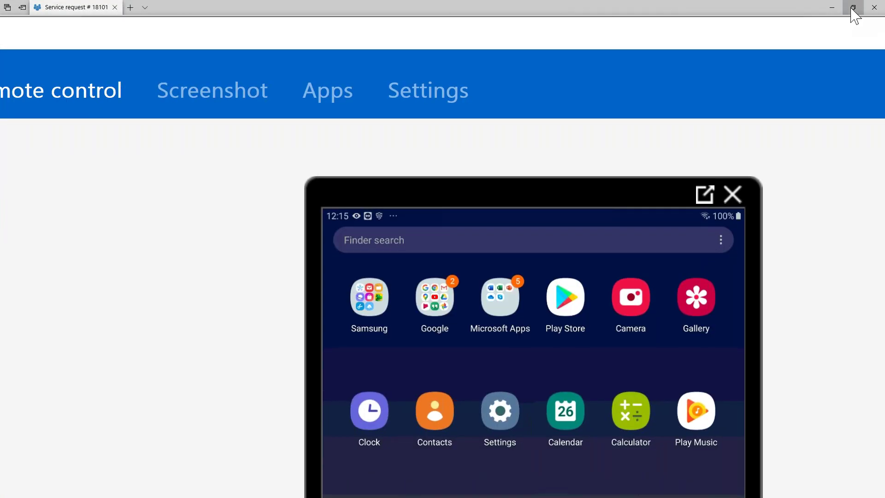
Resize the browser and bring the tablet remote-control session to full screen
{"action": "left_click", "coordinate": [853, 7]}
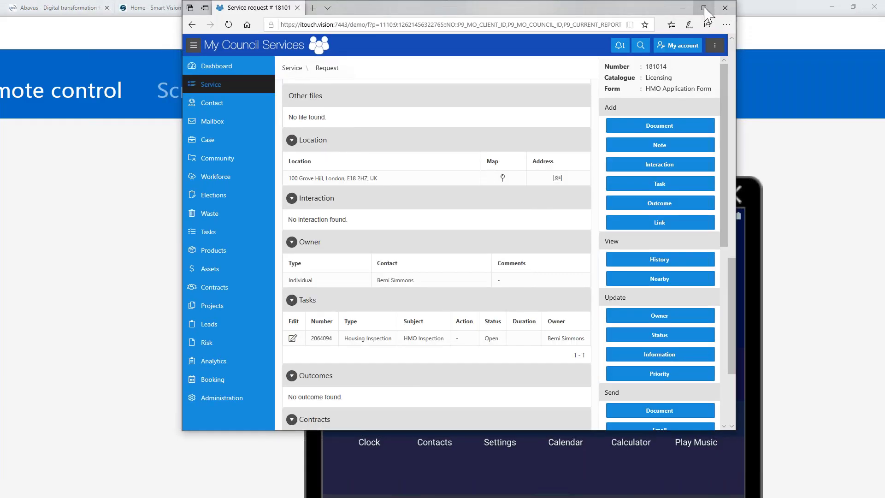
{"action": "left_click", "coordinate": [704, 7]}
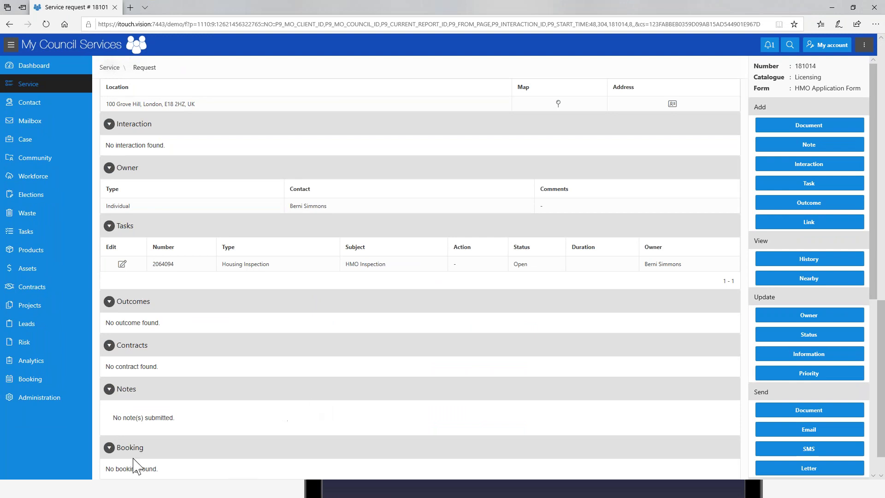
{"action": "left_click", "coordinate": [851, 8]}
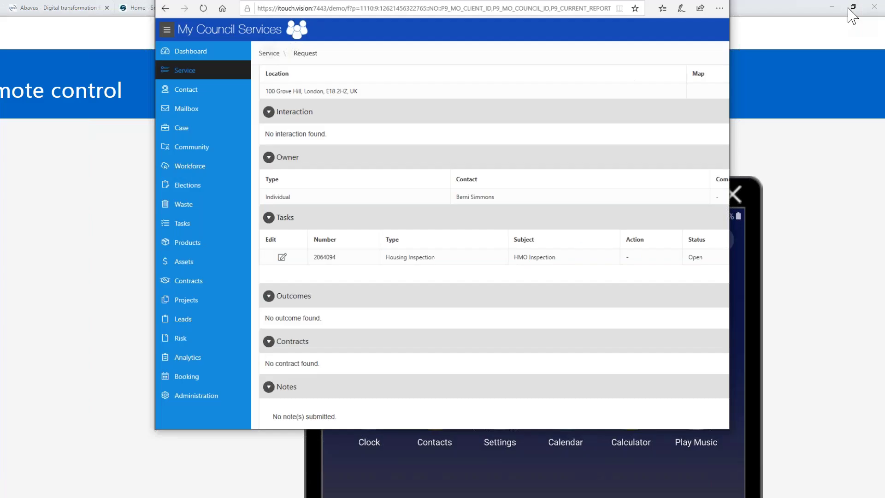
{"action": "left_click", "coordinate": [801, 187]}
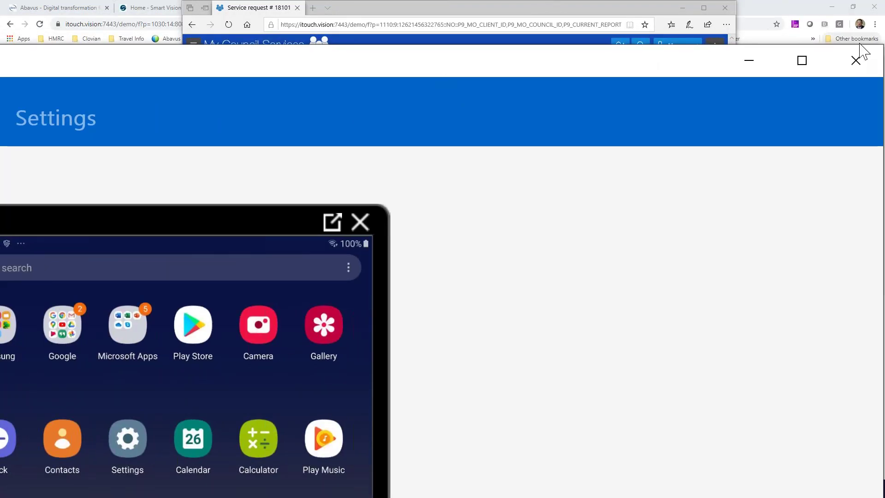
{"action": "left_click_drag", "start_coordinate": [695, 45], "coordinate": [674, 178]}
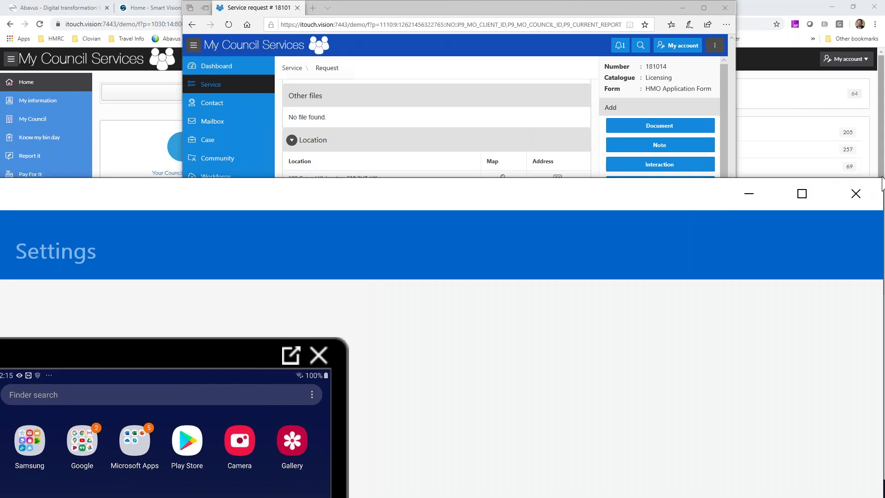
{"action": "left_click", "coordinate": [802, 194]}
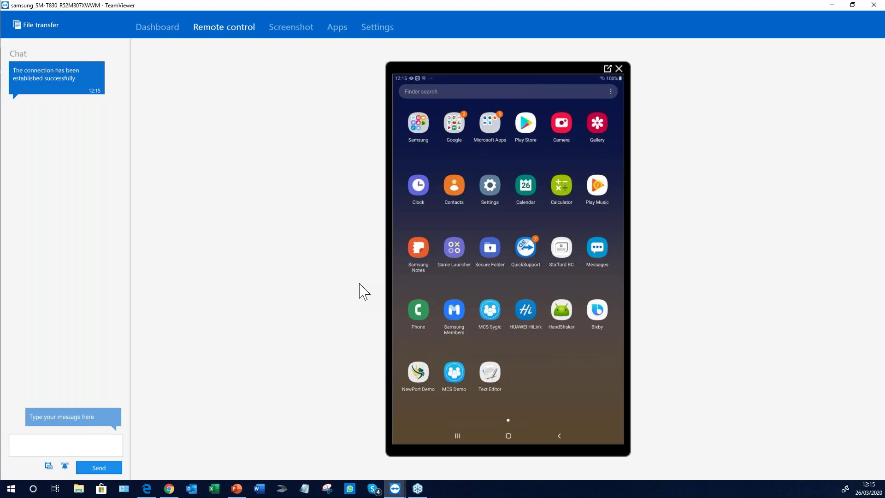
In the tablet's MCS Demo app, open Mobile Worker request 181014 and view its Tasks section
{"action": "left_click", "coordinate": [454, 372]}
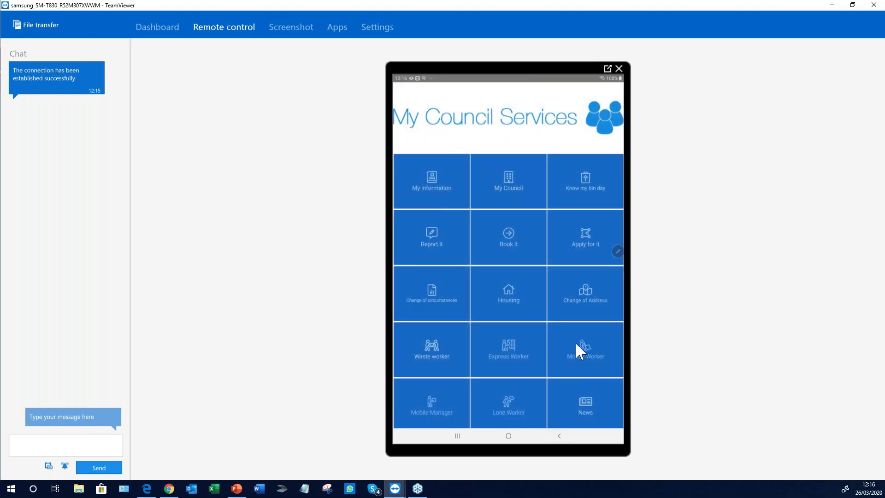
{"action": "left_click", "coordinate": [551, 350]}
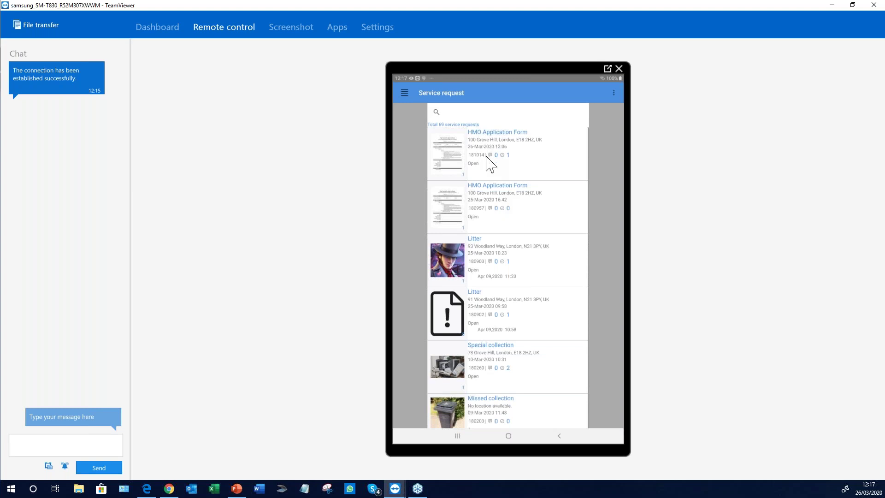
{"action": "left_click", "coordinate": [490, 165]}
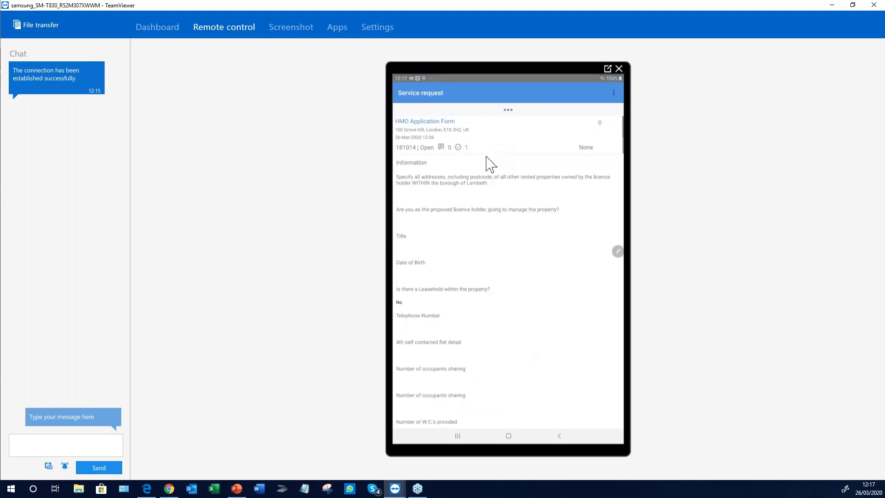
{"action": "scroll", "coordinate": [490, 164], "scroll_direction": "down", "scroll_amount": 5}
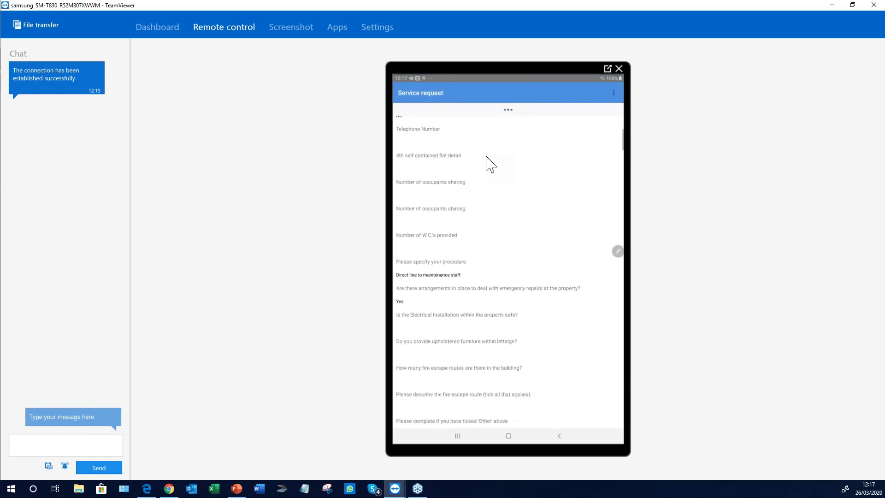
{"action": "scroll", "coordinate": [490, 164], "scroll_direction": "up", "scroll_amount": 5}
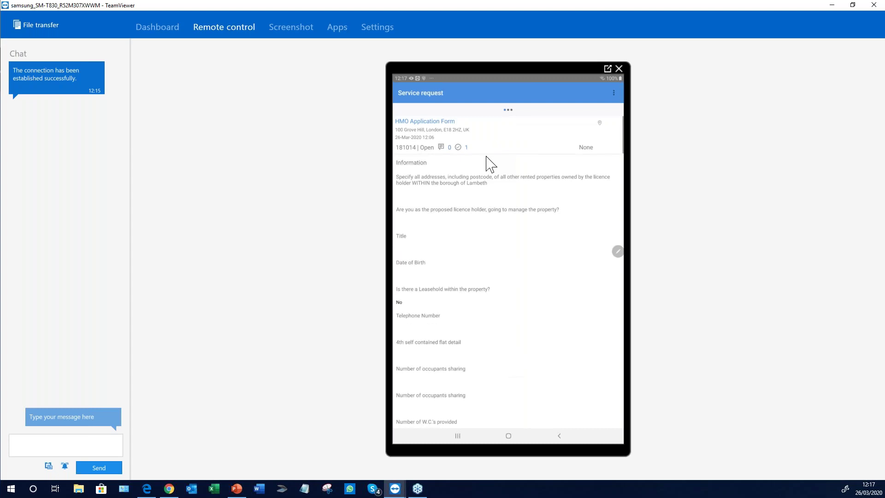
{"action": "scroll", "coordinate": [491, 164], "scroll_direction": "down", "scroll_amount": 10}
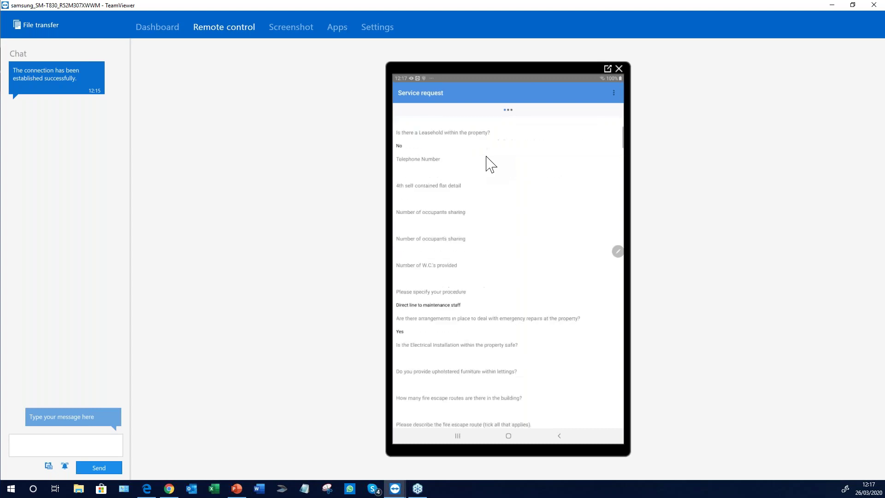
{"action": "scroll", "coordinate": [490, 164], "scroll_direction": "up", "scroll_amount": 10}
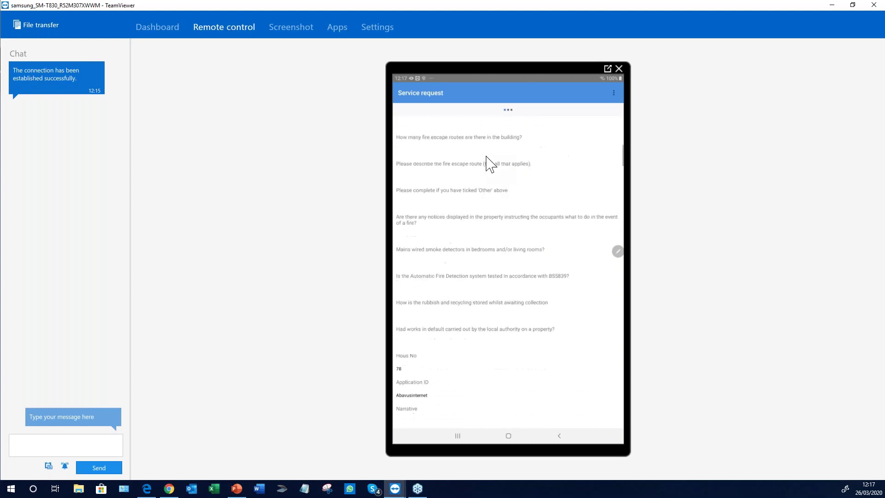
{"action": "scroll", "coordinate": [490, 164], "scroll_direction": "right", "scroll_amount": 3}
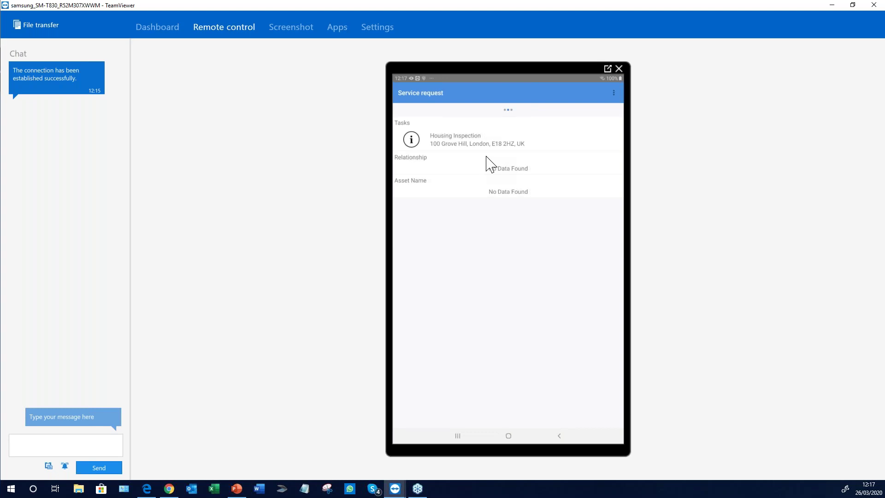
{"action": "scroll", "coordinate": [491, 164], "scroll_direction": "right", "scroll_amount": 3}
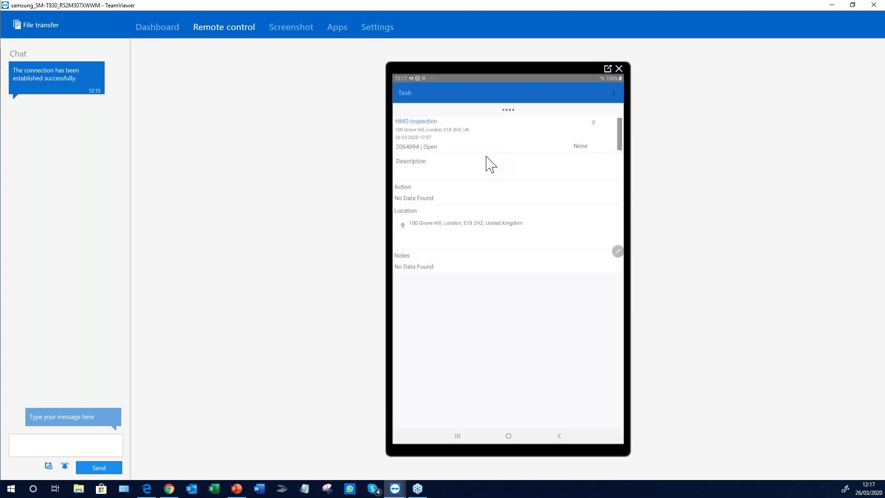
Open the HMO Inspection form from the tablet's Task screen to reach Inspection Details
{"action": "scroll", "coordinate": [490, 164], "scroll_direction": "right", "scroll_amount": 3}
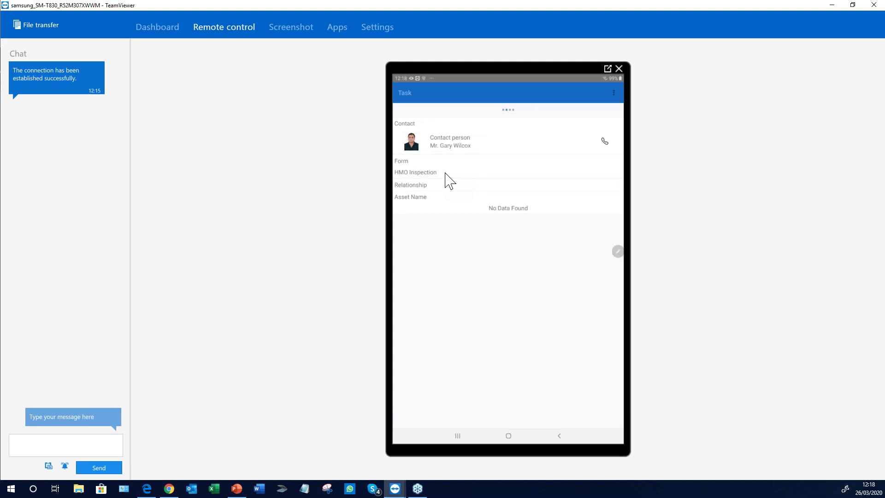
{"action": "left_click", "coordinate": [445, 175]}
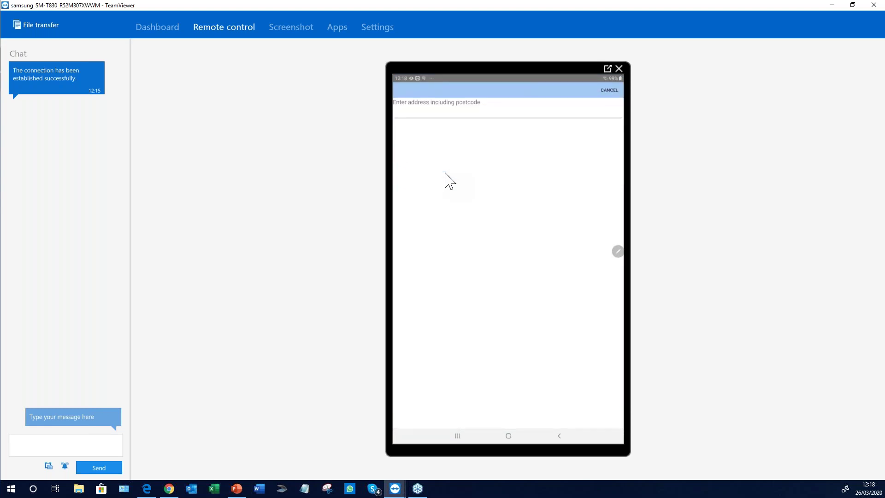
Enter postcode E18 2hz in the property address search, then switch back to the back-office request
{"action": "type", "text": "E18"}
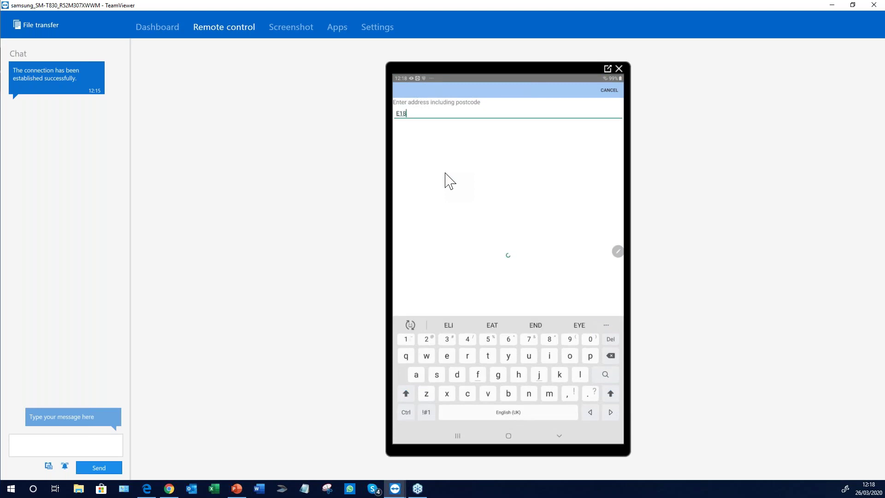
{"action": "type", "text": " 2hz"}
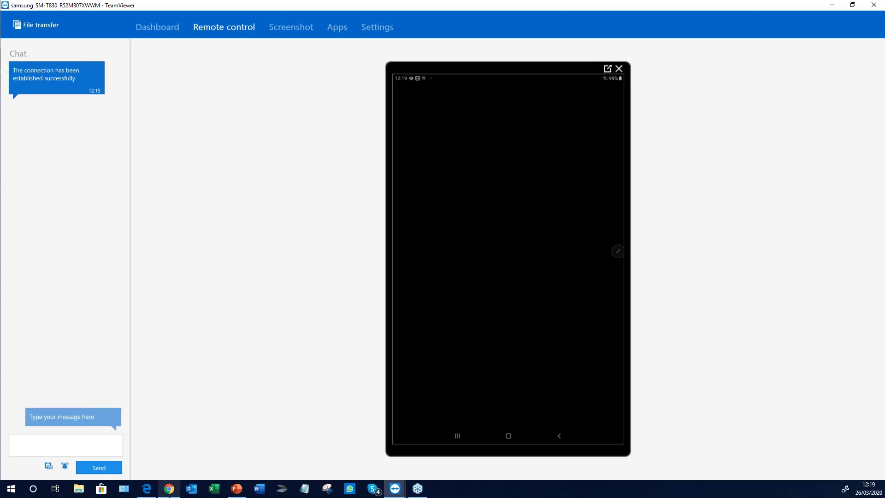
{"action": "left_click", "coordinate": [170, 493]}
Maximize the back-office window, review HMO Inspection task 2064094, and return to the Service list
{"action": "left_click", "coordinate": [148, 490]}
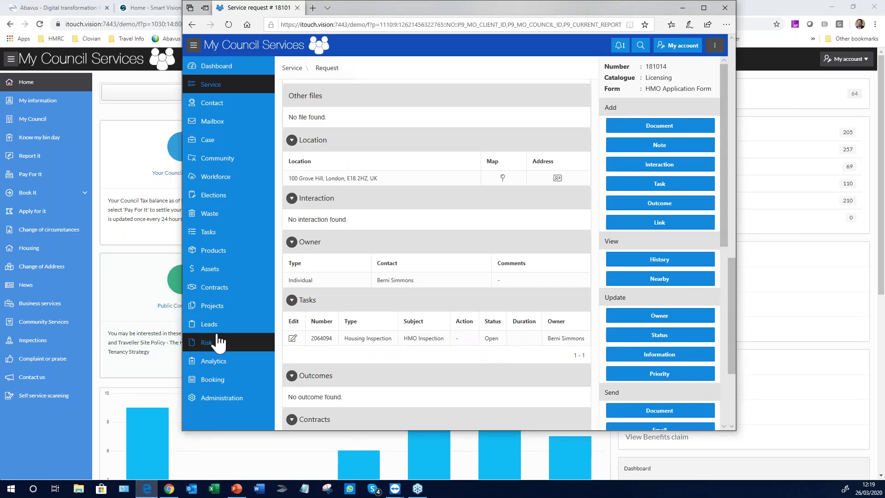
{"action": "left_click", "coordinate": [705, 8]}
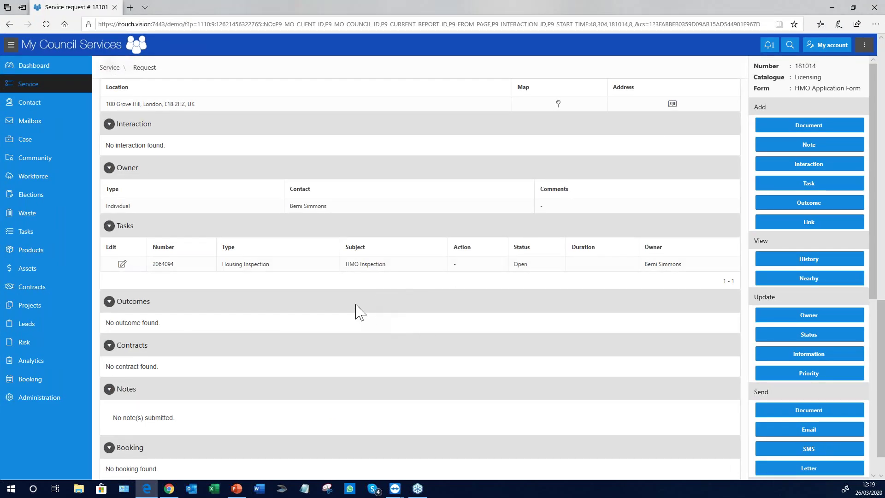
{"action": "scroll", "coordinate": [358, 313], "scroll_direction": "up", "scroll_amount": 2}
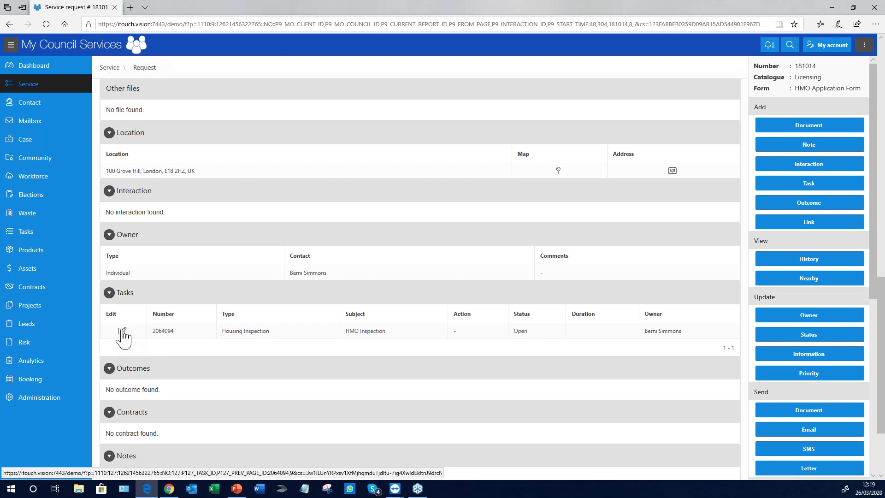
{"action": "left_click", "coordinate": [122, 331]}
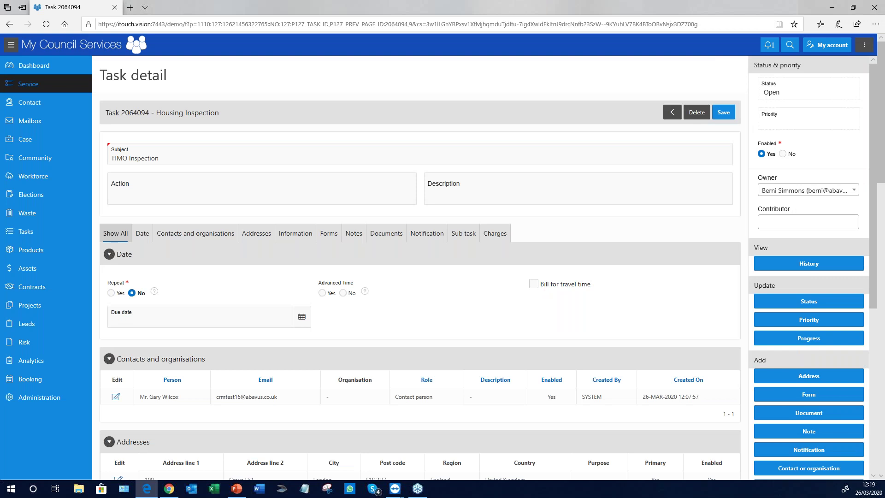
{"action": "scroll", "coordinate": [213, 324], "scroll_direction": "down", "scroll_amount": 3}
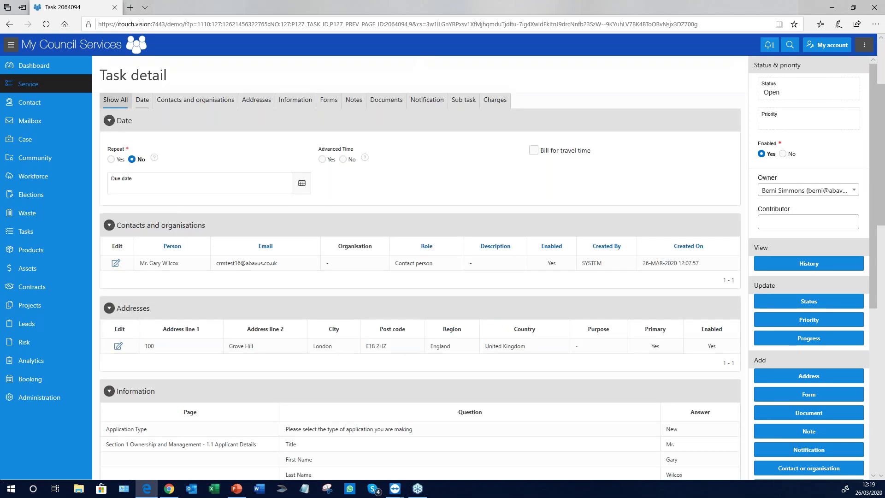
{"action": "scroll", "coordinate": [162, 198], "scroll_direction": "up", "scroll_amount": 3}
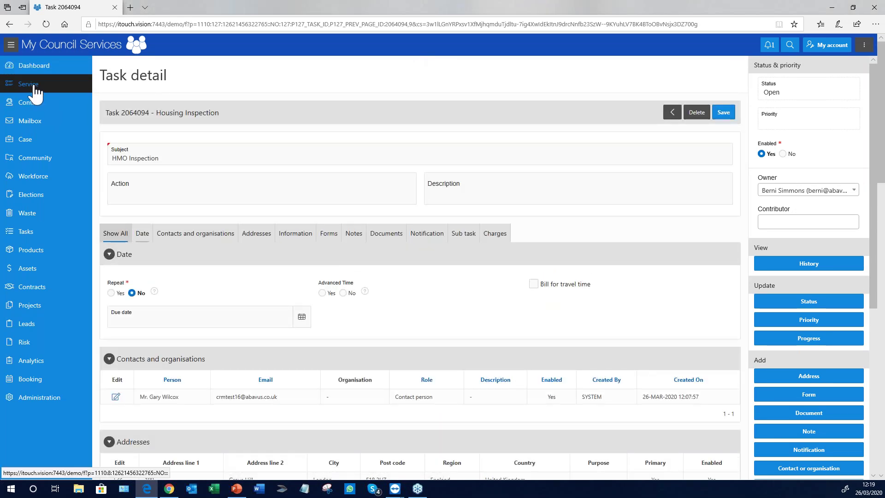
{"action": "left_click", "coordinate": [30, 120]}
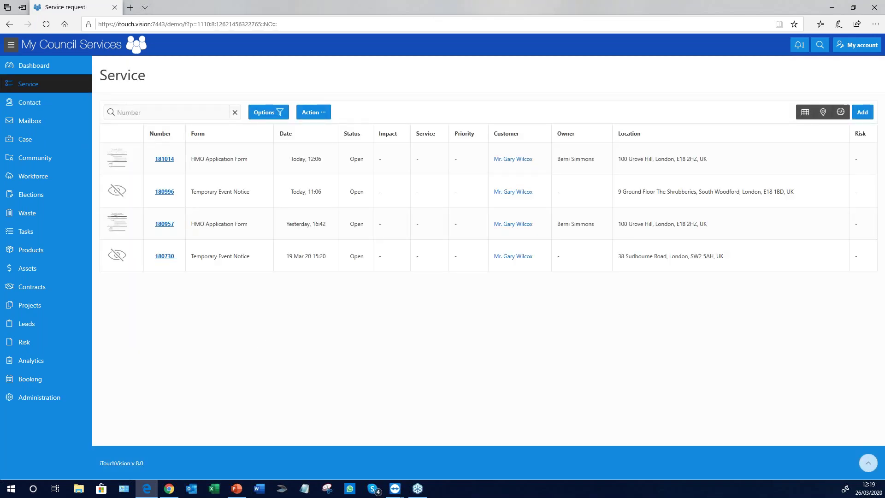
Try reopening request 181014, dismiss the resulting error, and close the browser
{"action": "left_click", "coordinate": [164, 159]}
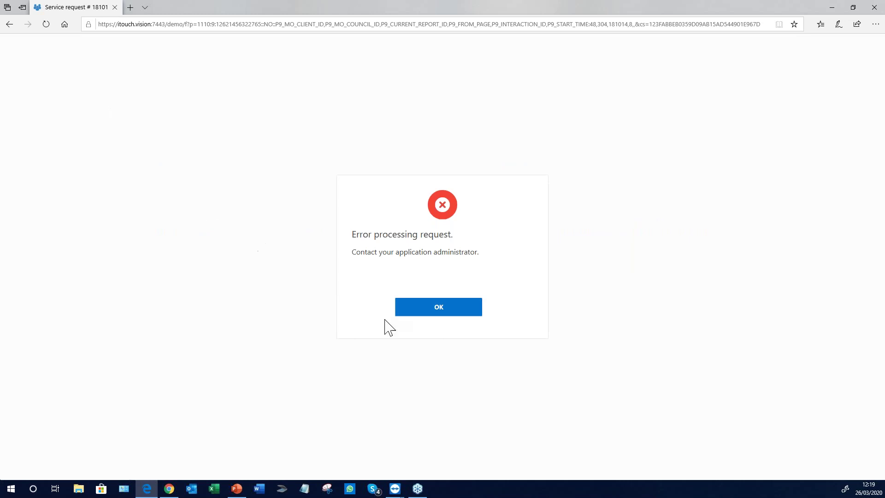
{"action": "left_click", "coordinate": [439, 309]}
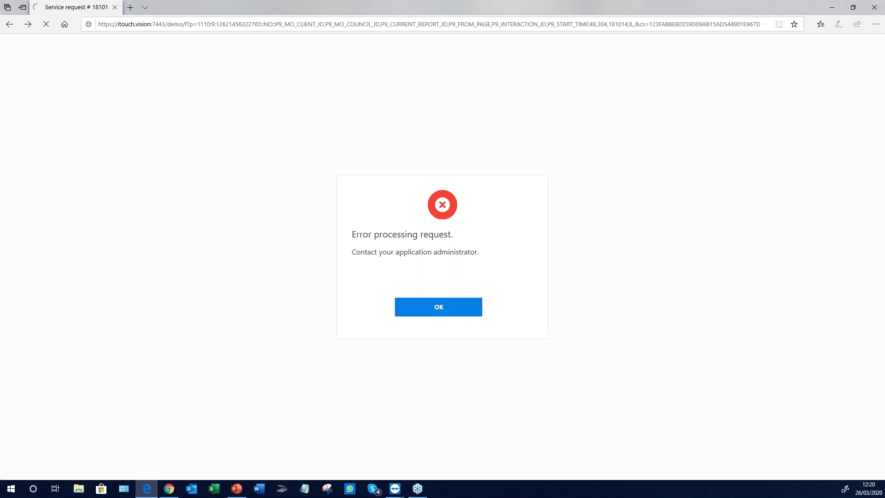
{"action": "left_click", "coordinate": [115, 7]}
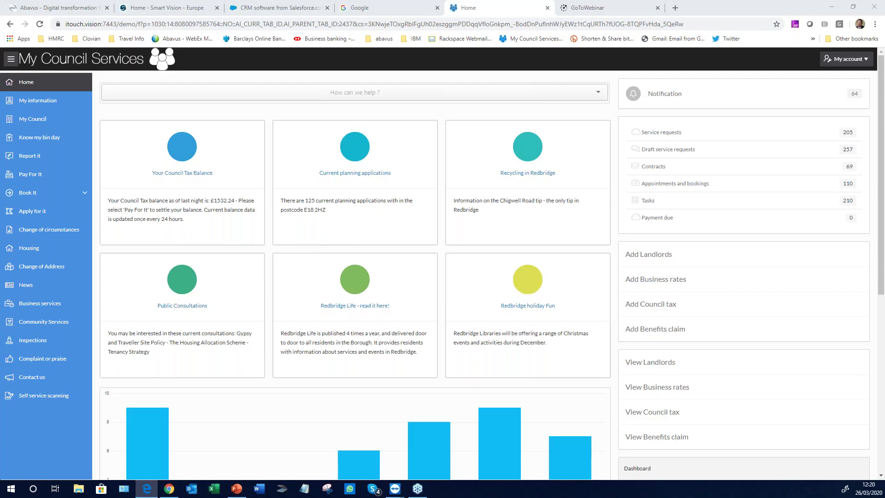
Open MCS Admin Portal v8 from Abavus Favorites and log in with the admin e-mail and password
{"action": "left_click", "coordinate": [147, 489]}
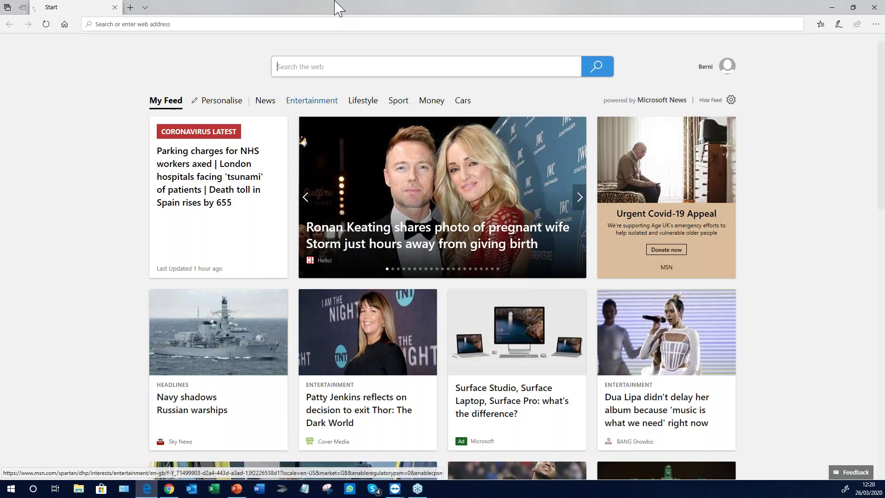
{"action": "left_click", "coordinate": [821, 25]}
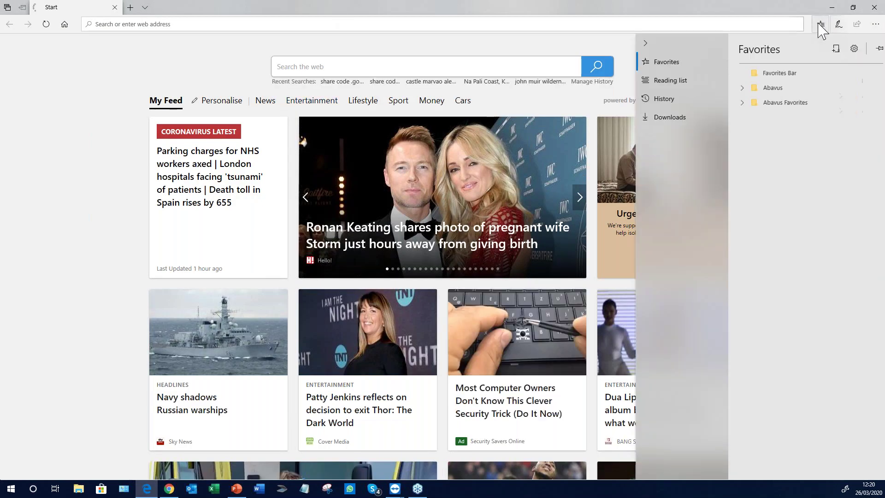
{"action": "left_click", "coordinate": [733, 100]}
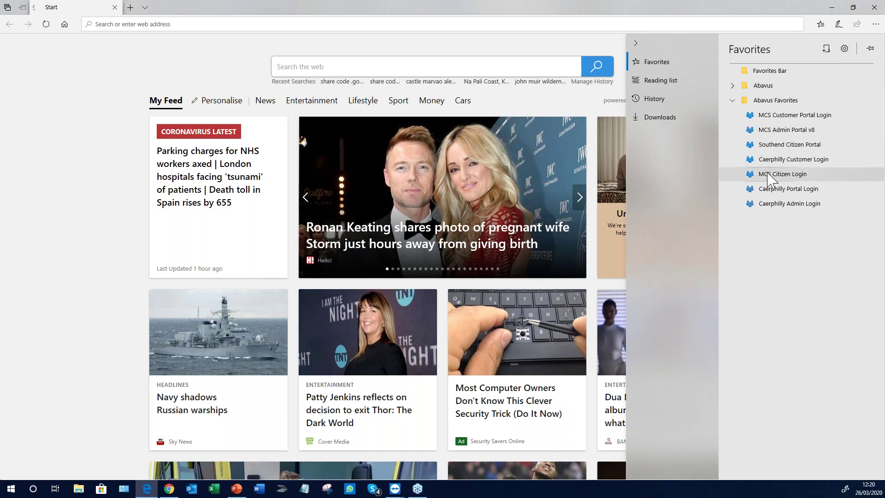
{"action": "left_click", "coordinate": [766, 131]}
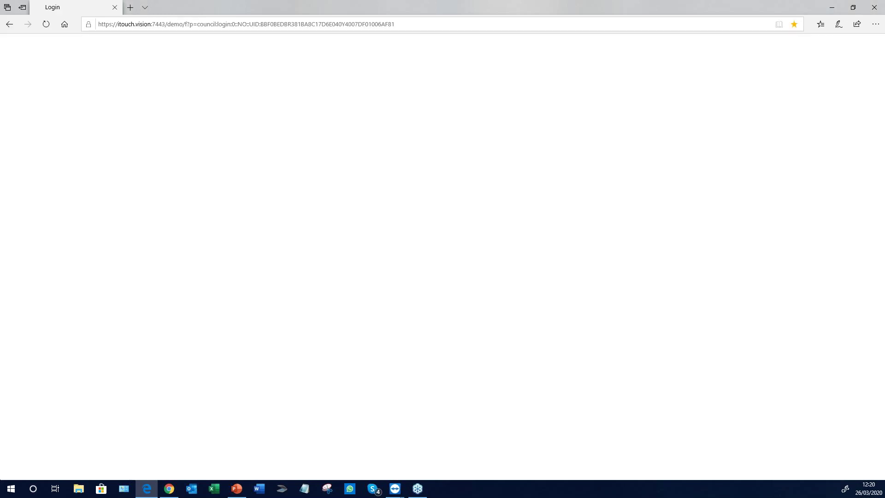
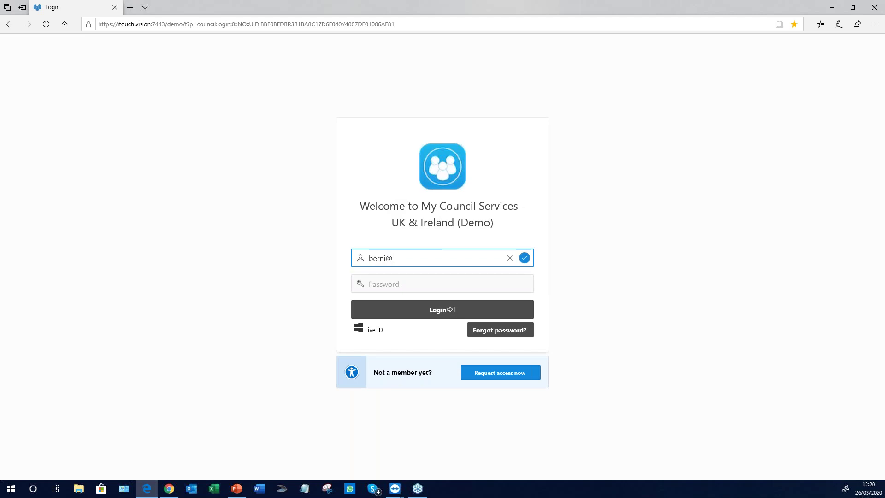
{"action": "left_click", "coordinate": [398, 284]}
{"action": "type", "text": "**********"}
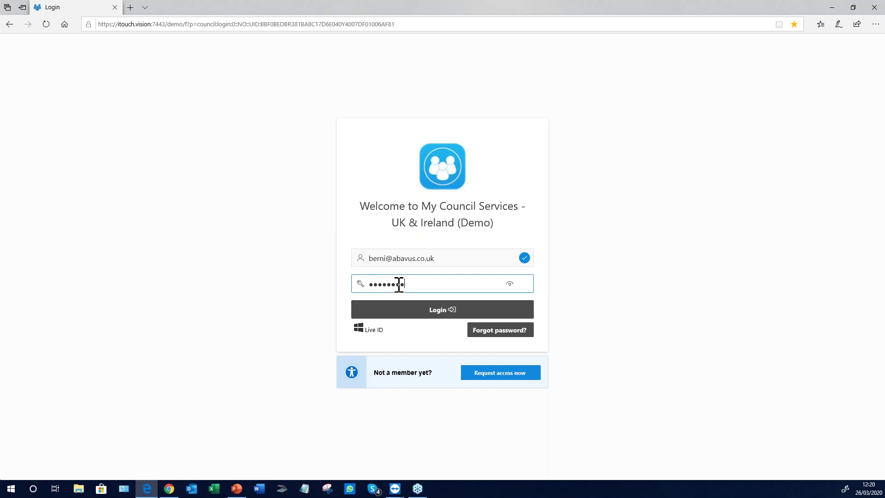
{"action": "left_click", "coordinate": [427, 312]}
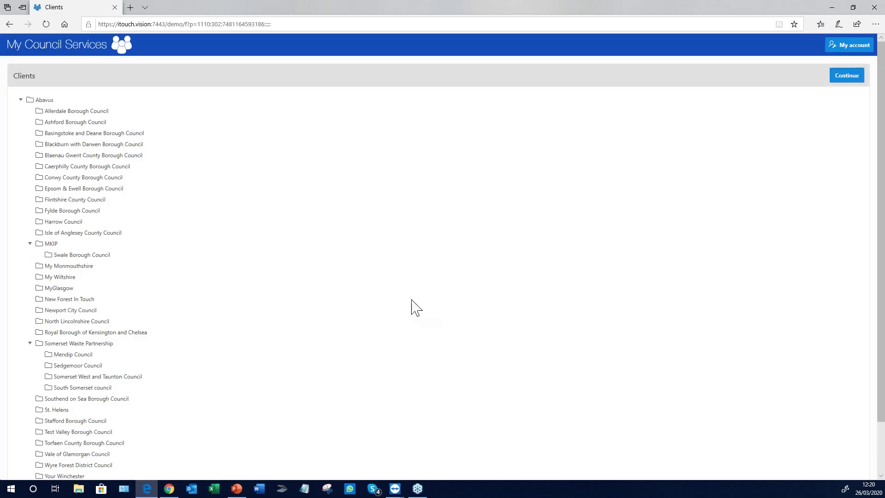
Continue into the back office, filter requests to the Licensing catalogue, and open request 181014
{"action": "left_click", "coordinate": [847, 75]}
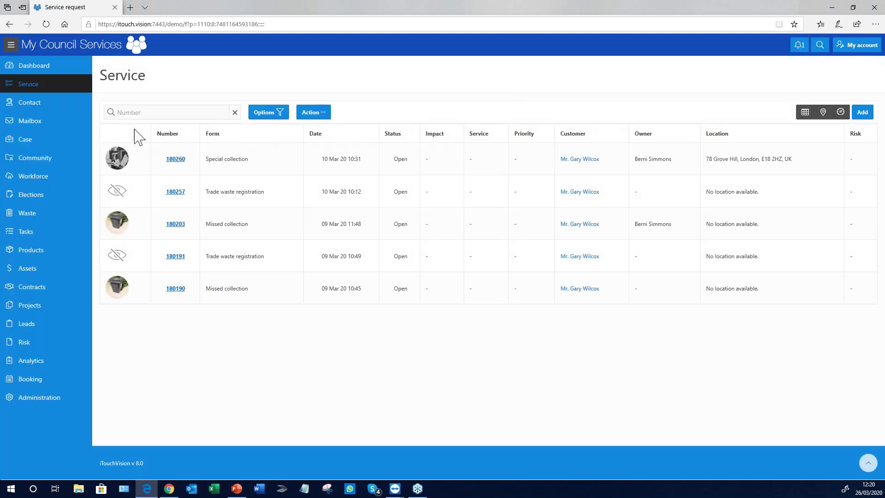
{"action": "left_click", "coordinate": [260, 116]}
{"action": "left_click", "coordinate": [320, 207]}
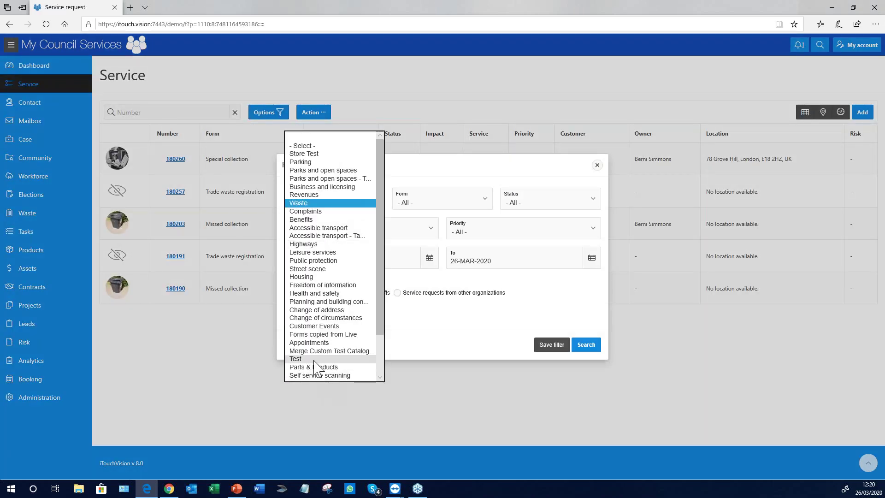
{"action": "scroll", "coordinate": [318, 328], "scroll_direction": "down", "scroll_amount": 5}
{"action": "left_click", "coordinate": [314, 333]}
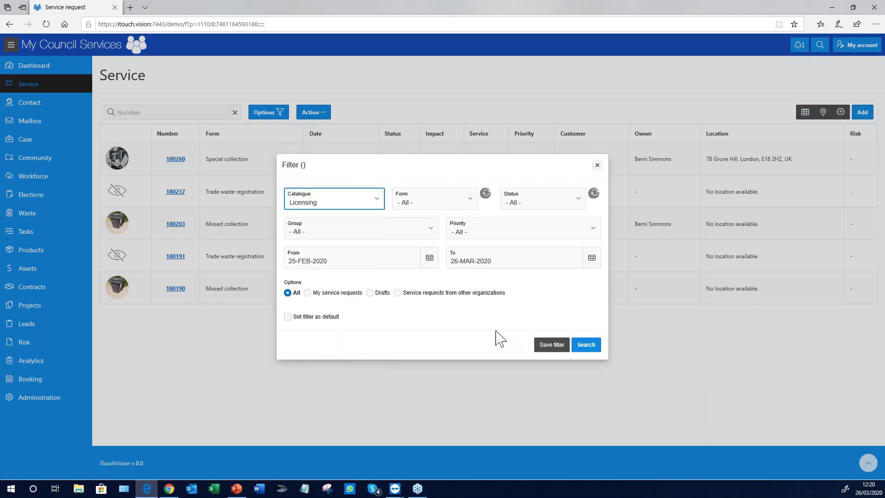
{"action": "left_click", "coordinate": [576, 345]}
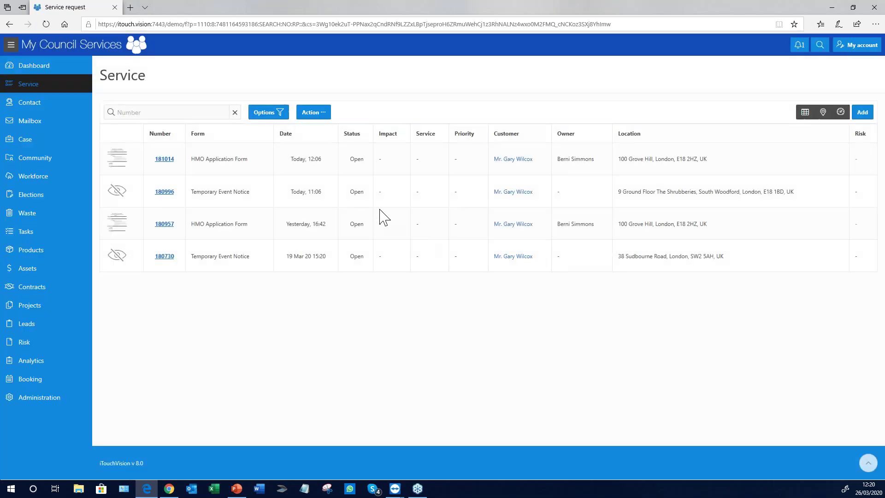
{"action": "left_click", "coordinate": [162, 159]}
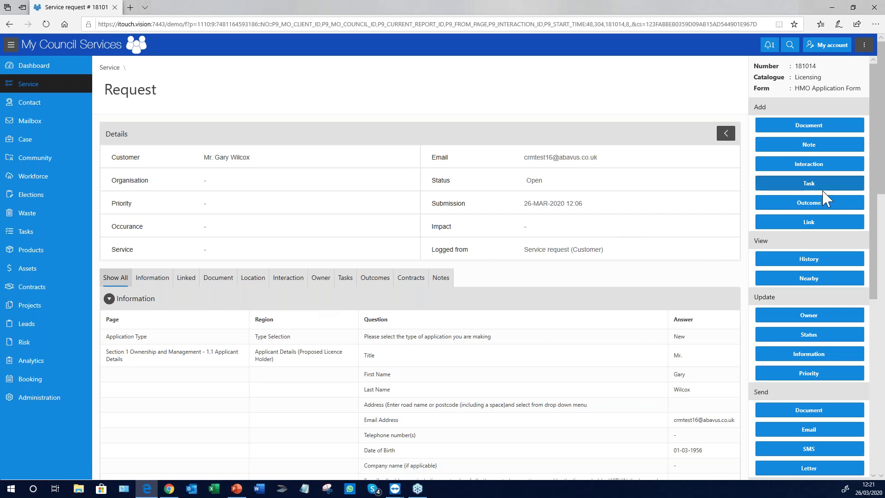
View the history of request 181014, then close the History dialog
{"action": "left_click_drag", "start_coordinate": [876, 141], "coordinate": [876, 150]}
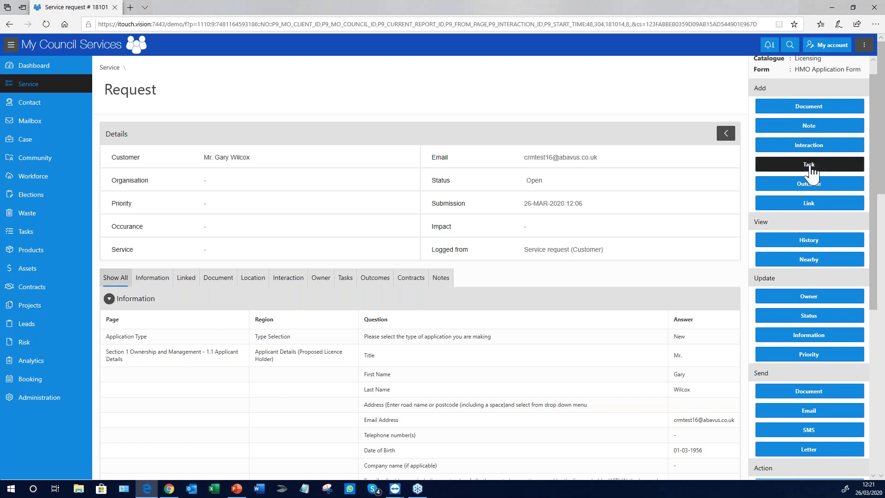
{"action": "left_click_drag", "start_coordinate": [876, 184], "coordinate": [876, 226]}
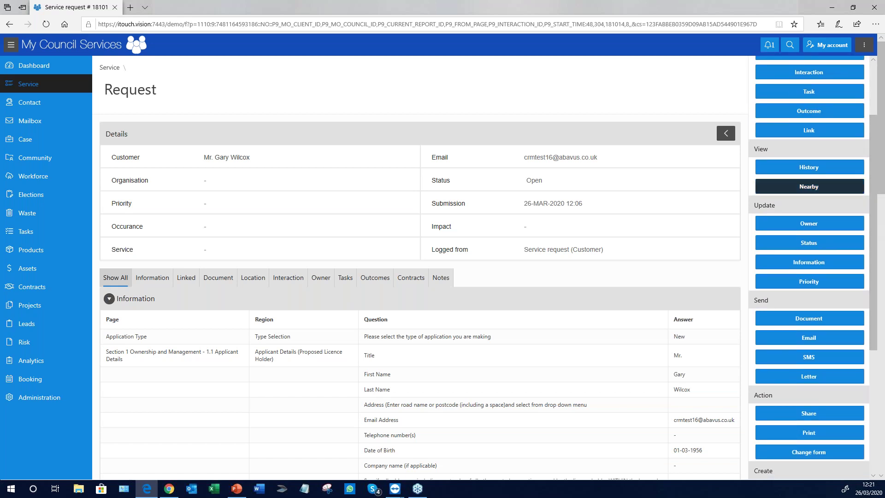
{"action": "left_click", "coordinate": [809, 168]}
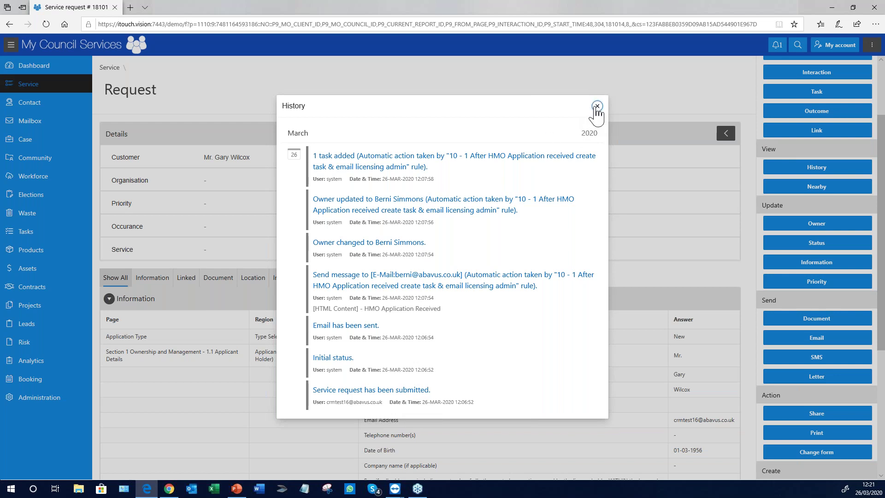
{"action": "left_click", "coordinate": [597, 106]}
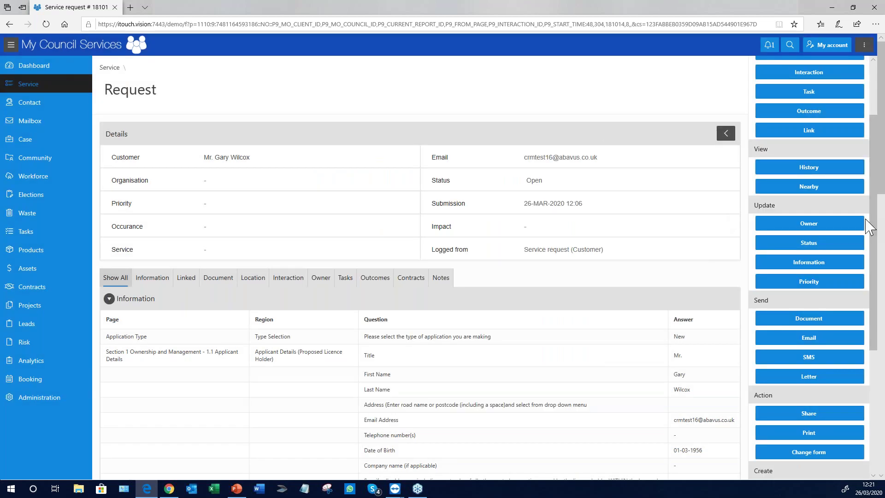
Look over the Update and Send actions, then return to the Service list
{"action": "left_click", "coordinate": [809, 236]}
{"action": "left_click", "coordinate": [810, 268]}
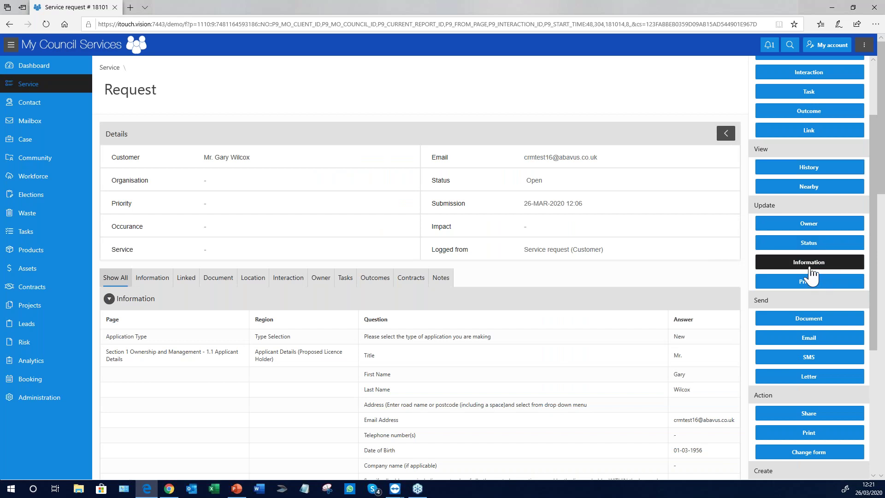
{"action": "scroll", "coordinate": [812, 276], "scroll_direction": "down", "scroll_amount": 1}
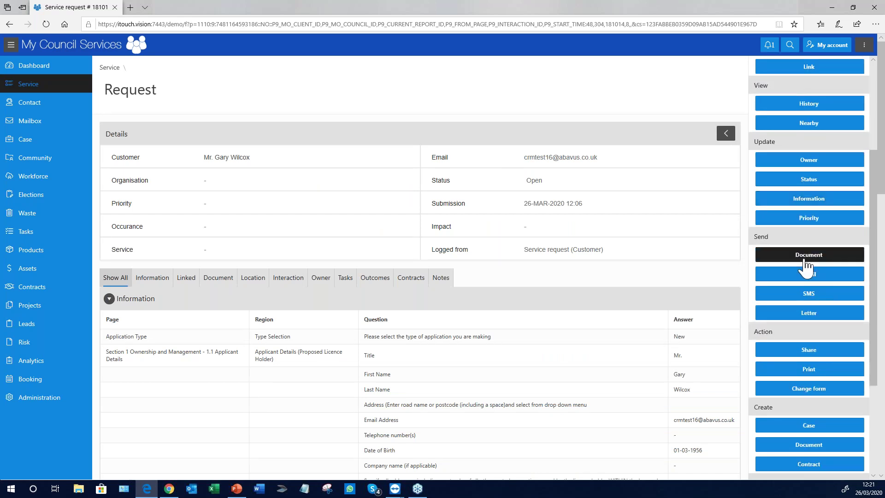
{"action": "scroll", "coordinate": [809, 297], "scroll_direction": "down", "scroll_amount": 1}
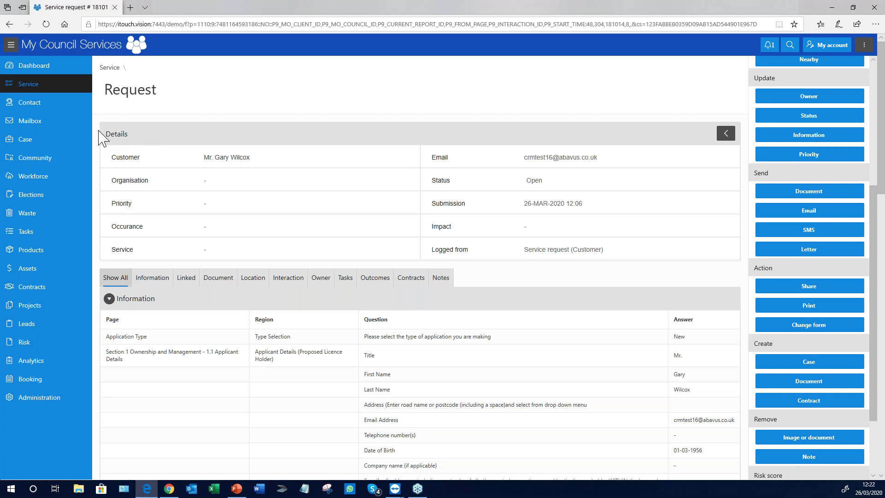
{"action": "left_click", "coordinate": [24, 85]}
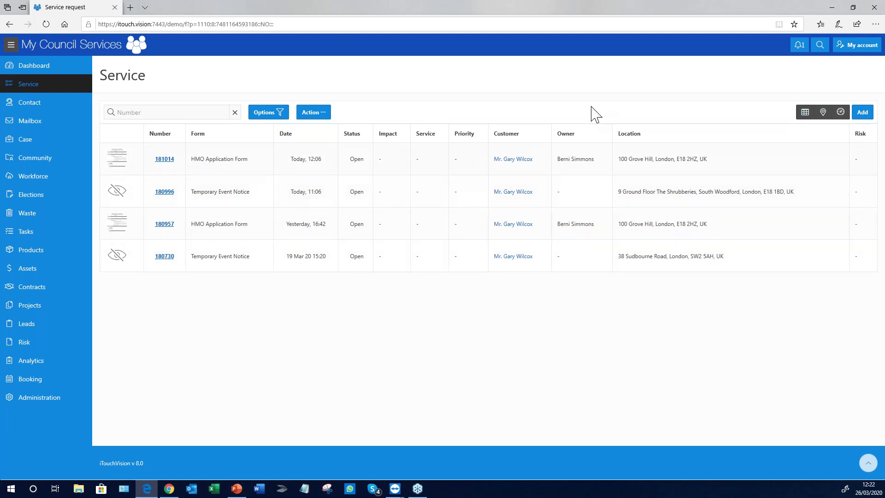
Map the open requests and show details of request 180996 near Woodford
{"action": "left_click", "coordinate": [815, 120]}
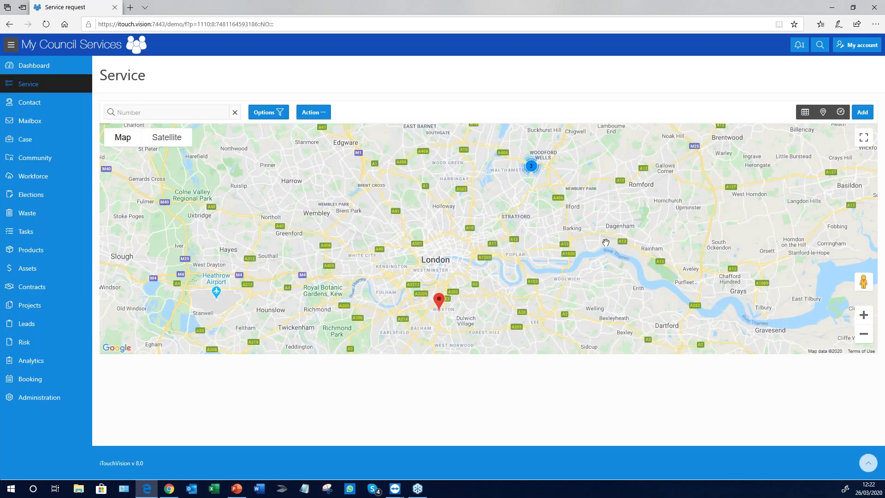
{"action": "left_click", "coordinate": [532, 171]}
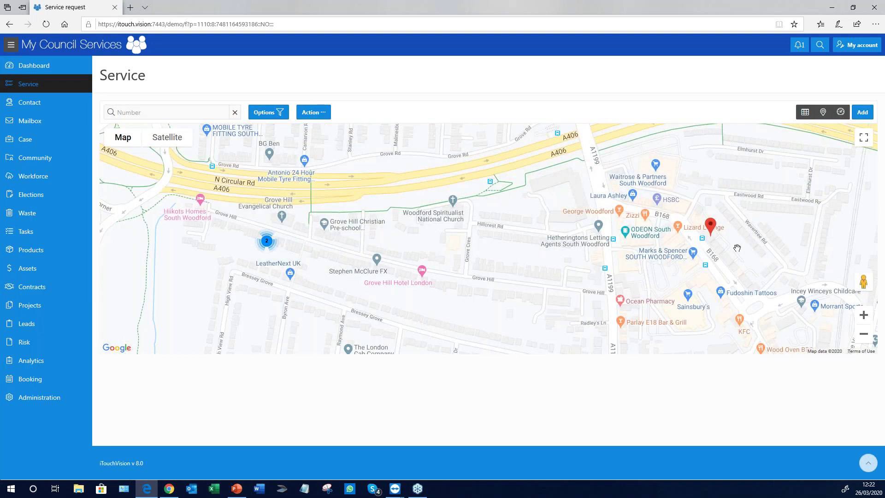
{"action": "left_click", "coordinate": [711, 226]}
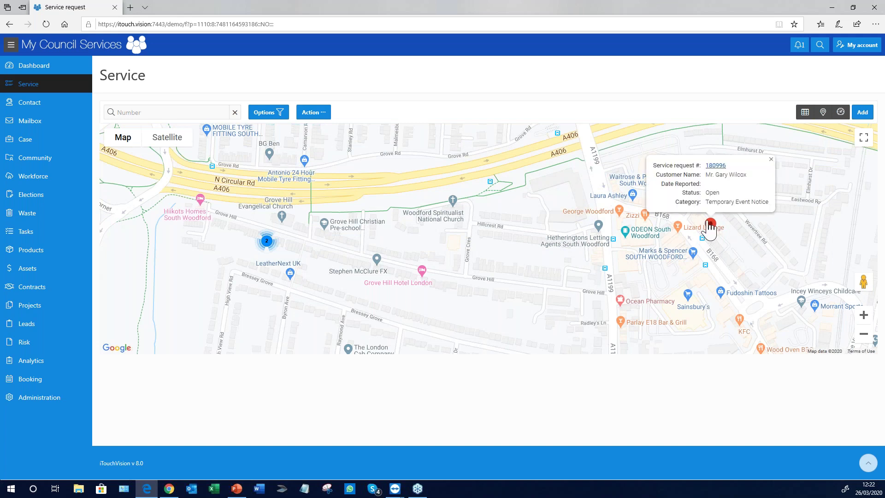
Zoom in on the Grove Hill requests, then switch to category count charts
{"action": "scroll", "coordinate": [539, 221], "scroll_direction": "down", "scroll_amount": 2}
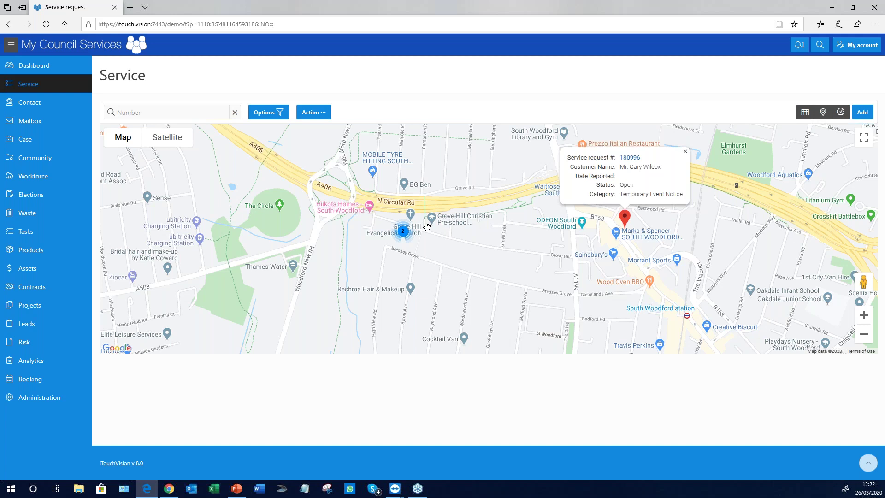
{"action": "left_click", "coordinate": [405, 235]}
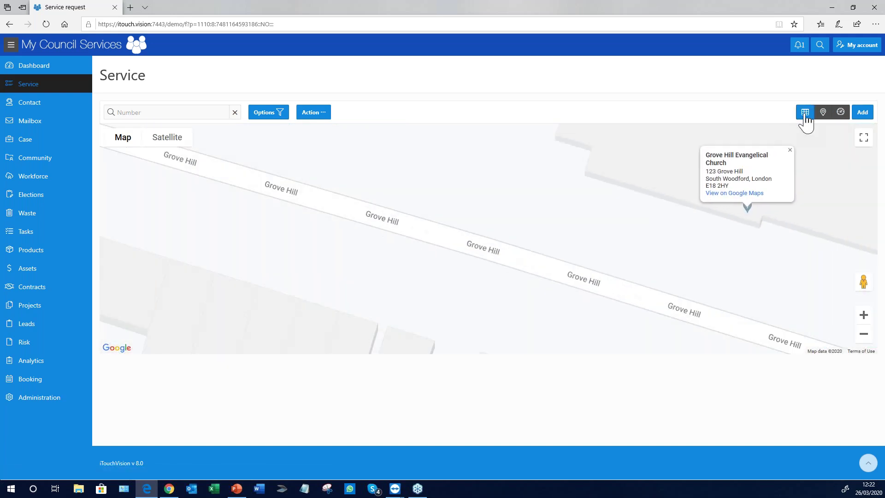
{"action": "left_click", "coordinate": [840, 113]}
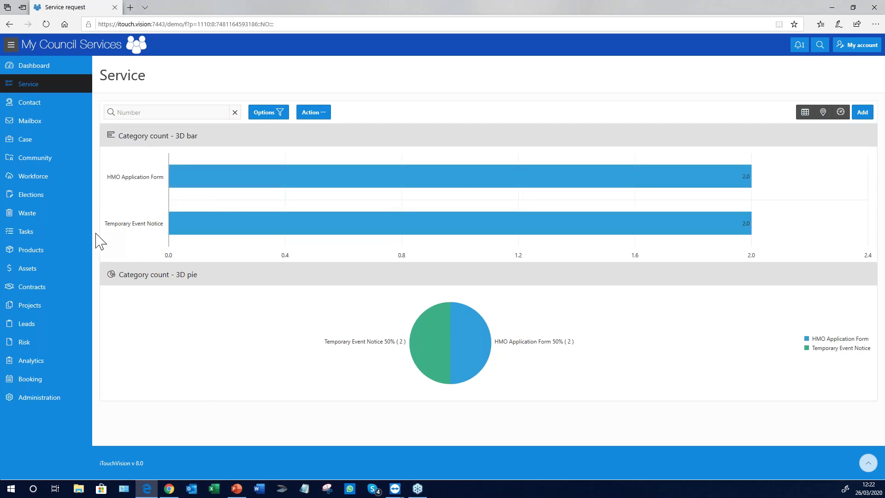
Open the dashboard and filter it to the Licensing catalogue
{"action": "left_click", "coordinate": [32, 72]}
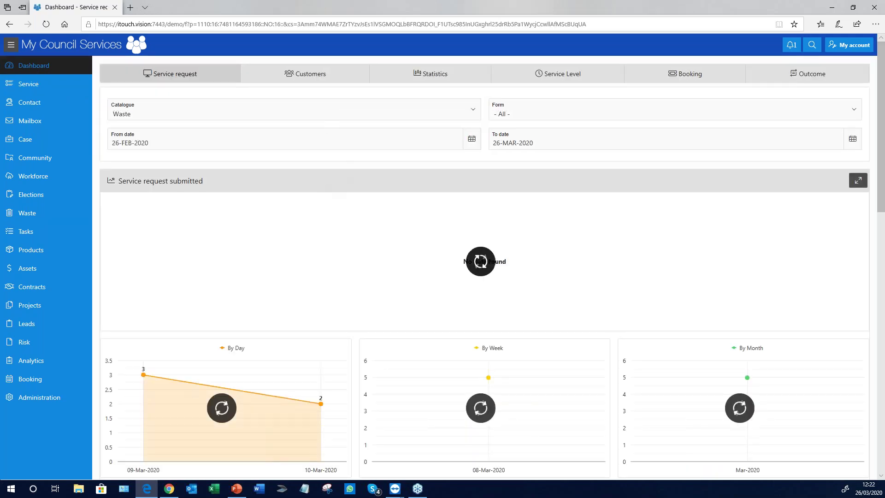
{"action": "left_click", "coordinate": [327, 113]}
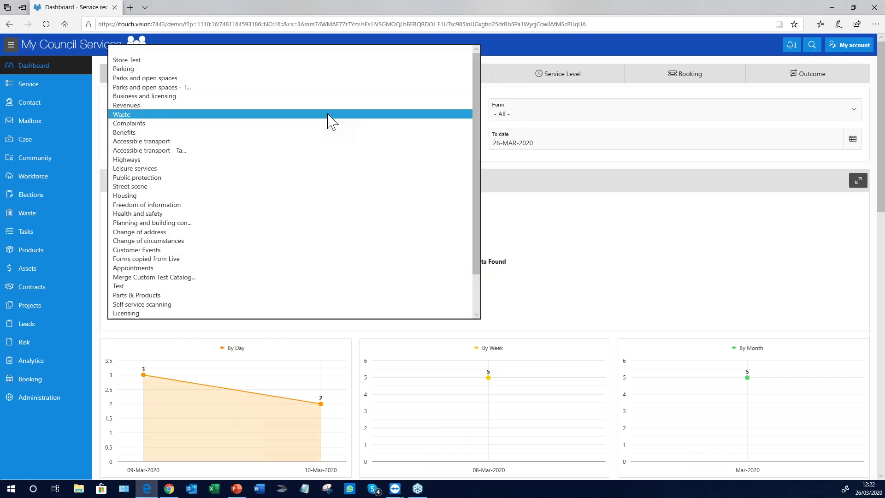
{"action": "left_click", "coordinate": [144, 315]}
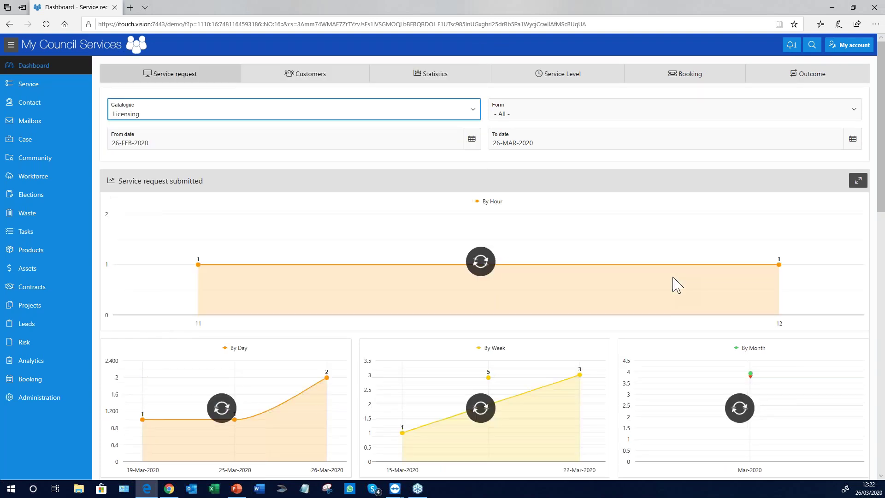
{"action": "scroll", "coordinate": [843, 264], "scroll_direction": "down", "scroll_amount": 1}
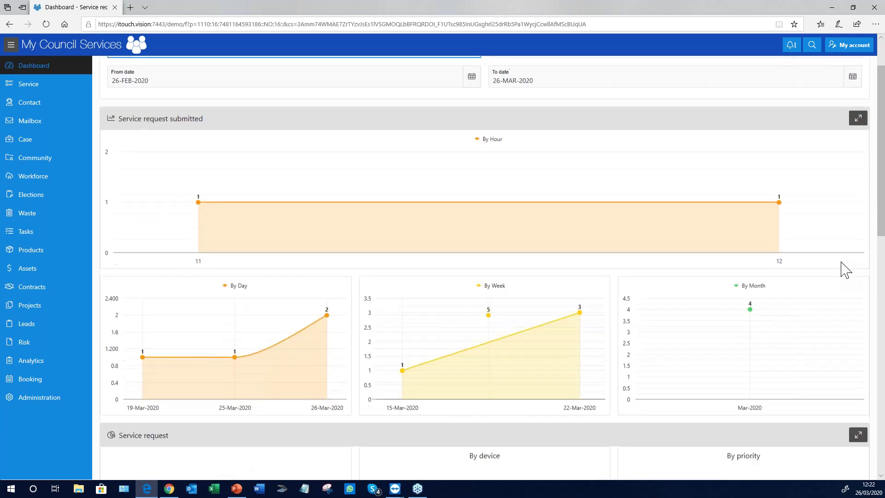
{"action": "scroll", "coordinate": [845, 269], "scroll_direction": "up", "scroll_amount": 2}
Narrow the dashboard charts to HMO Application Form, showing 2 requests
{"action": "left_click", "coordinate": [611, 117]}
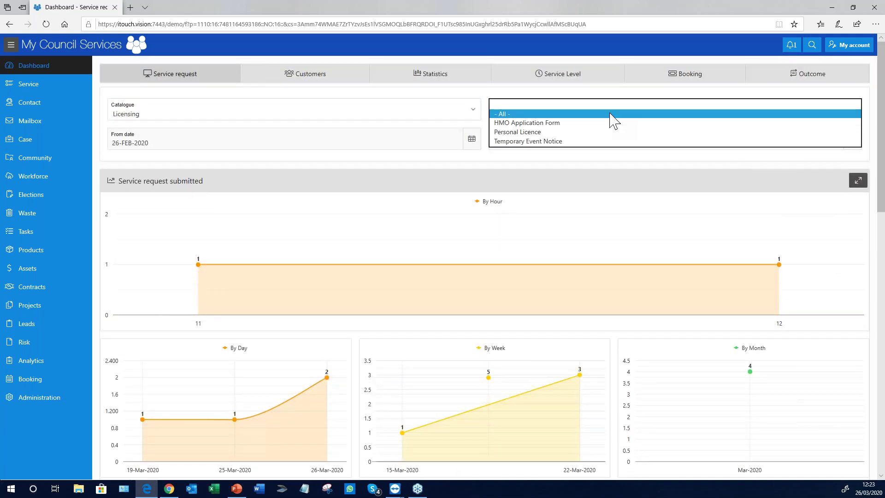
{"action": "left_click", "coordinate": [525, 122]}
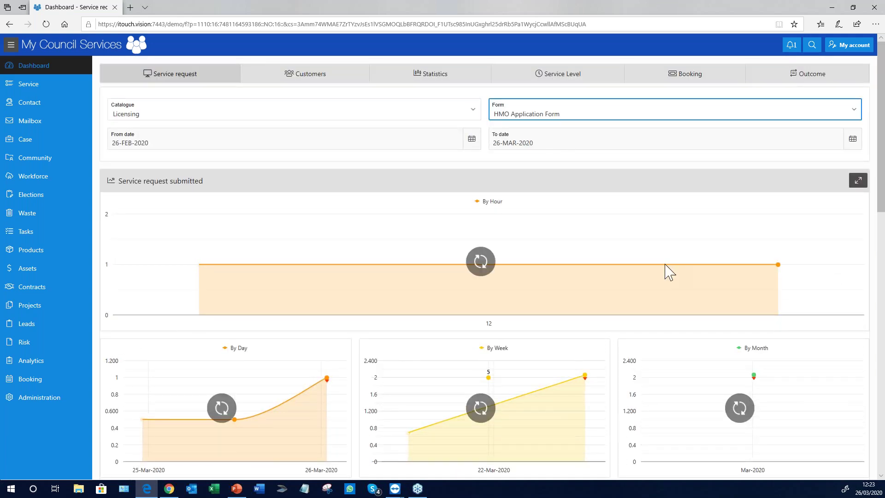
{"action": "scroll", "coordinate": [608, 293], "scroll_direction": "down", "scroll_amount": 2}
{"action": "scroll", "coordinate": [609, 293], "scroll_direction": "down", "scroll_amount": 2}
{"action": "scroll", "coordinate": [606, 294], "scroll_direction": "up", "scroll_amount": 4}
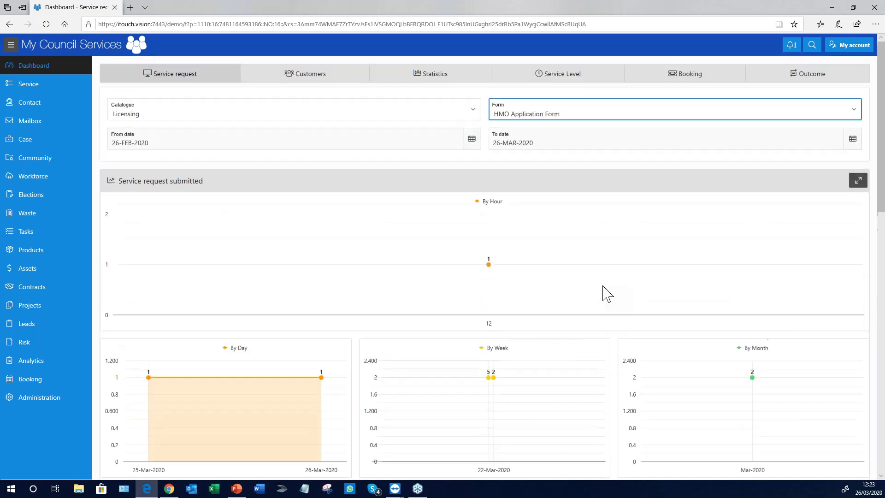
Run Finance - Reconciliation for Barclaycard Payment Gateway and Licensing > HMO Application Form
{"action": "left_click", "coordinate": [28, 364]}
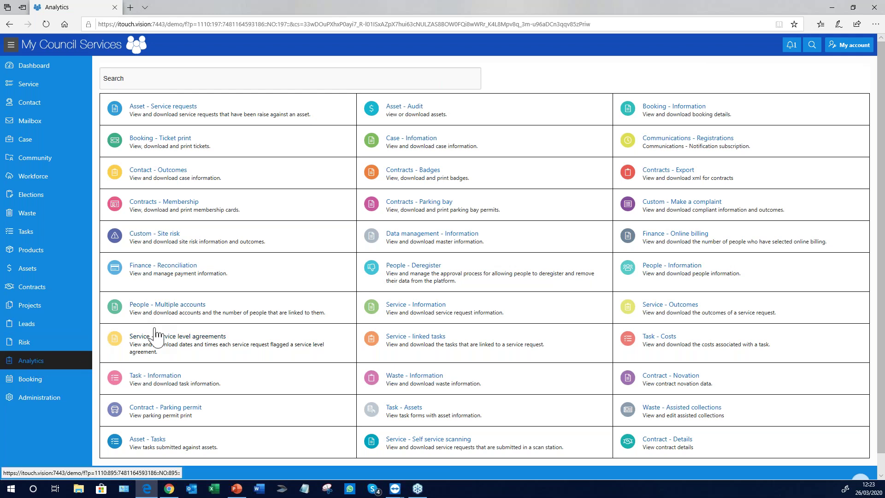
{"action": "left_click", "coordinate": [162, 275]}
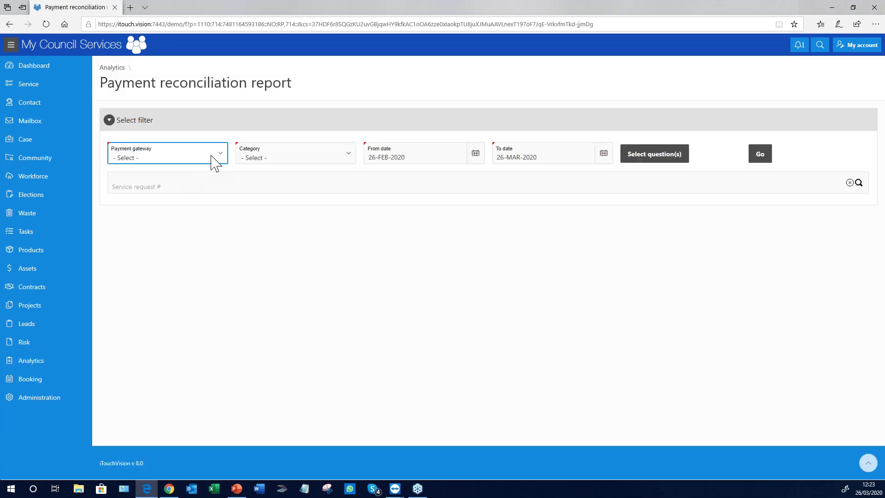
{"action": "left_click", "coordinate": [218, 159]}
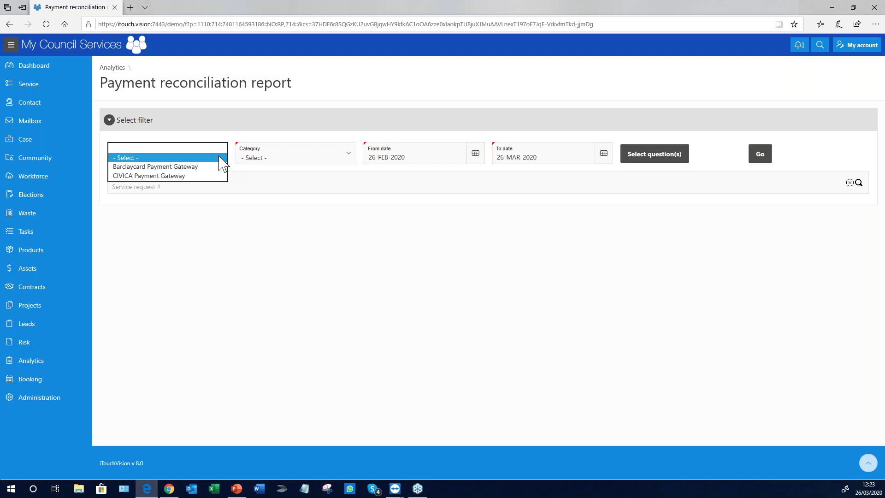
{"action": "left_click", "coordinate": [162, 167]}
{"action": "left_click", "coordinate": [316, 159]}
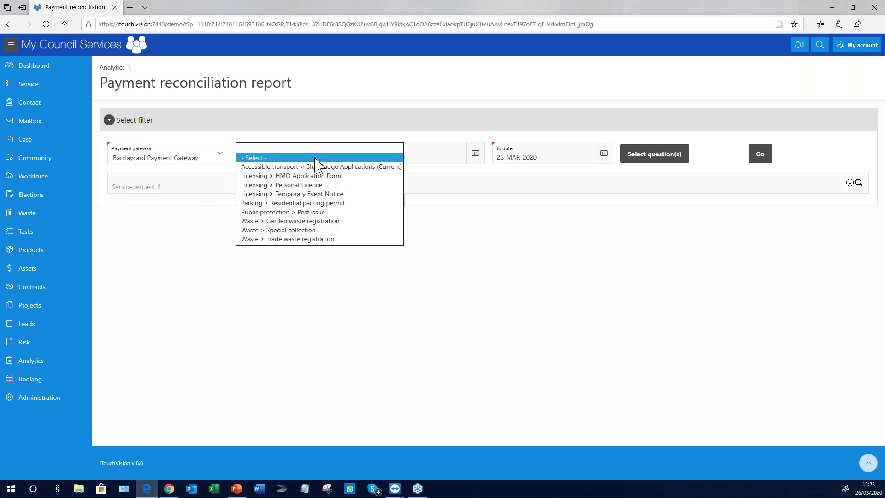
{"action": "left_click", "coordinate": [282, 176]}
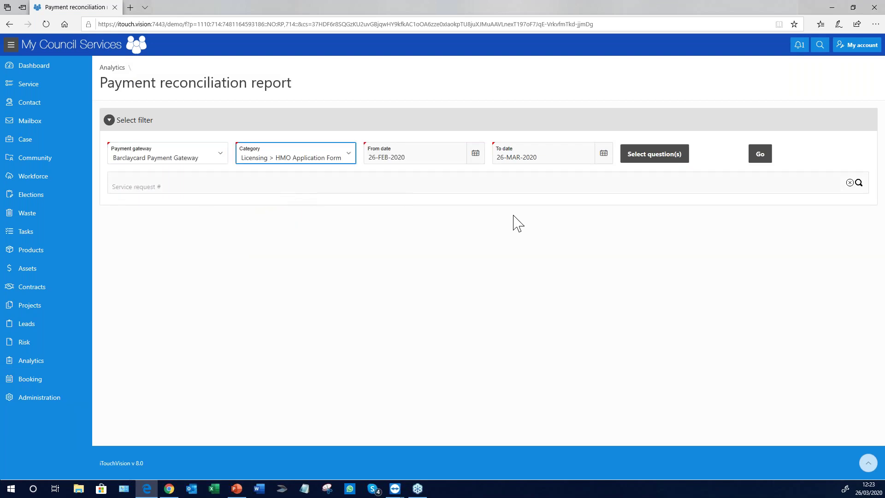
{"action": "left_click", "coordinate": [761, 160]}
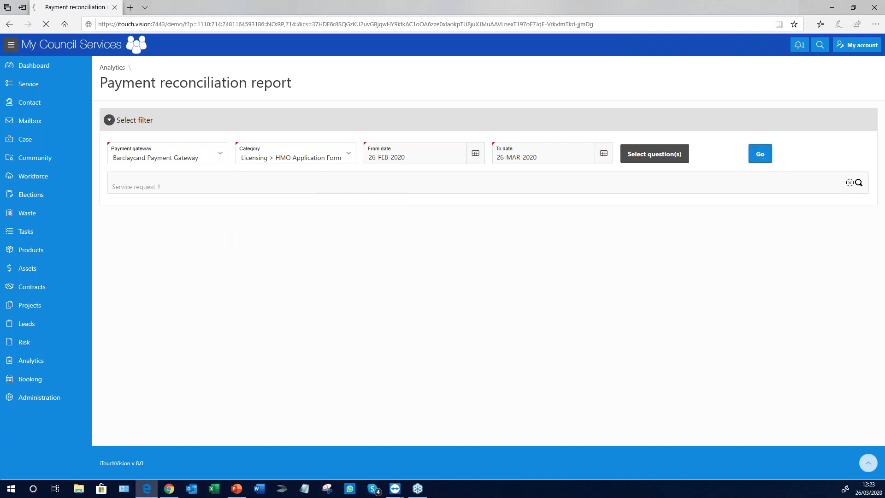
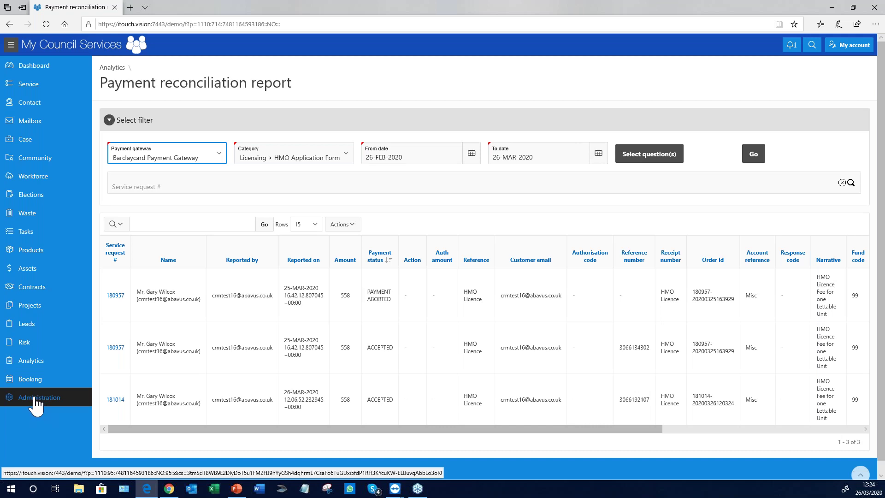
Go to Administration and open the Store of existing forms, e.g. Abandoned Vehicle and Bus Stop
{"action": "left_click", "coordinate": [35, 403]}
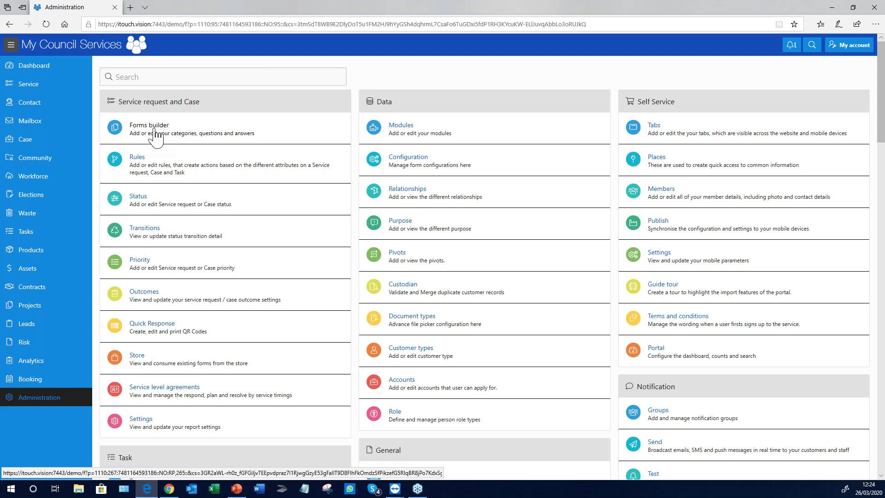
{"action": "left_click", "coordinate": [138, 368]}
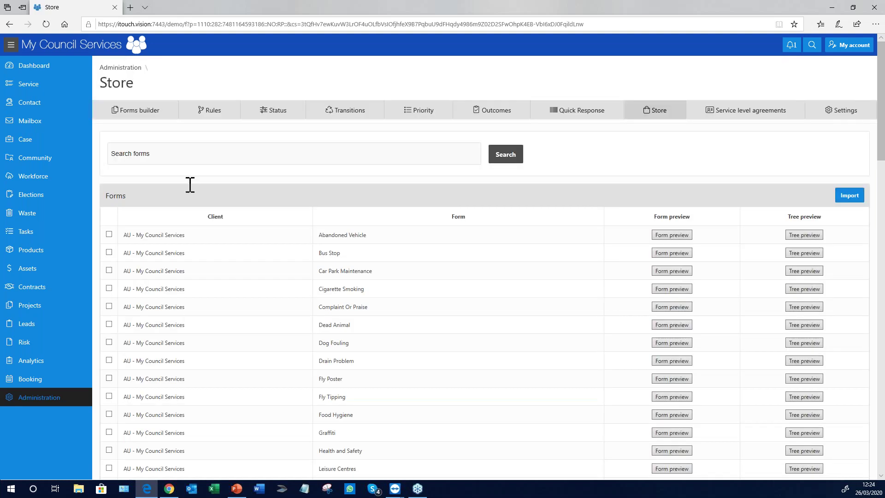
Search the form store for 'House', refine the search to 'HMO', then return to Administration
{"action": "left_click", "coordinate": [167, 158]}
{"action": "type", "text": "House"}
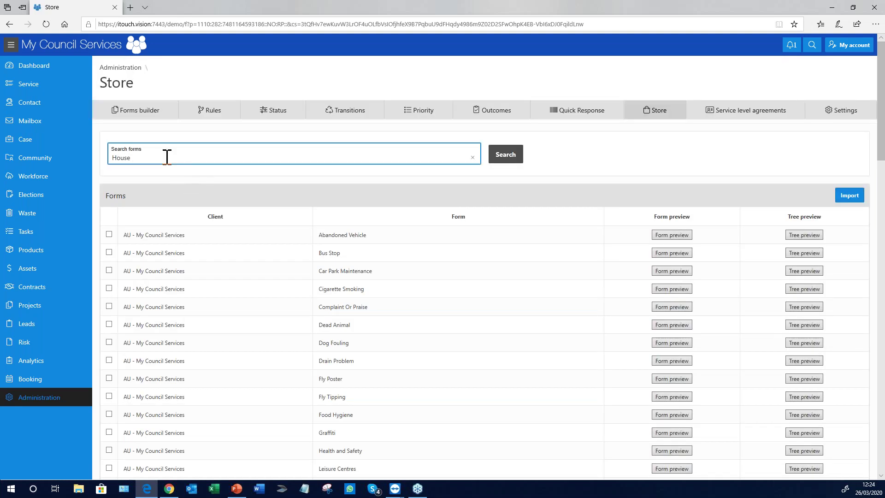
{"action": "key", "text": "Return"}
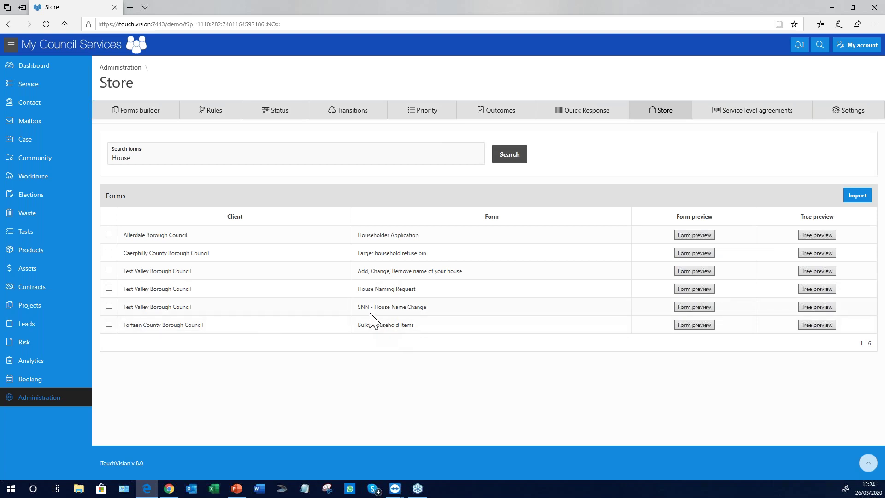
{"action": "double_click", "coordinate": [150, 156]}
{"action": "type", "text": "HMO"}
{"action": "key", "text": "Return"}
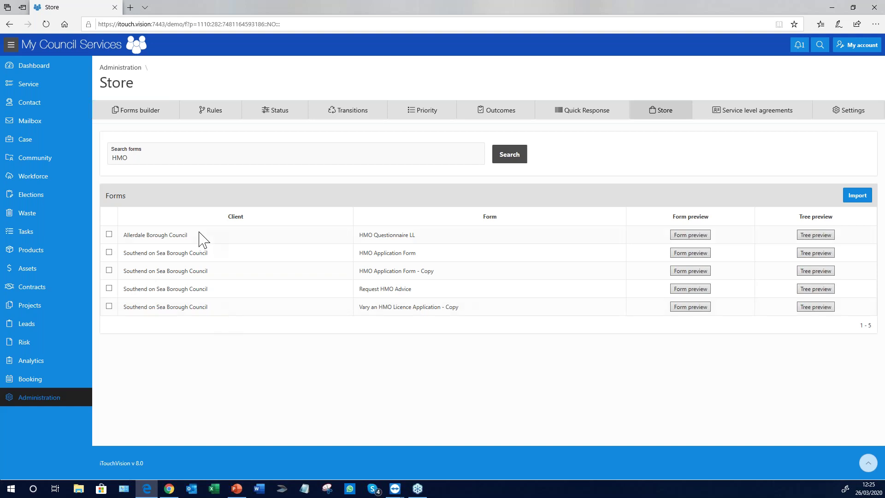
{"action": "left_click", "coordinate": [116, 69]}
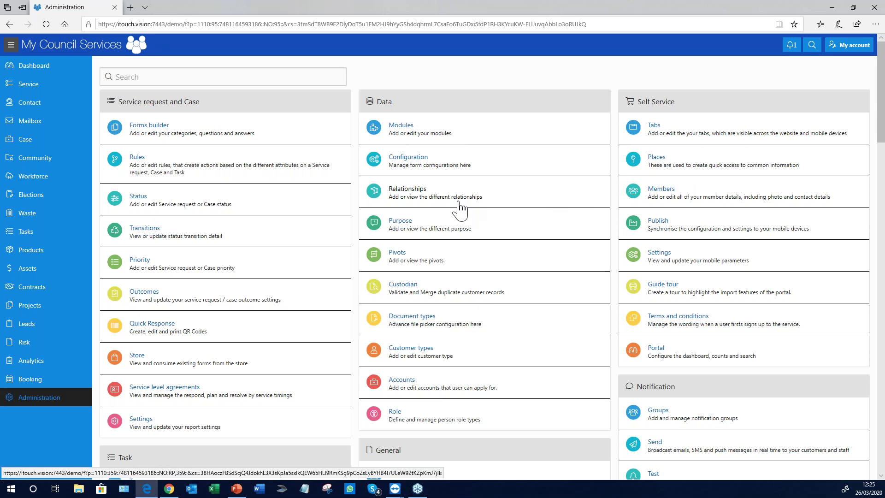
Filter the Administration settings with the search term 'Plug'
{"action": "scroll", "coordinate": [463, 208], "scroll_direction": "down", "scroll_amount": 7}
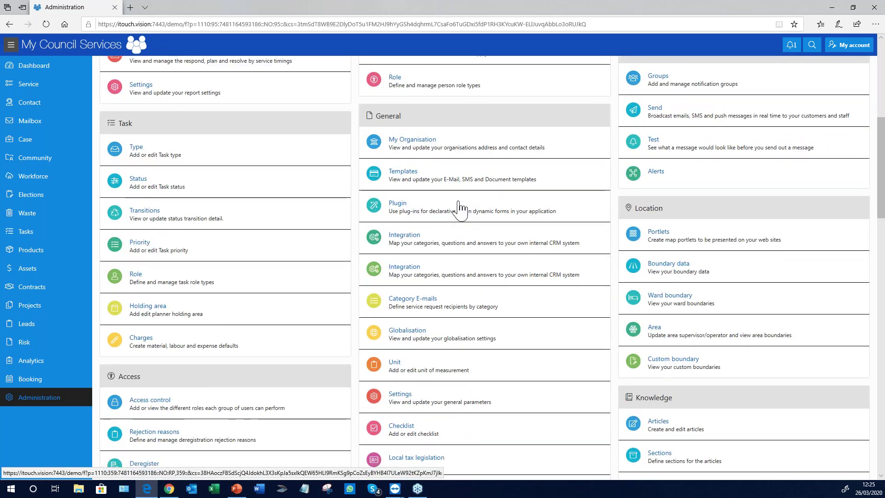
{"action": "scroll", "coordinate": [459, 205], "scroll_direction": "up", "scroll_amount": 7}
{"action": "left_click", "coordinate": [160, 76]}
{"action": "type", "text": "P"}
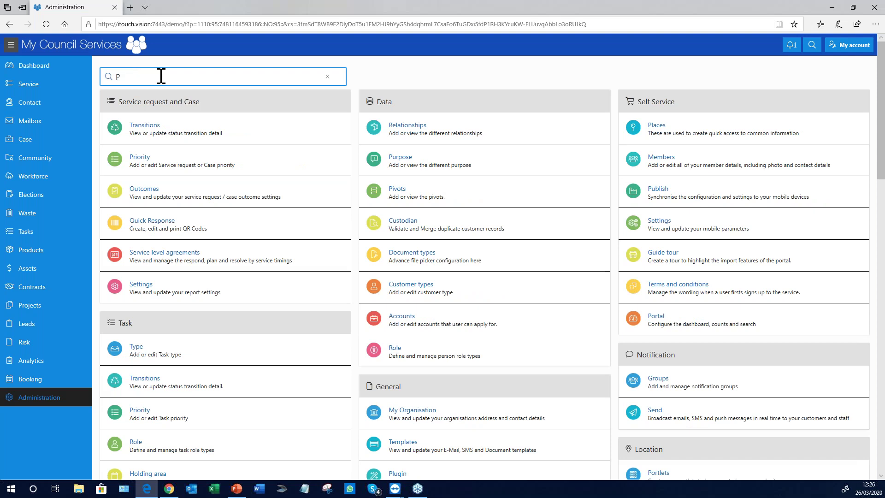
{"action": "type", "text": "lug"}
Review the payment gateways under Plugin > Payment integration, then return to the unfiltered Administration overview
{"action": "left_click", "coordinate": [155, 135]}
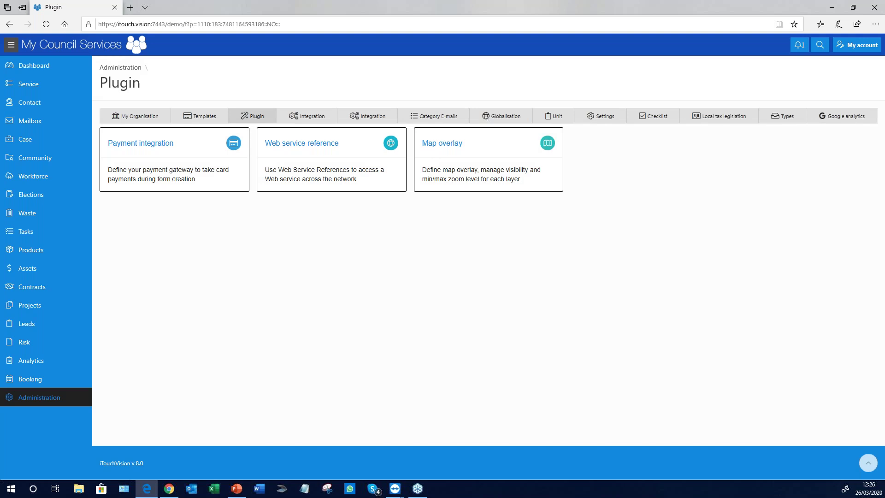
{"action": "left_click", "coordinate": [171, 159]}
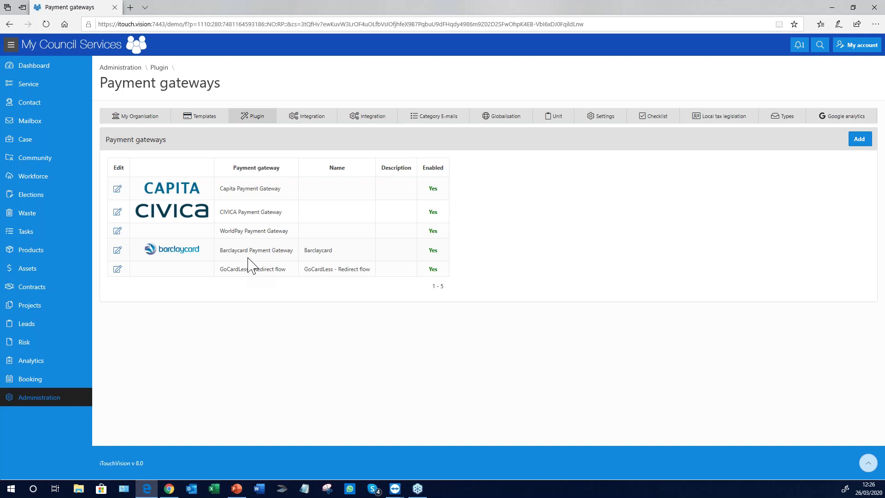
{"action": "left_click", "coordinate": [34, 403]}
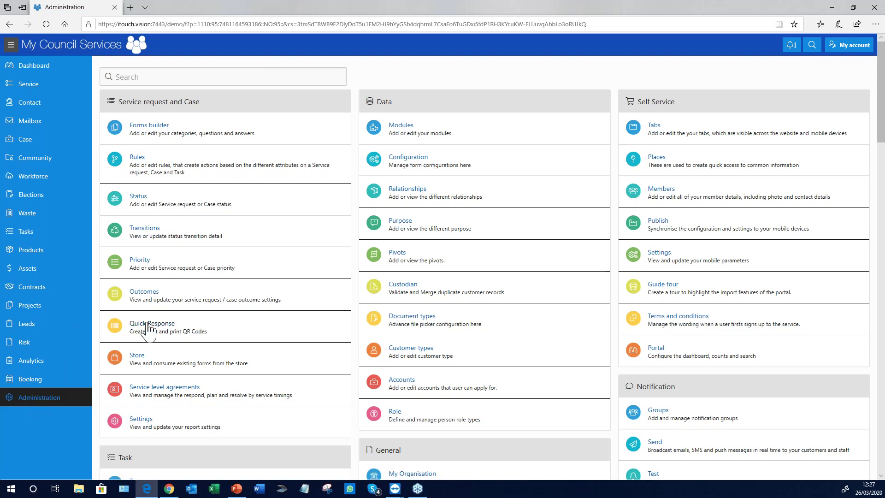
{"action": "scroll", "coordinate": [444, 297], "scroll_direction": "down", "scroll_amount": 6}
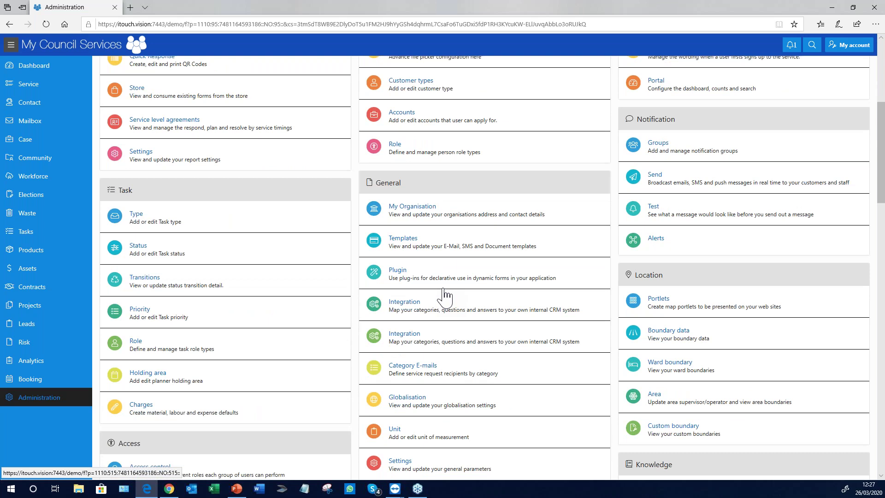
{"action": "scroll", "coordinate": [445, 297], "scroll_direction": "up", "scroll_amount": 6}
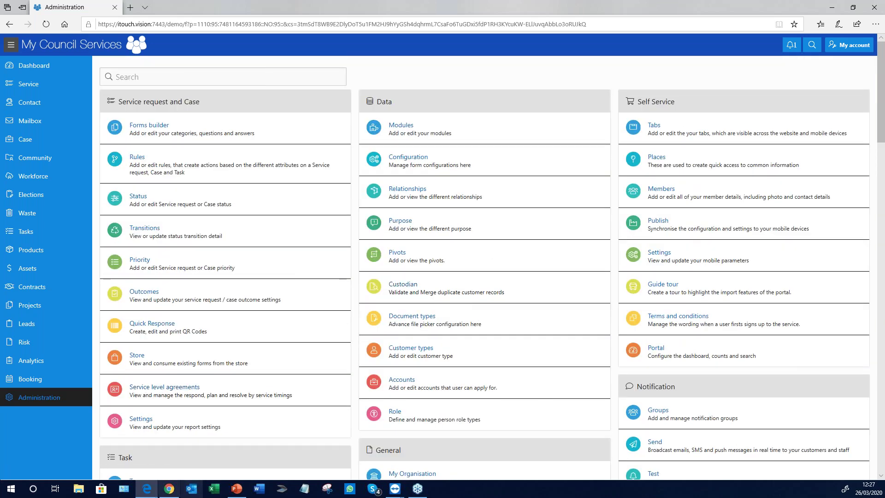
In PowerPoint, go through the Recent integrations slide and present the 'Advice to get started' slide as a slide show
{"action": "left_click", "coordinate": [237, 488]}
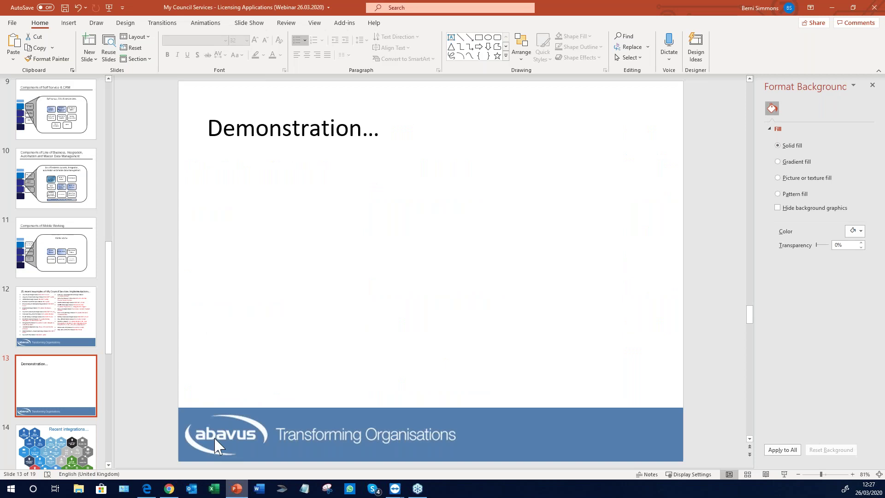
{"action": "scroll", "coordinate": [61, 408], "scroll_direction": "down", "scroll_amount": 1}
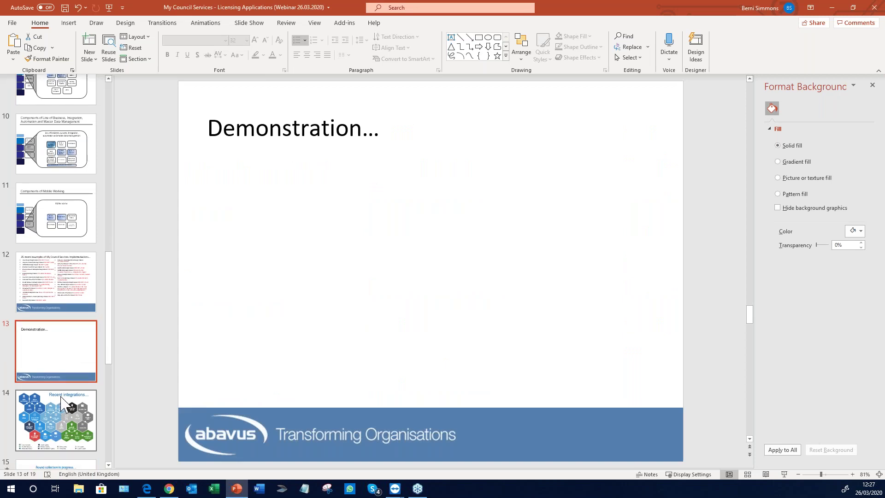
{"action": "left_click", "coordinate": [61, 404]}
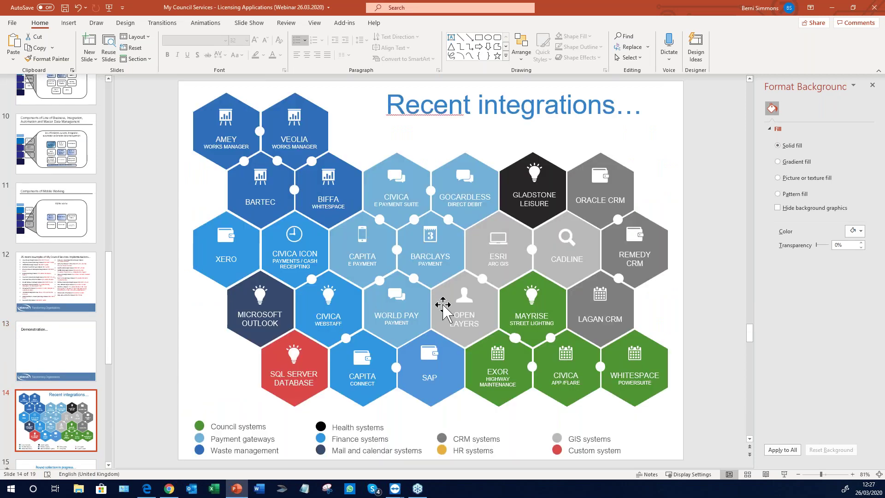
{"action": "scroll", "coordinate": [64, 415], "scroll_direction": "down", "scroll_amount": 5}
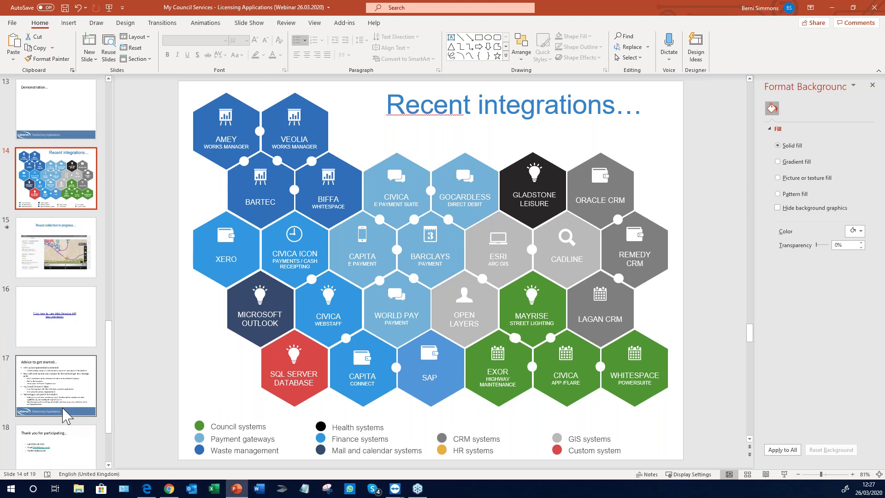
{"action": "left_click", "coordinate": [65, 414]}
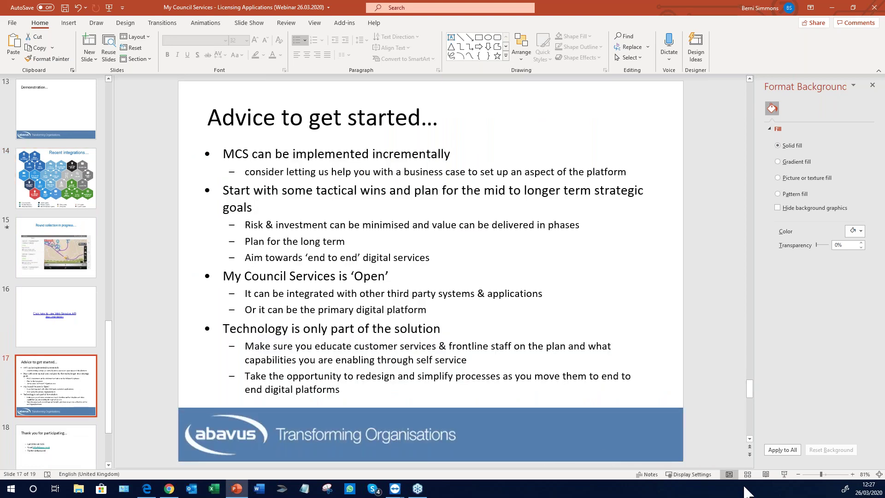
{"action": "left_click", "coordinate": [784, 474]}
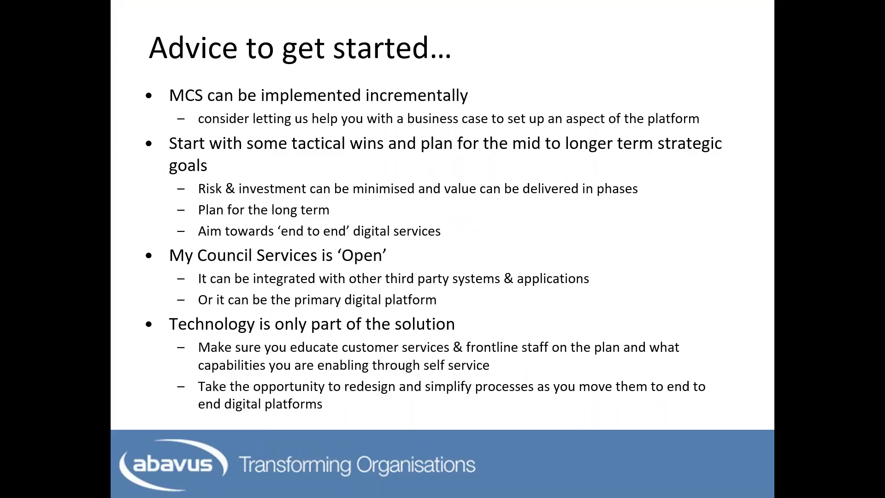